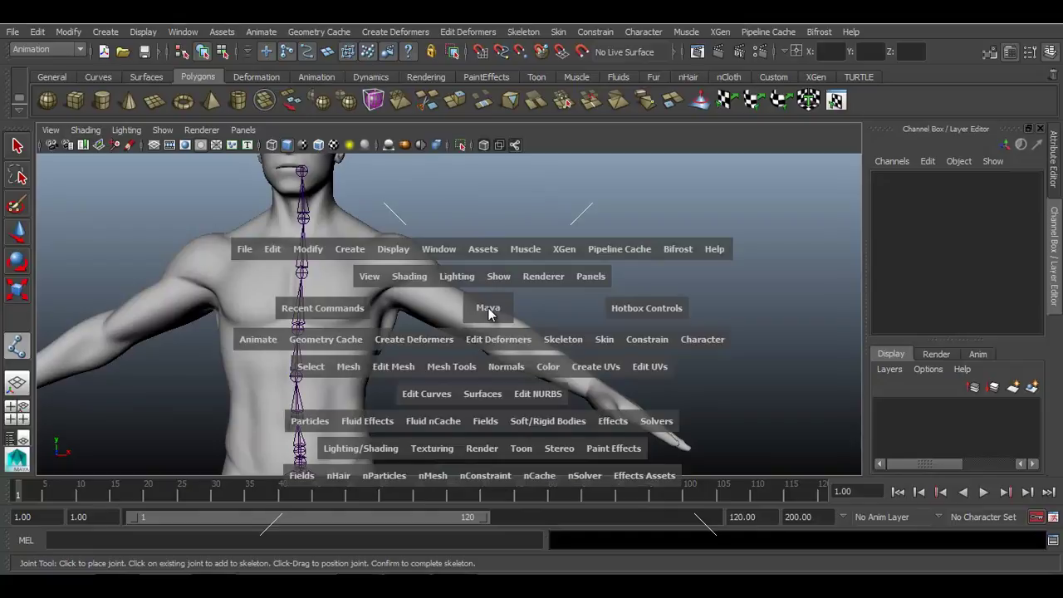
Draw a four-joint chain down the character's left arm in wireframe display, with joints at the shoulder, elbow, wrist and palm
scroll(398, 324, up, 5)
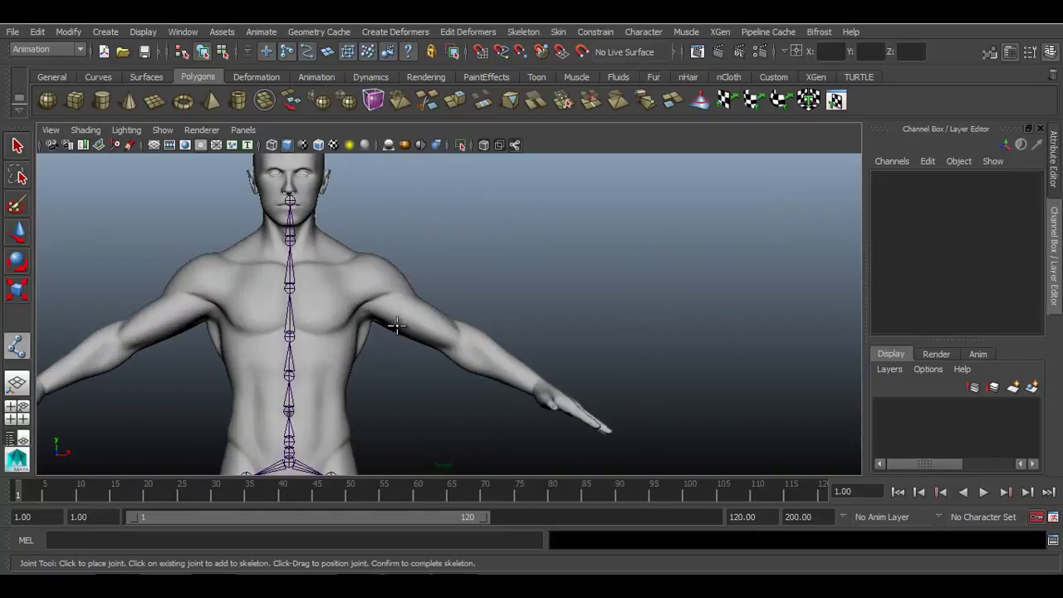
key(4)
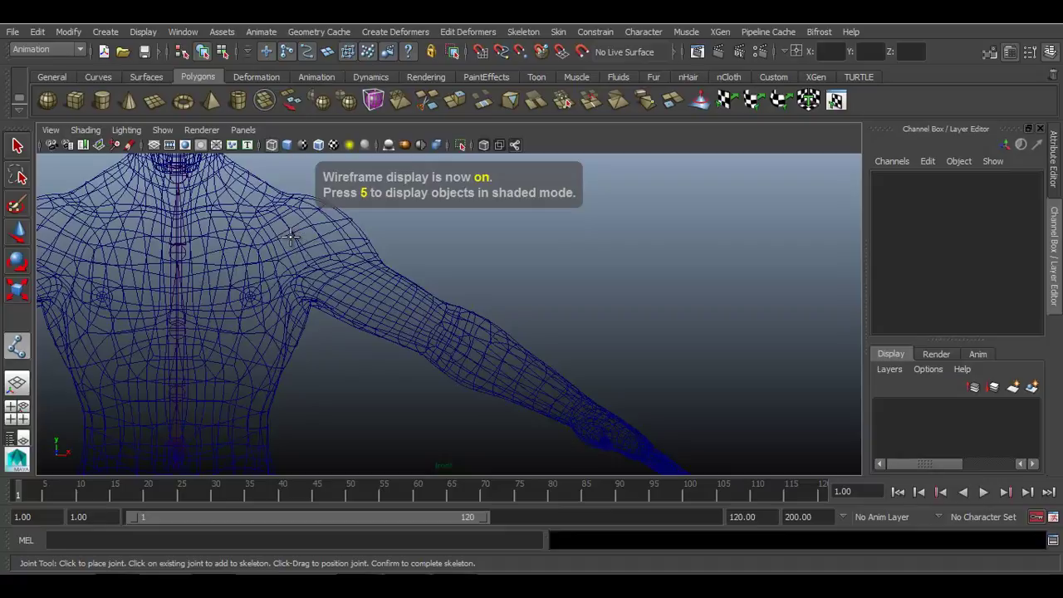
click(290, 239)
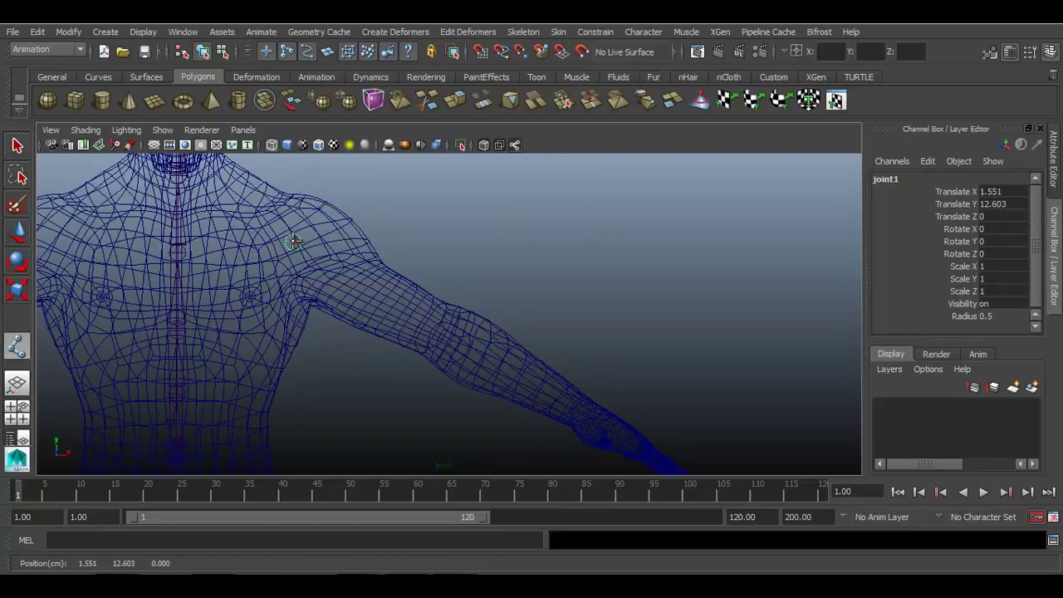
click(449, 336)
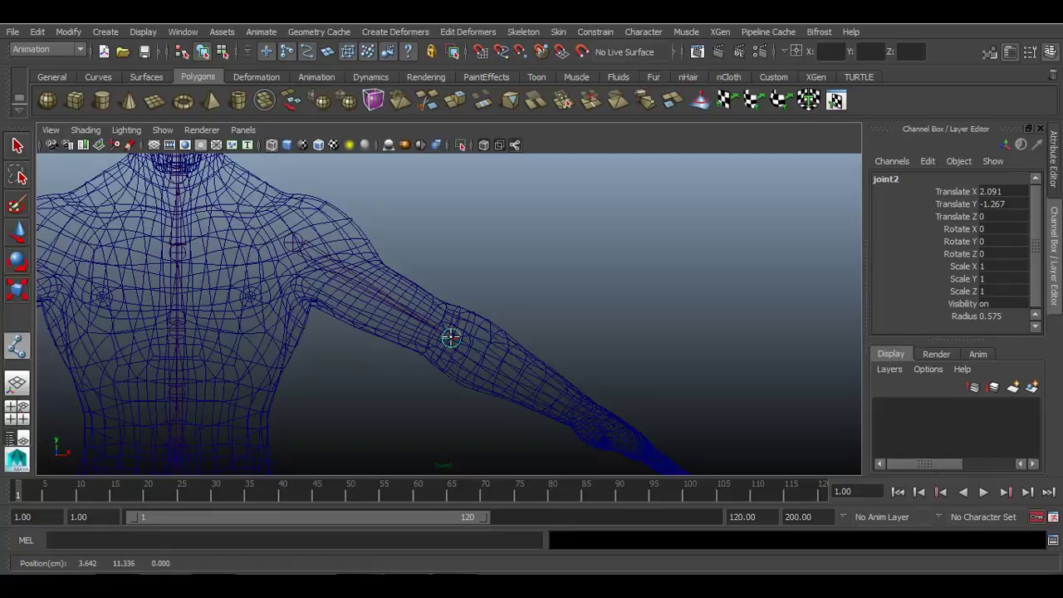
alt+middle_drag(580, 417, 456, 349)
click(508, 367)
alt+right_drag(615, 403, 719, 498)
click(541, 404)
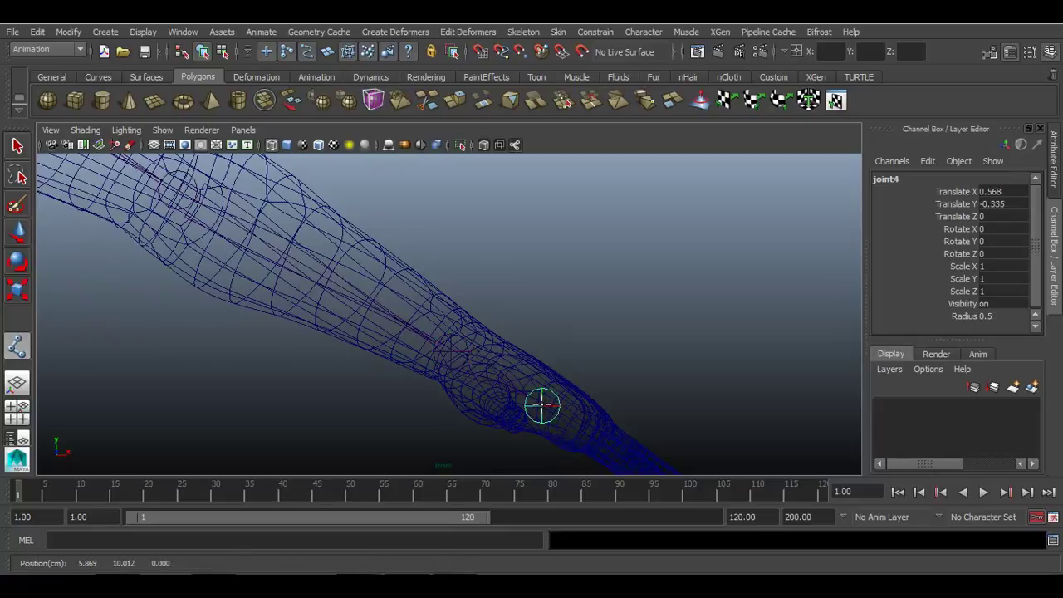
drag(542, 405, 539, 403)
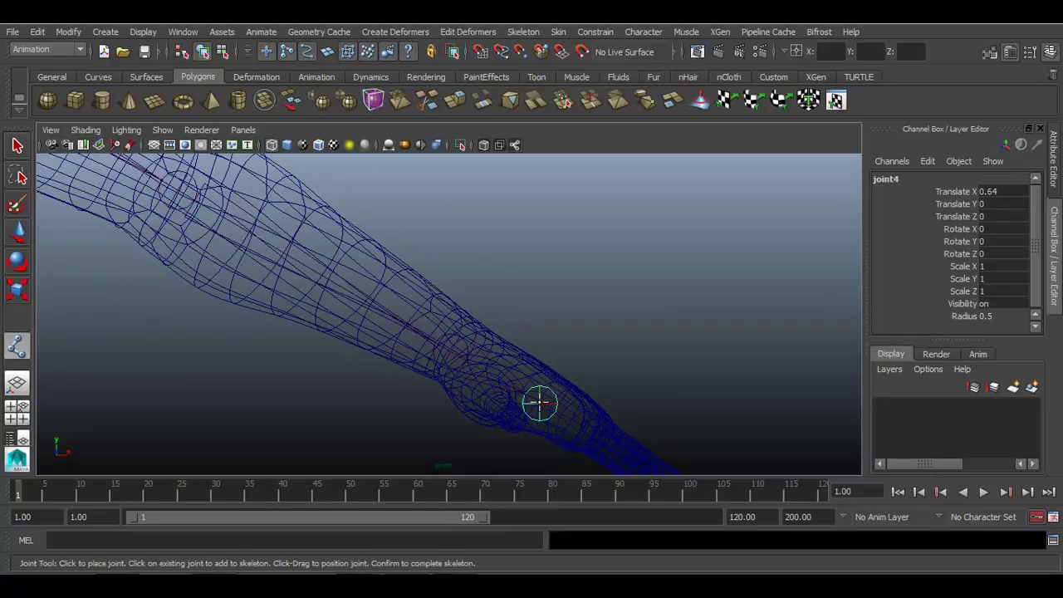
key(Return)
scroll(327, 288, down, 5)
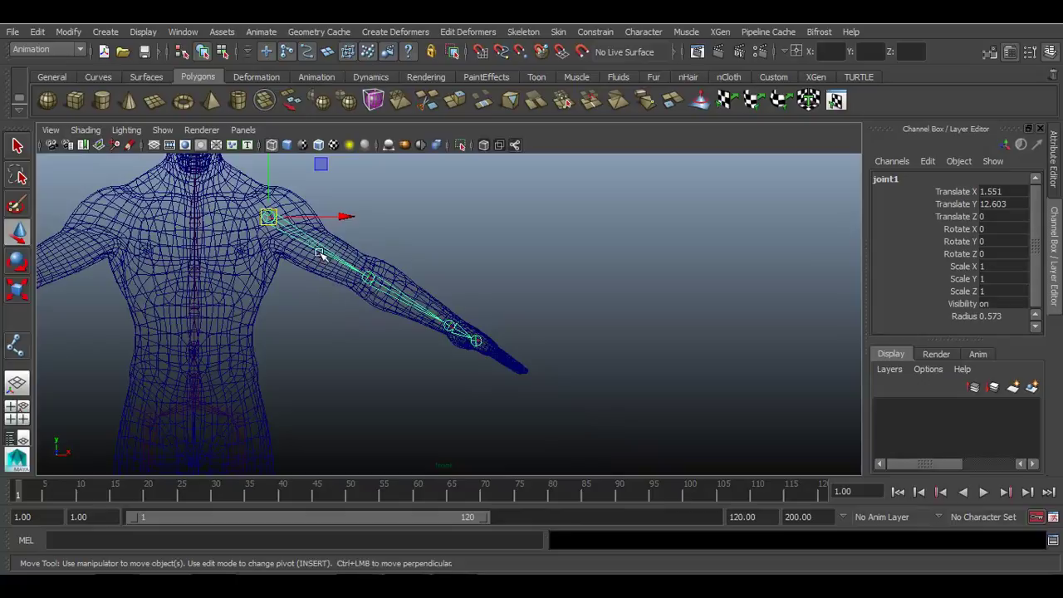
Switch to shaded display and raise the shoulder joint to Translate Y 12.622
key(4)
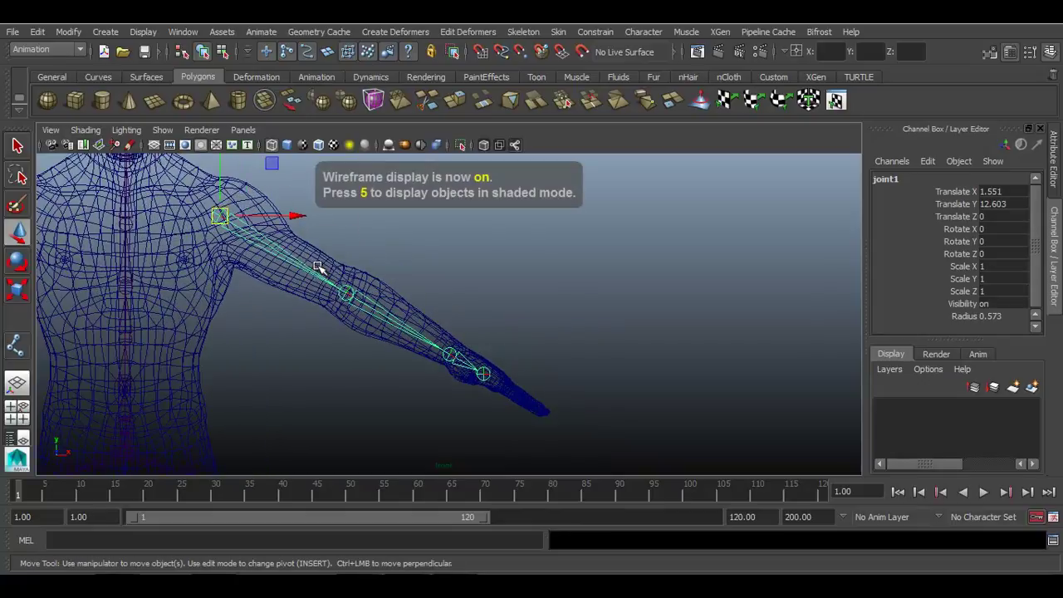
key(5)
scroll(362, 286, up, 2)
scroll(362, 287, up, 2)
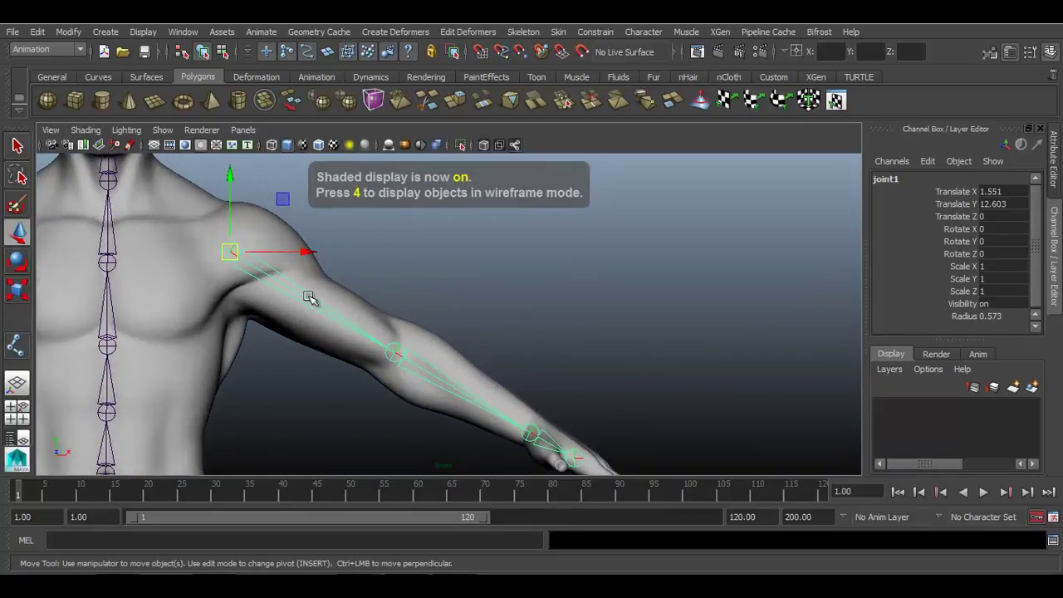
drag(231, 175, 234, 184)
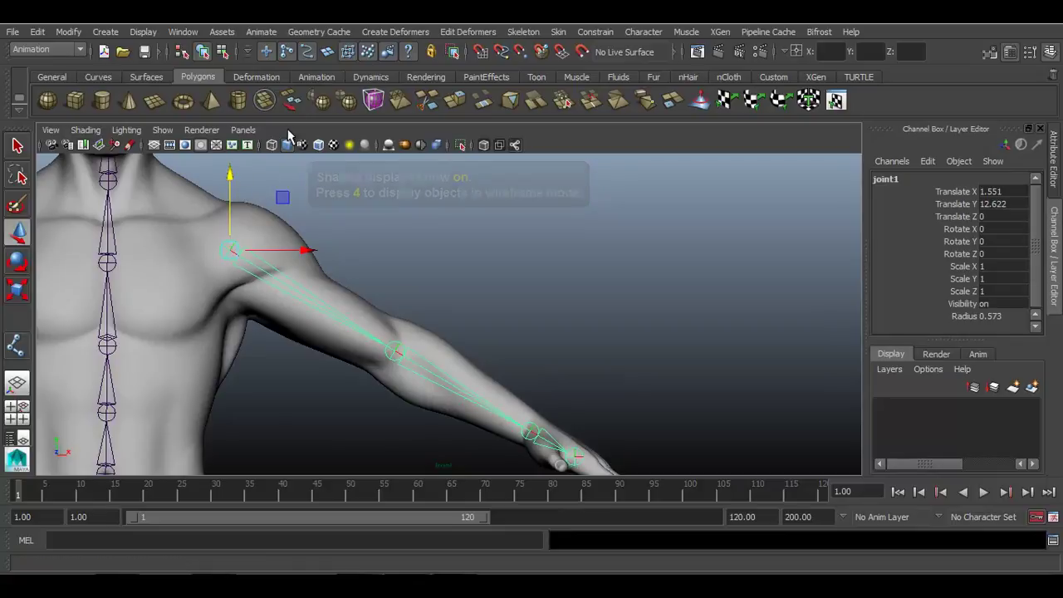
Overlay wireframe on the shaded model and shift the wrist joint alone to about Translate X 1.927, Y 0.006
click(318, 145)
scroll(366, 288, up, 1)
scroll(367, 288, up, 1)
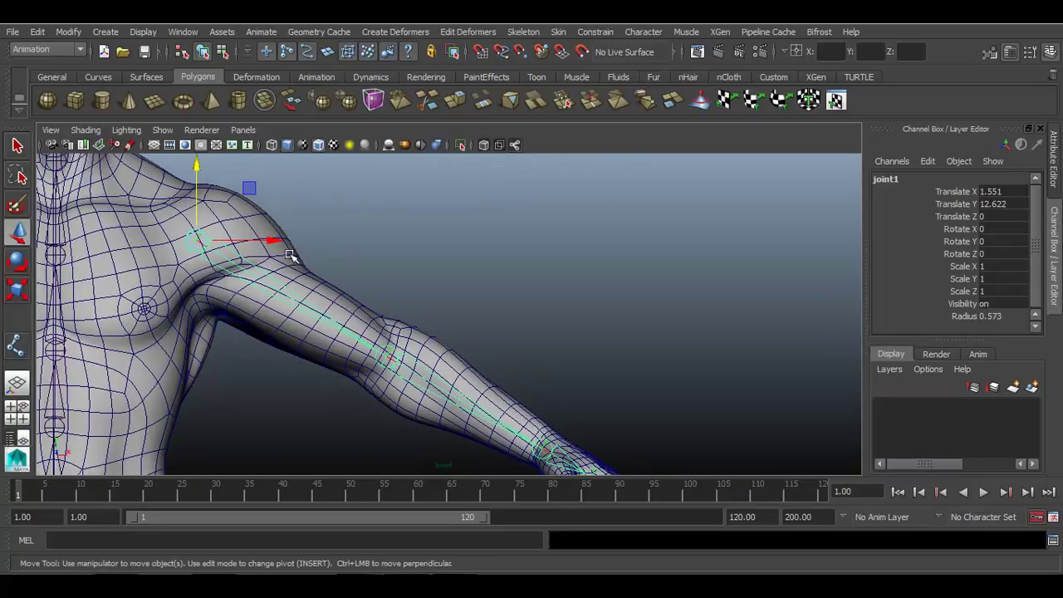
alt+middle_drag(361, 286, 332, 259)
scroll(429, 277, down, 1)
alt+right_drag(429, 277, 422, 273)
alt+middle_drag(495, 339, 374, 261)
alt+right_drag(445, 321, 622, 428)
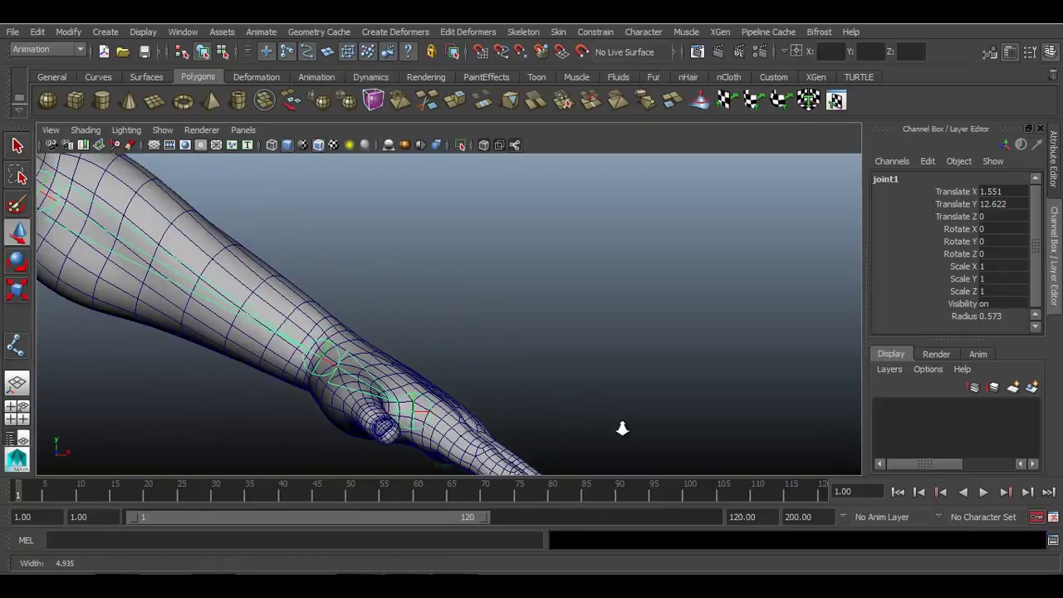
click(328, 361)
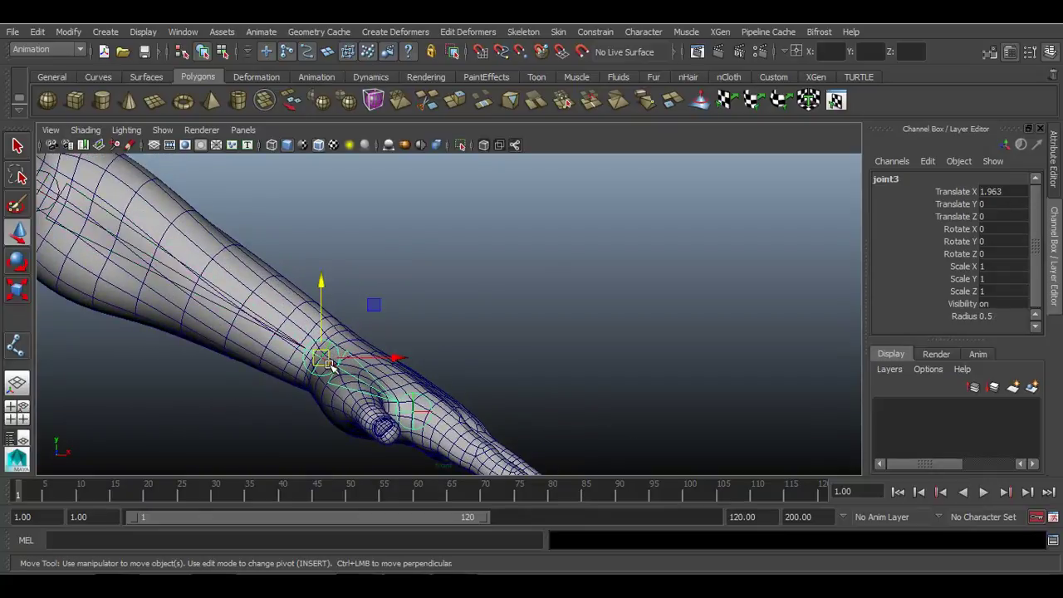
drag(330, 364, 326, 359)
click(441, 299)
click(315, 355)
key(Insert)
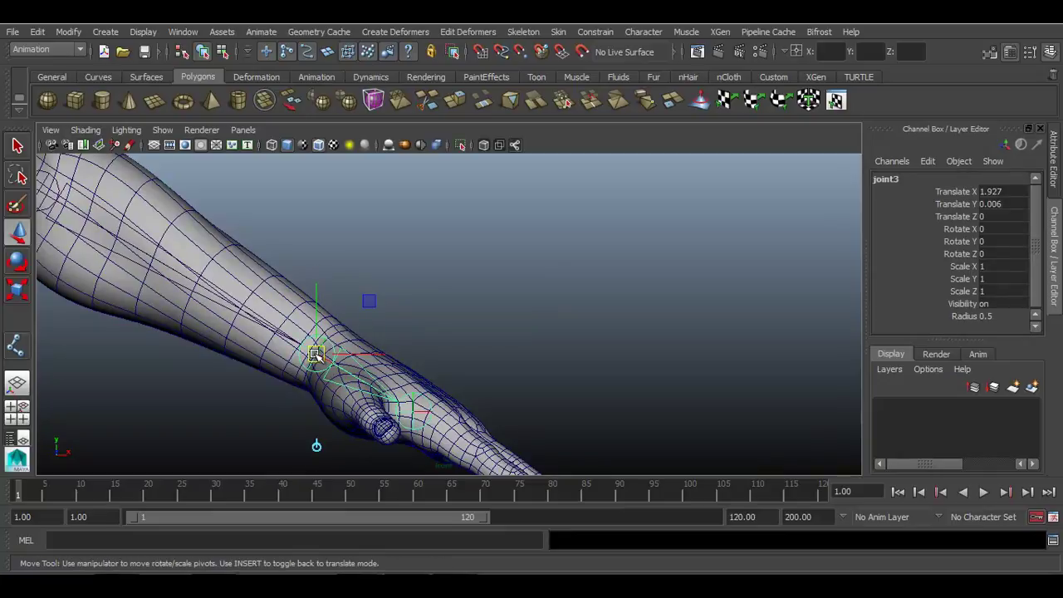
key(Insert)
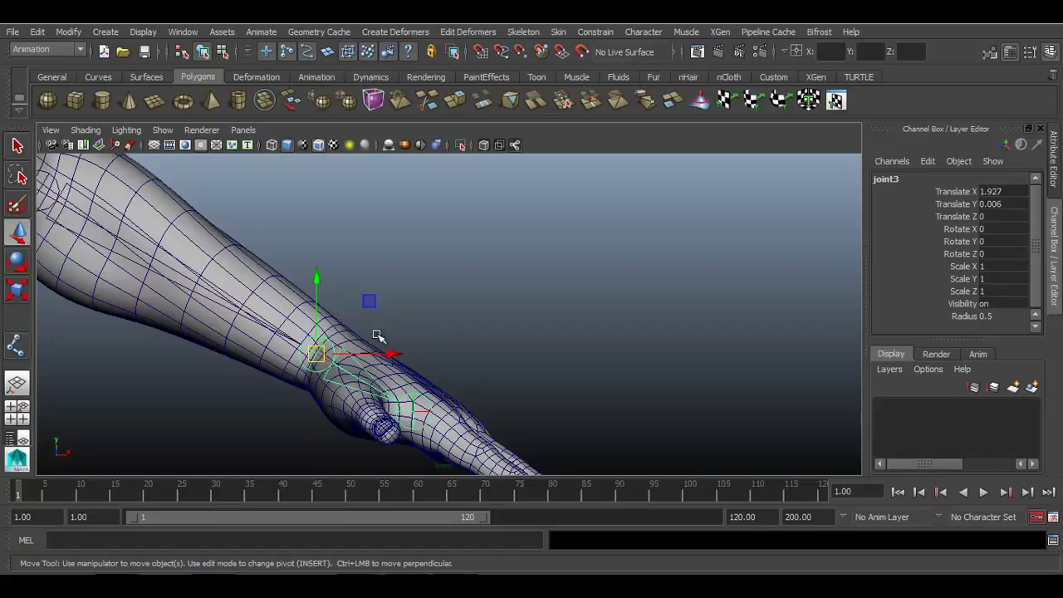
In the side view, move the shoulder joint with its arm chain back to Translate Z -0.3
scroll(391, 324, down, 3)
key(space)
drag(454, 326, 475, 322)
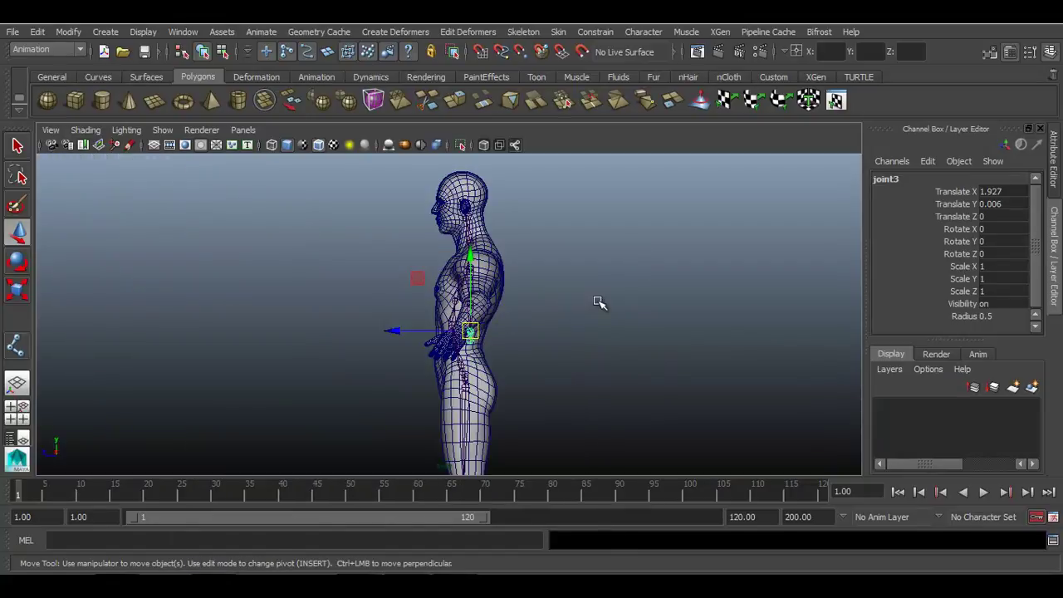
click(598, 303)
scroll(598, 304, up, 3)
alt+middle_drag(598, 303, 499, 362)
scroll(499, 362, up, 2)
click(407, 333)
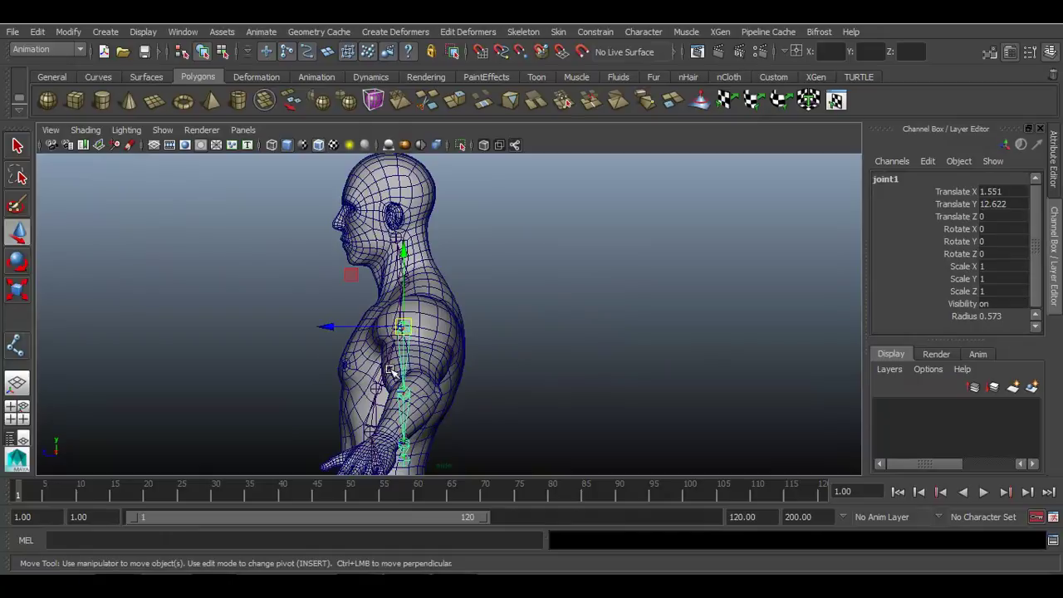
drag(325, 329, 339, 328)
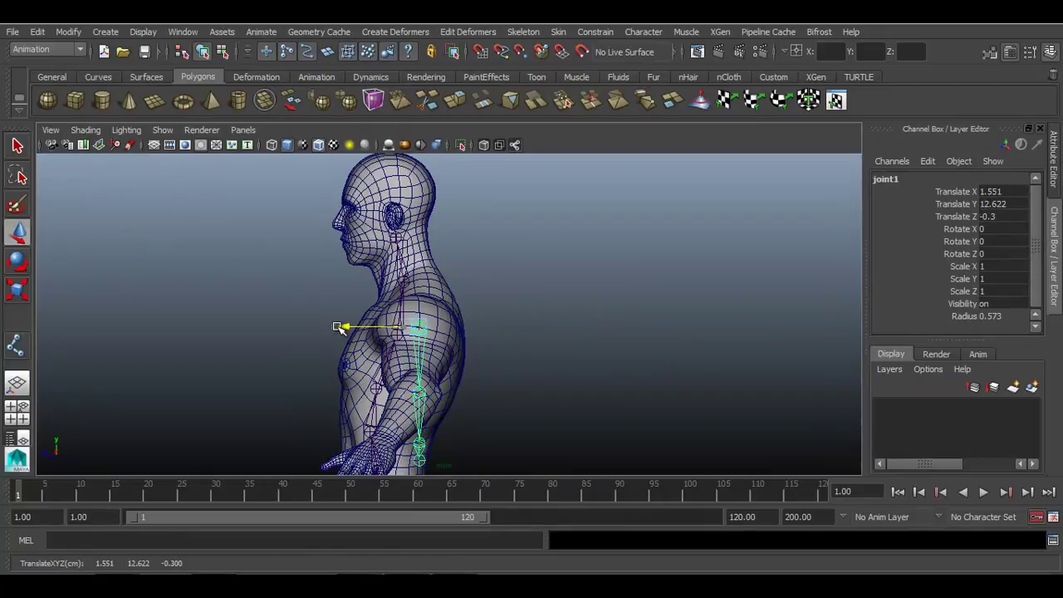
Frame the left arm in the top view and show the shoulder joint's Joint Orient attributes
key(space)
drag(648, 340, 573, 338)
alt+middle_drag(558, 365, 463, 365)
alt+right_drag(463, 365, 955, 465)
alt+middle_drag(591, 372, 562, 382)
scroll(550, 366, up, 2)
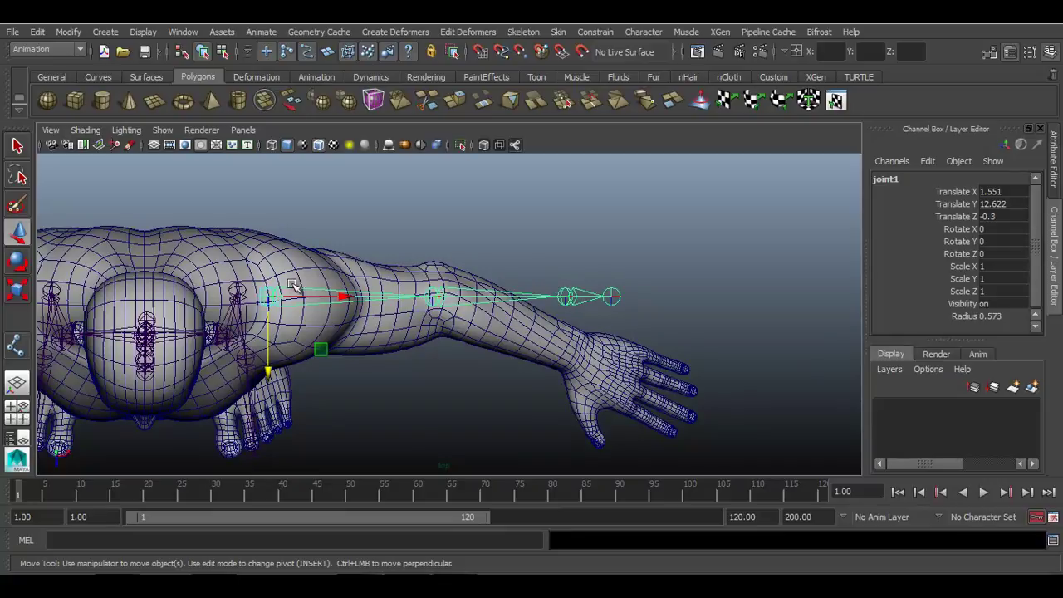
click(1061, 151)
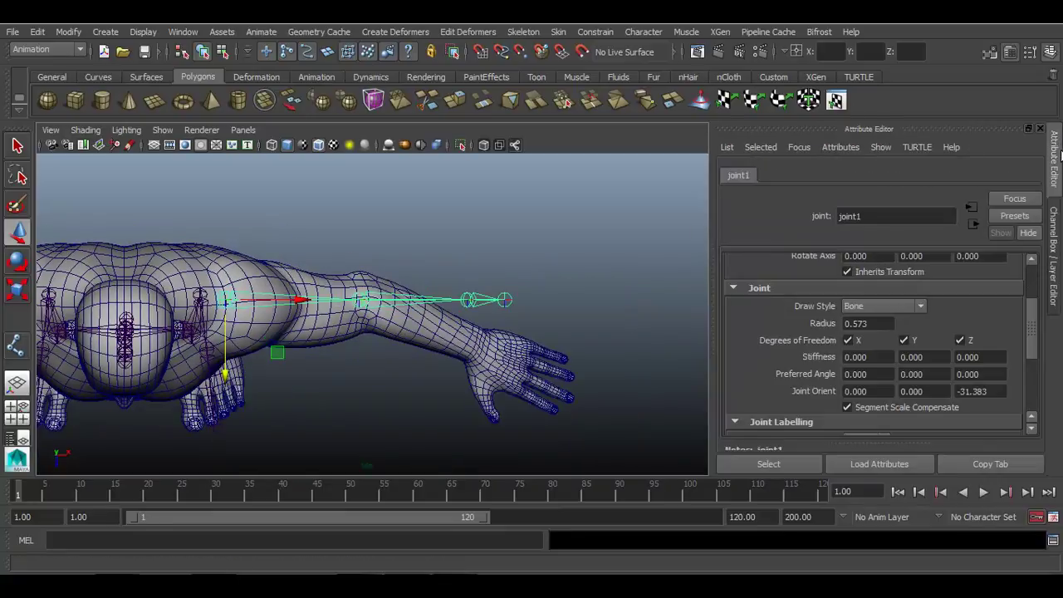
scroll(899, 313, down, 3)
click(888, 297)
text(1.2)
key(Return)
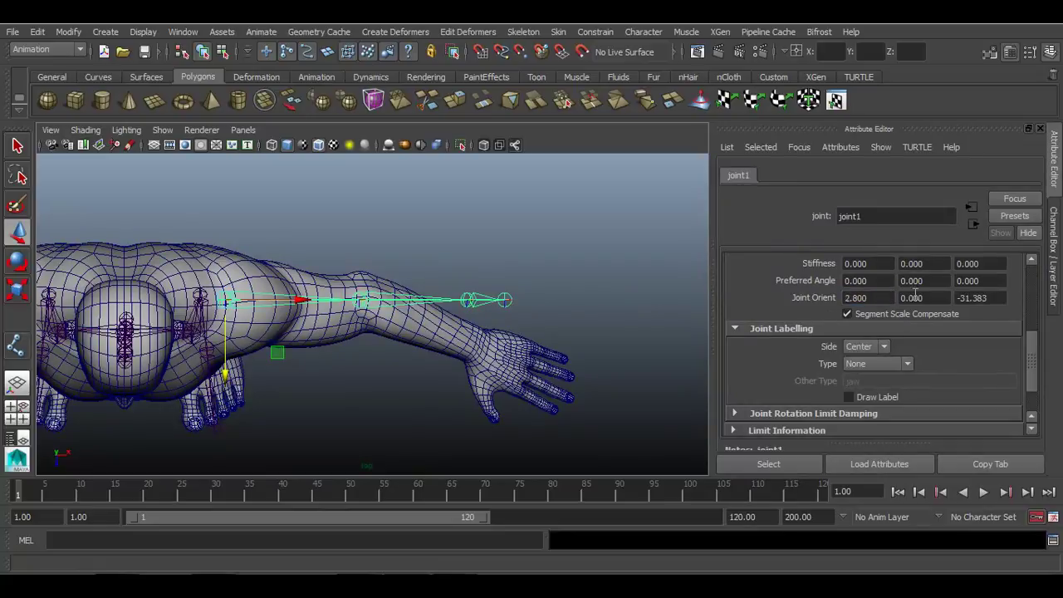
key(ctrl+z)
Set Joint Orient Y to 0.2 on the shoulder joint and to -19.6 on the elbow joint so the chain follows the forearm
click(935, 298)
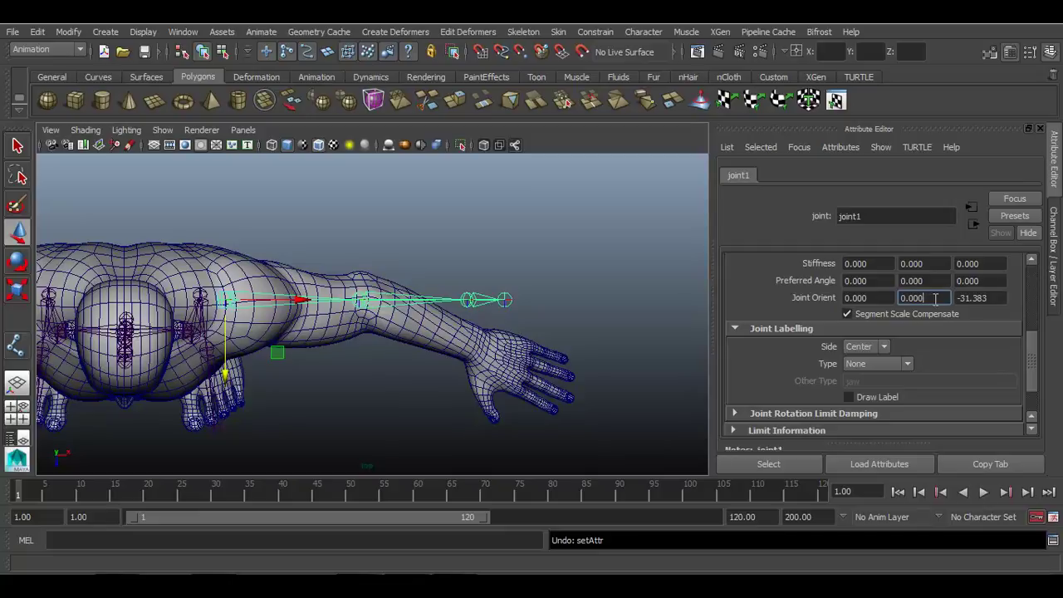
ctrl+middle_drag(934, 298, 924, 298)
ctrl+drag(923, 298, 917, 298)
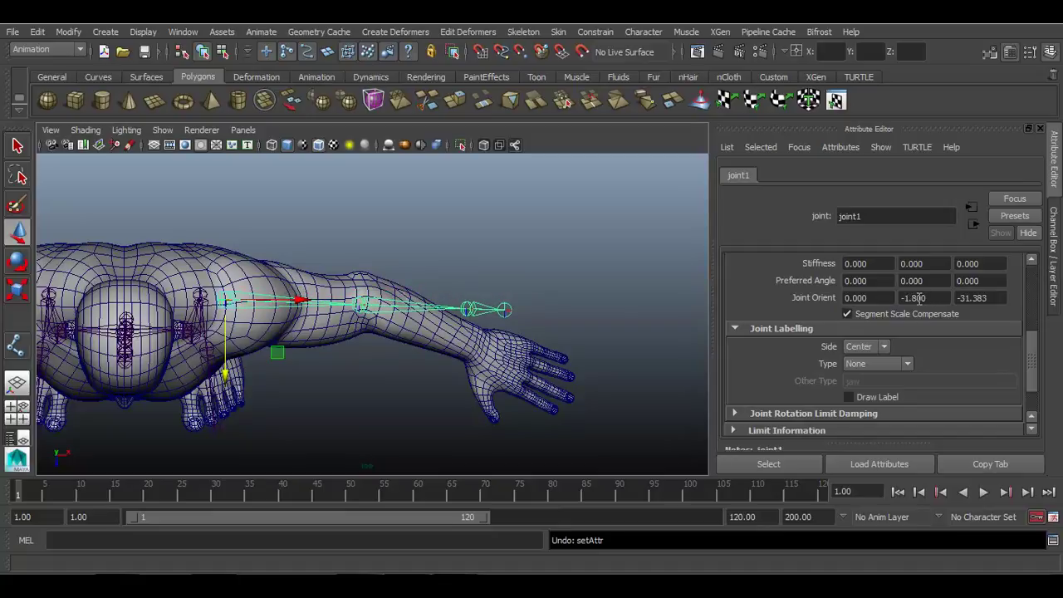
ctrl+middle_drag(920, 298, 936, 298)
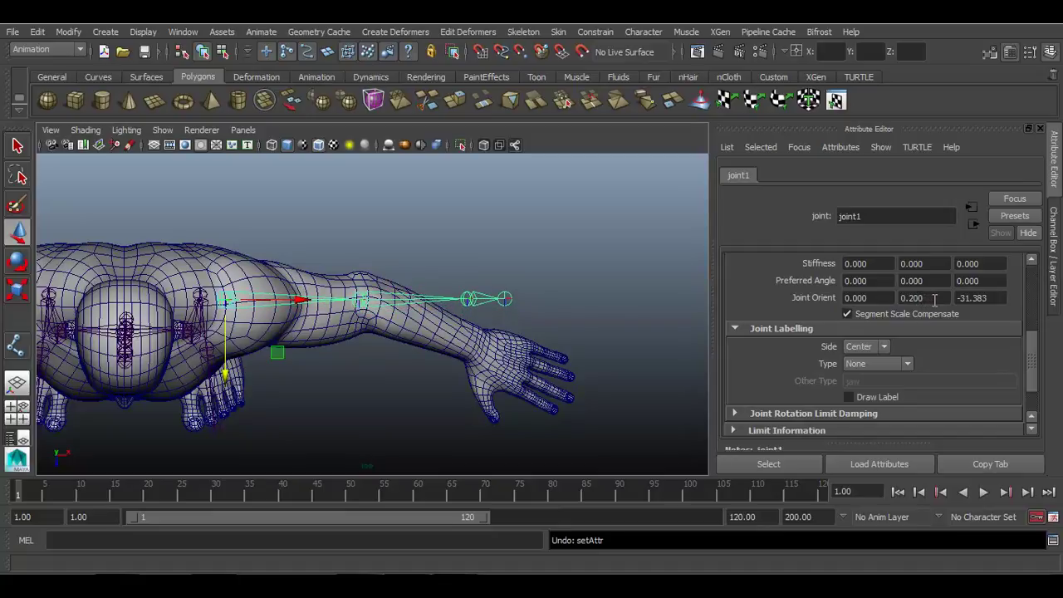
click(431, 299)
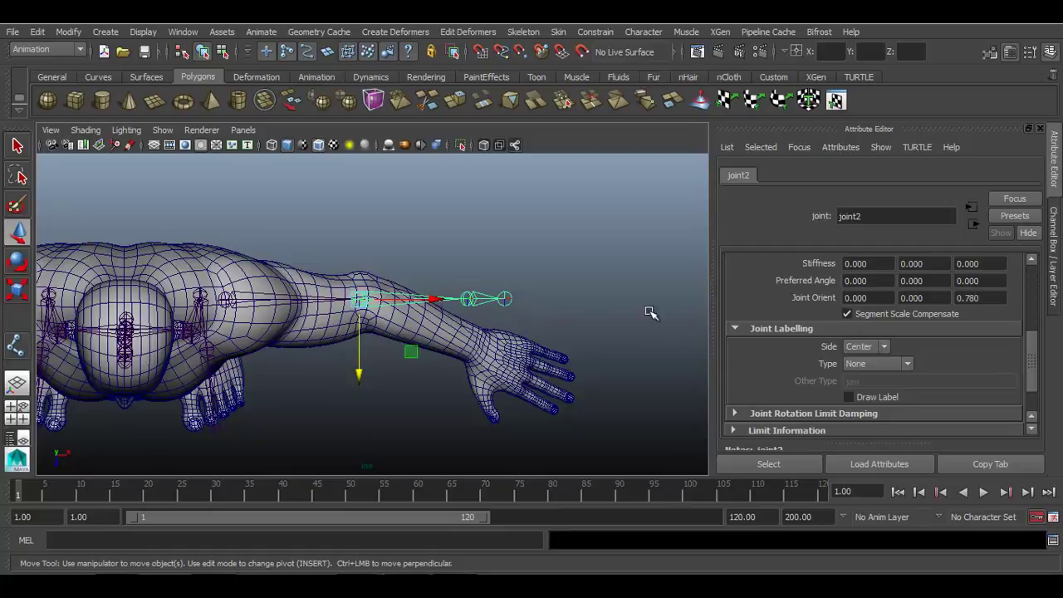
ctrl+drag(932, 298, 779, 292)
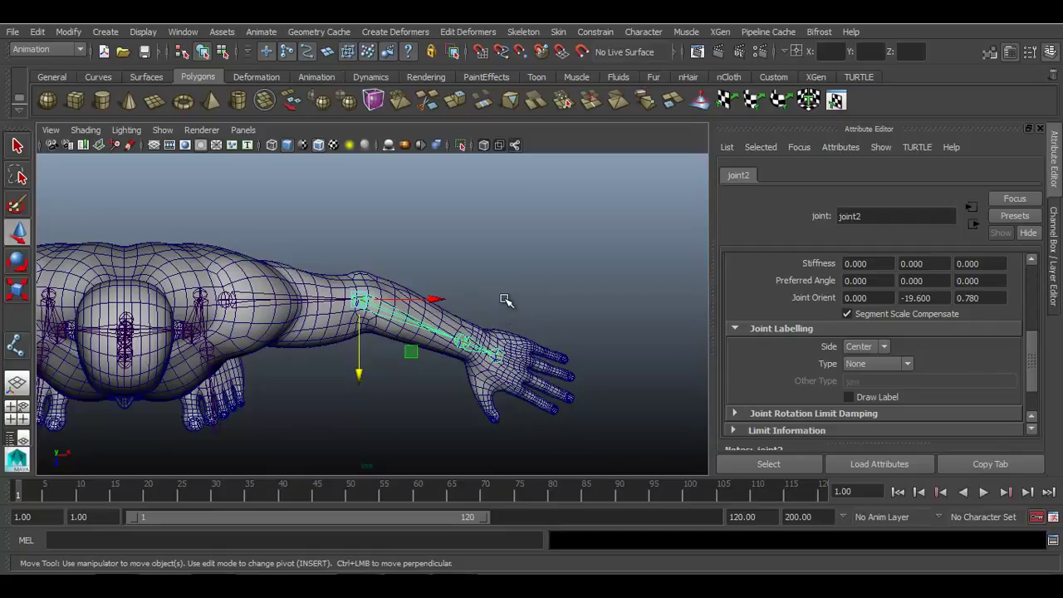
In the front view, reposition only the wrist joint to centre it in the wrist
key(space)
drag(503, 298, 504, 320)
alt+right_drag(382, 341, 618, 418)
click(375, 314)
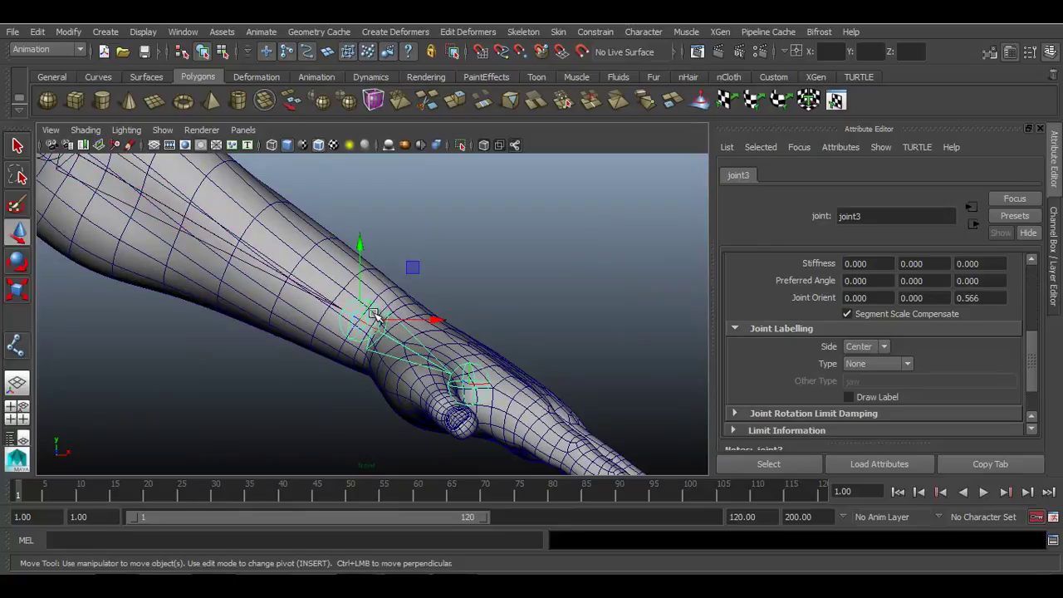
key(Insert)
drag(358, 312, 369, 319)
key(Insert)
Select the palm joint and reposition it within the hand in the top view, at about 5.751, 10.121, 0.617
click(473, 368)
drag(472, 379, 413, 384)
key(space)
alt+middle_drag(456, 379, 380, 368)
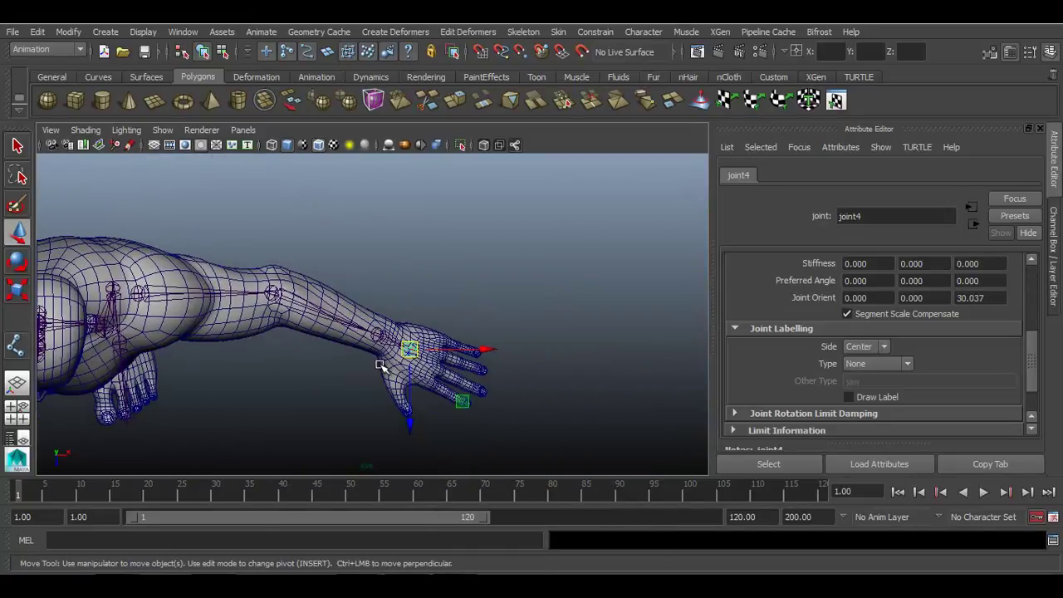
alt+right_drag(380, 368, 636, 453)
key(Insert)
drag(449, 385, 451, 391)
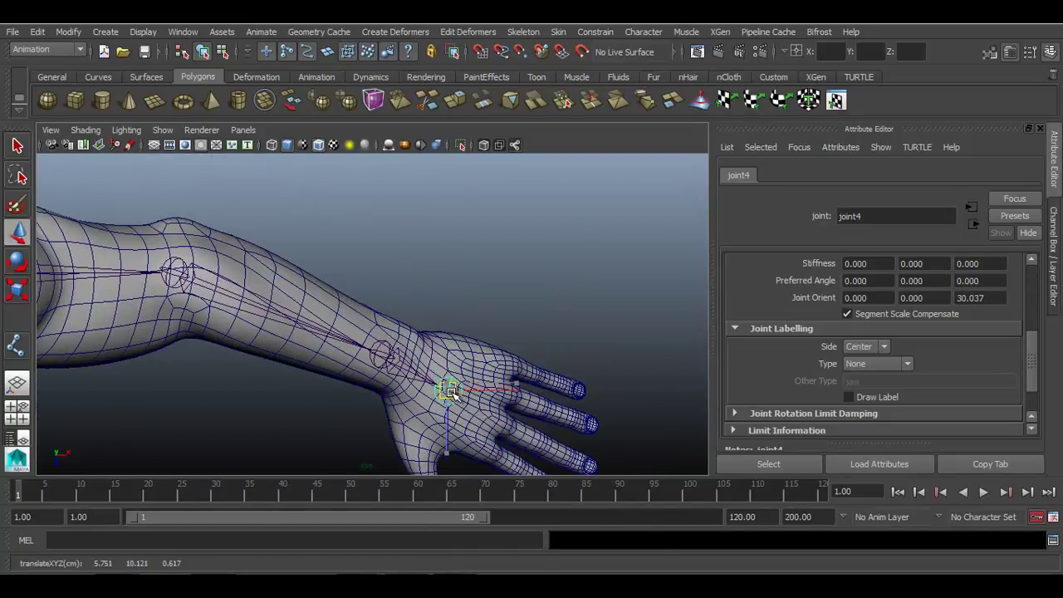
Select the wrist joint, nudge it slightly upward in the front view without moving the palm joint, and clear the selection
click(384, 356)
key(space)
drag(396, 370, 415, 308)
alt+drag(448, 345, 333, 365)
alt+right_drag(332, 365, 430, 451)
alt+middle_drag(430, 451, 406, 307)
alt+drag(443, 366, 306, 386)
key(space)
key(Insert)
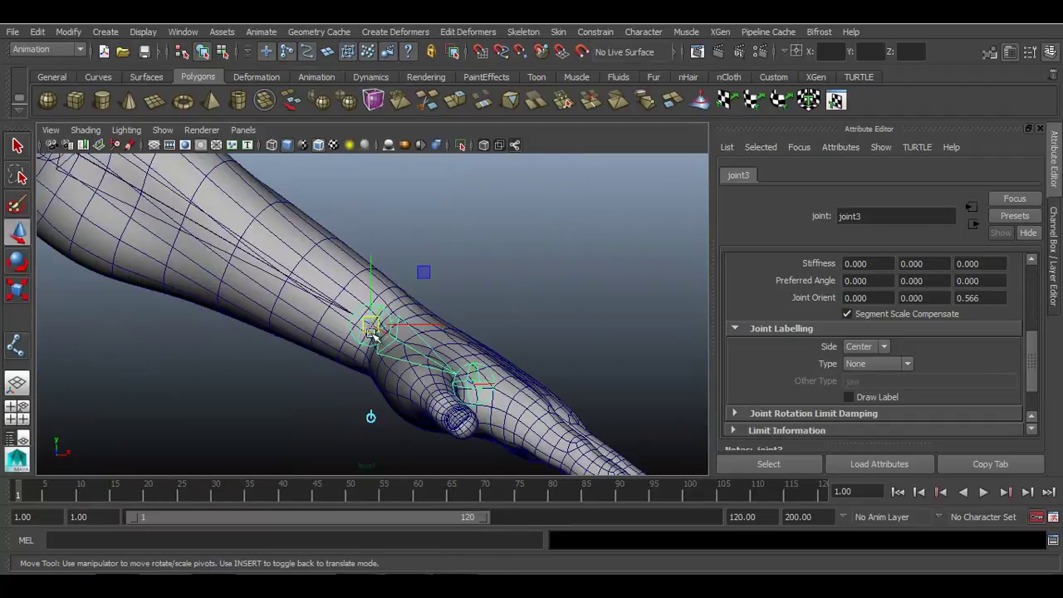
drag(371, 328, 371, 325)
click(507, 297)
Return to the perspective view of the torso and arm and turn off the wireframe overlay on the shaded model
key(space)
drag(513, 301, 449, 336)
alt+right_drag(449, 336, 408, 336)
alt+middle_drag(408, 336, 401, 361)
alt+drag(401, 360, 371, 364)
alt+right_drag(371, 363, 410, 364)
click(320, 145)
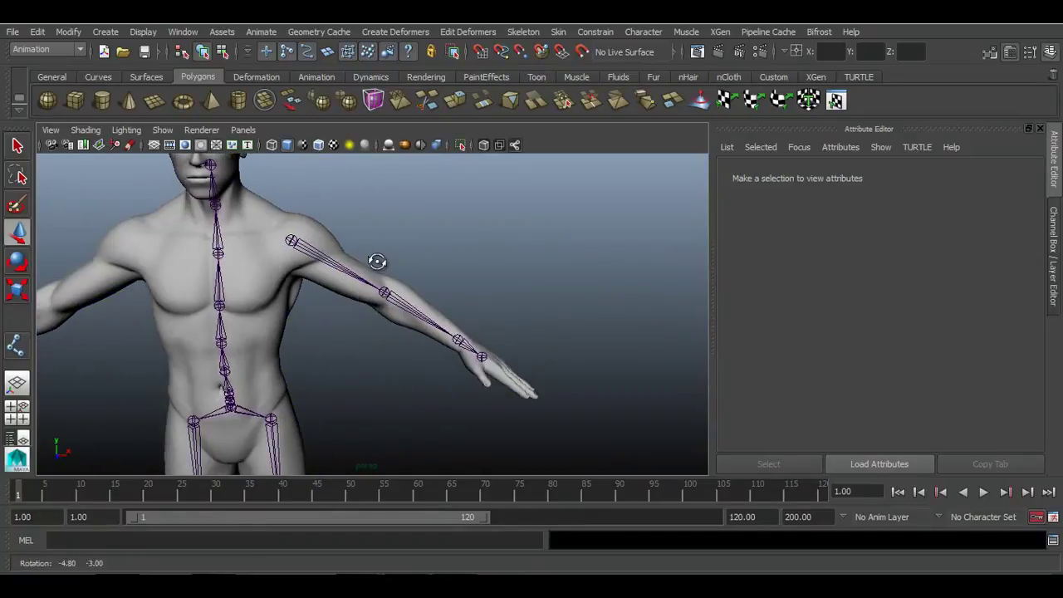
Rename the shoulder joint as L_SHOULDER01
click(322, 255)
key(ctrl+a)
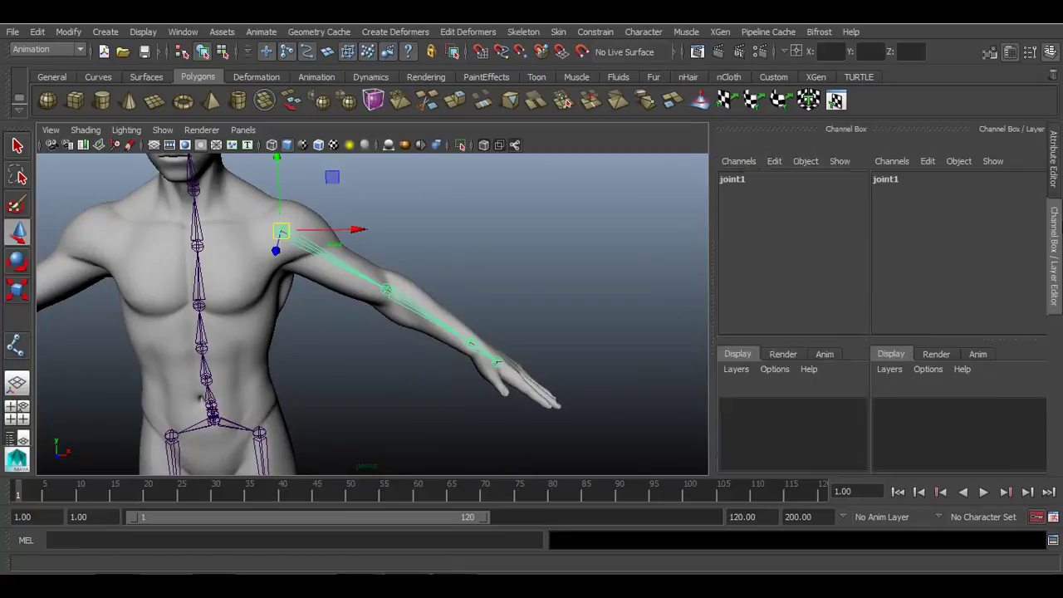
double_click(916, 176)
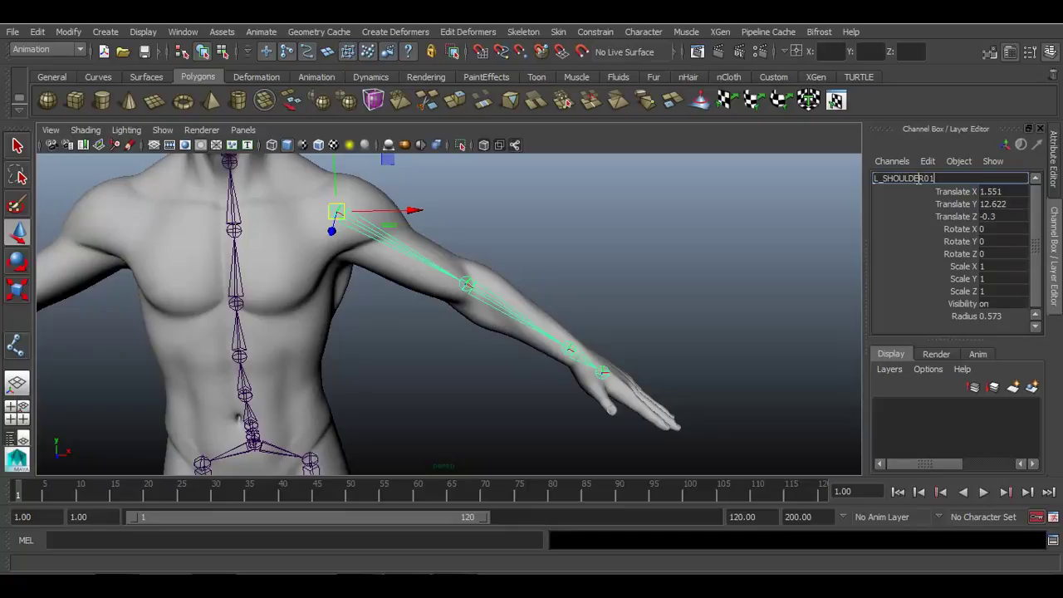
key(Return)
Select the elbow joint and rename it as L_ELBOW01
key(Down)
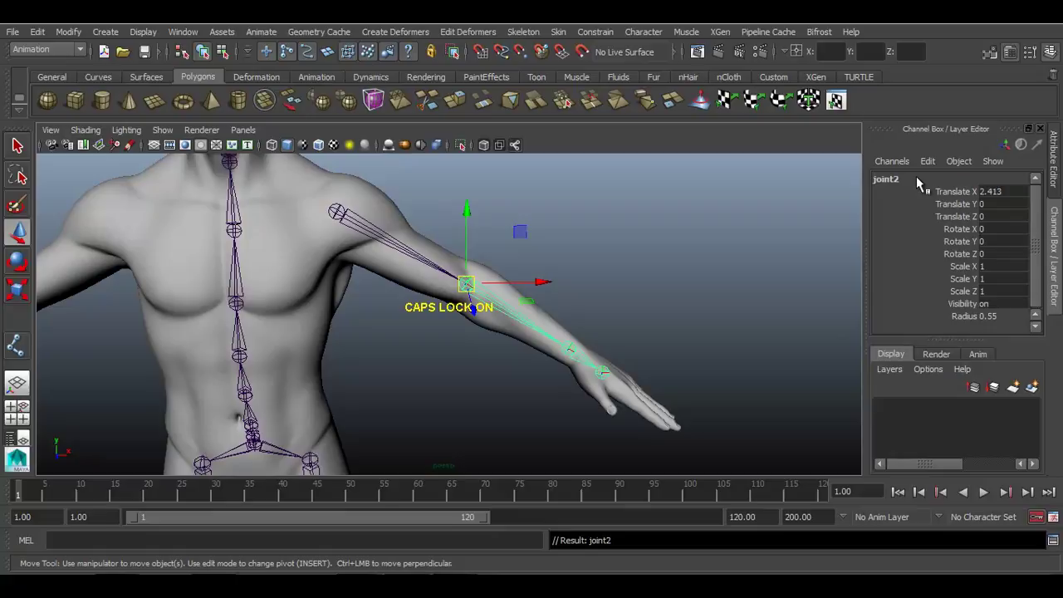
double_click(917, 178)
text(L_SHOULDER01)
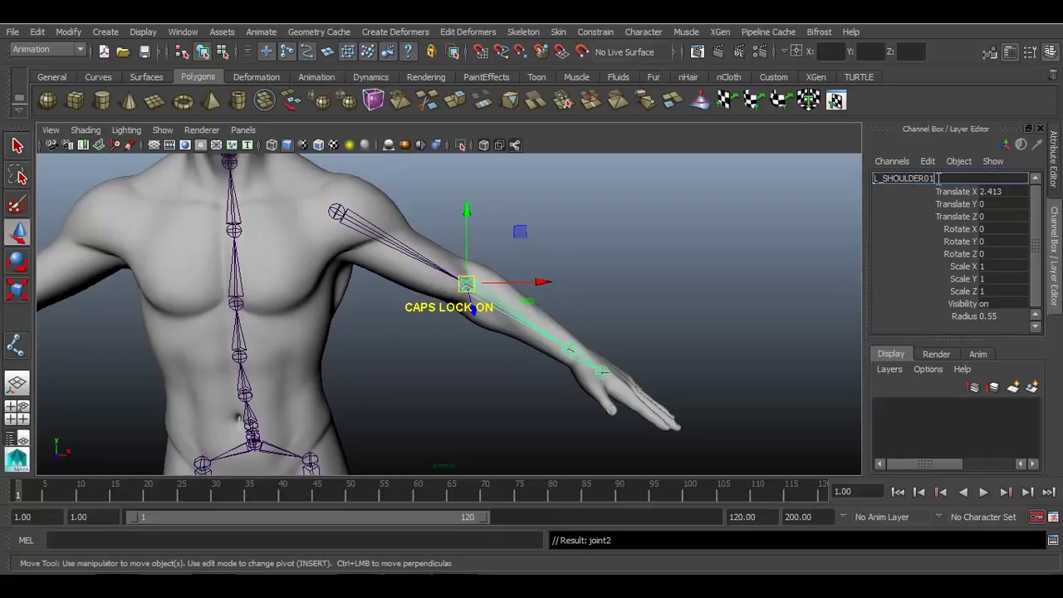
drag(933, 179, 891, 183)
text(ELBOW01)
key(Return)
Select the wrist joint and rename it as L_WRIST01
key(Down)
double_click(884, 181)
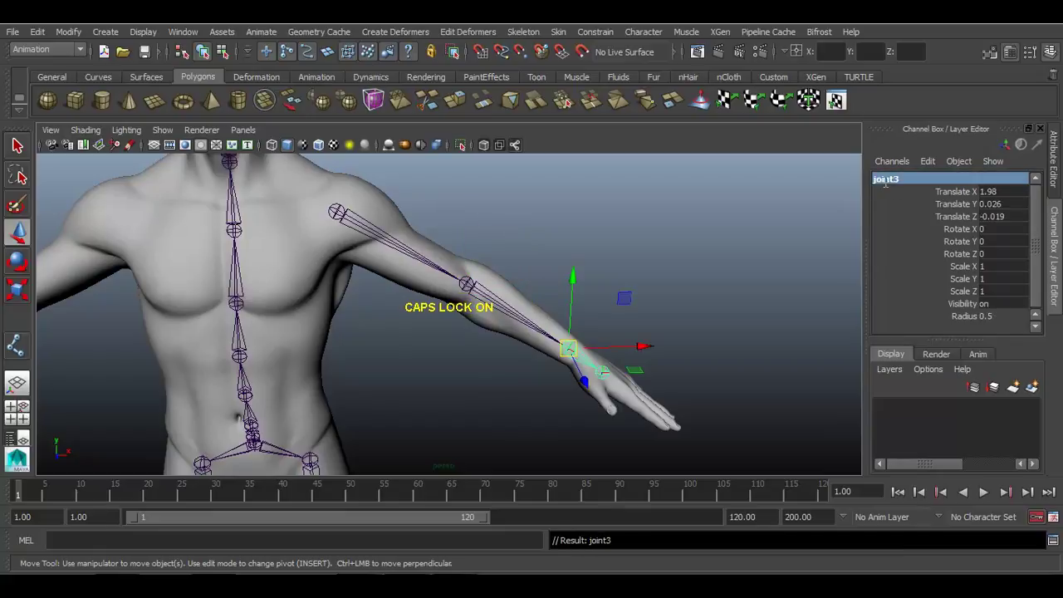
text(L_SHOULDER01)
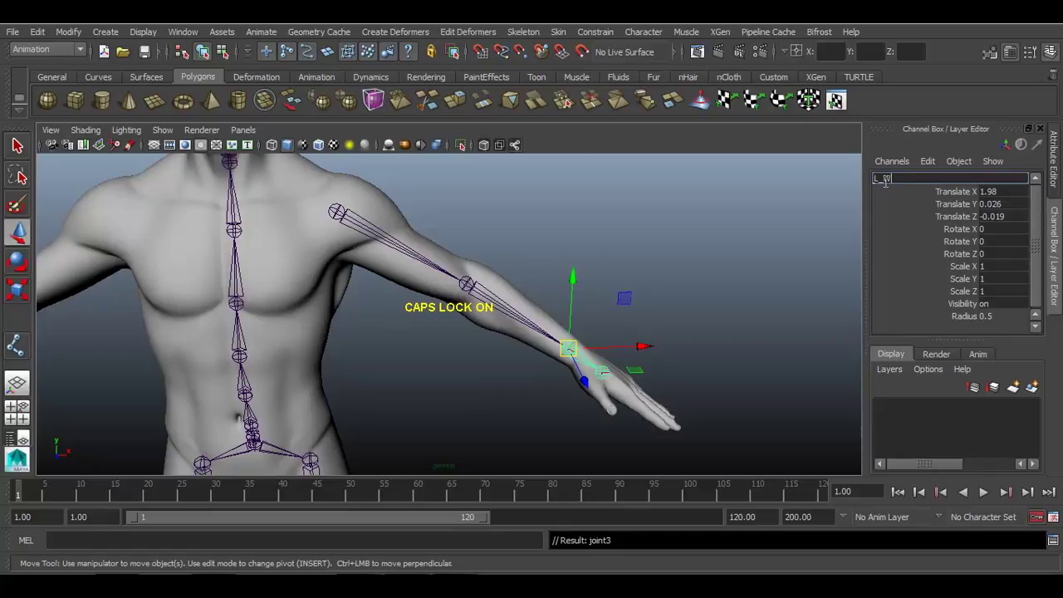
key(Return)
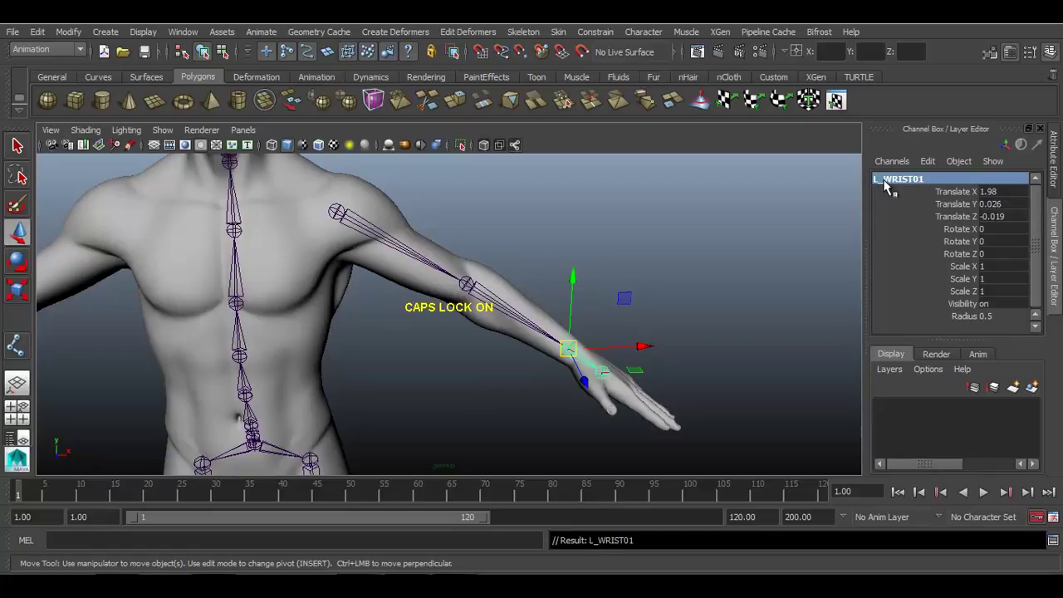
Rename the palm joint as L_PALM01, check the names of the other arm joints, and clear the selection
key(Down)
double_click(885, 179)
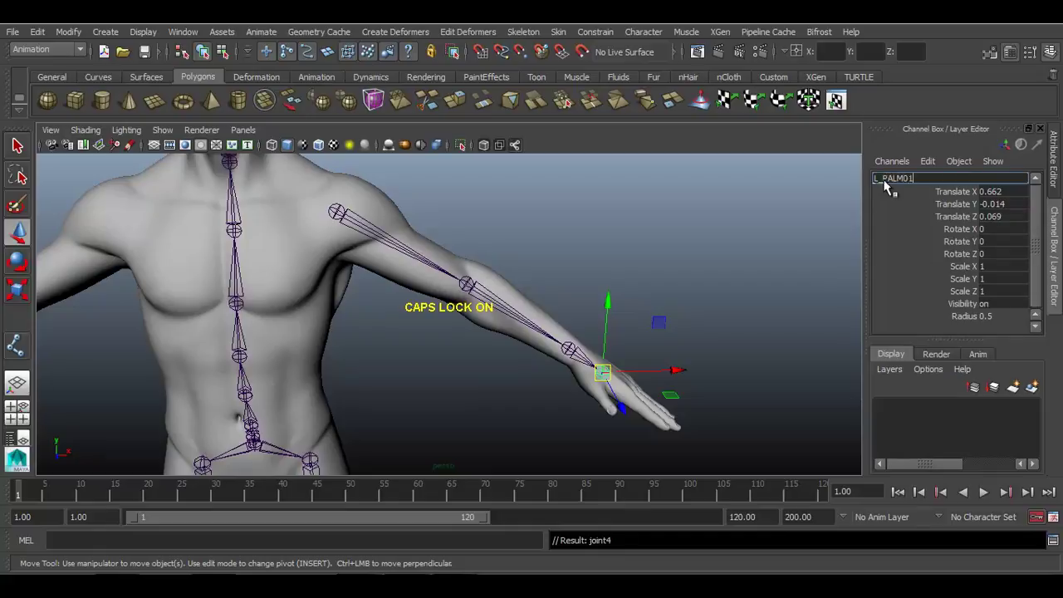
key(Return)
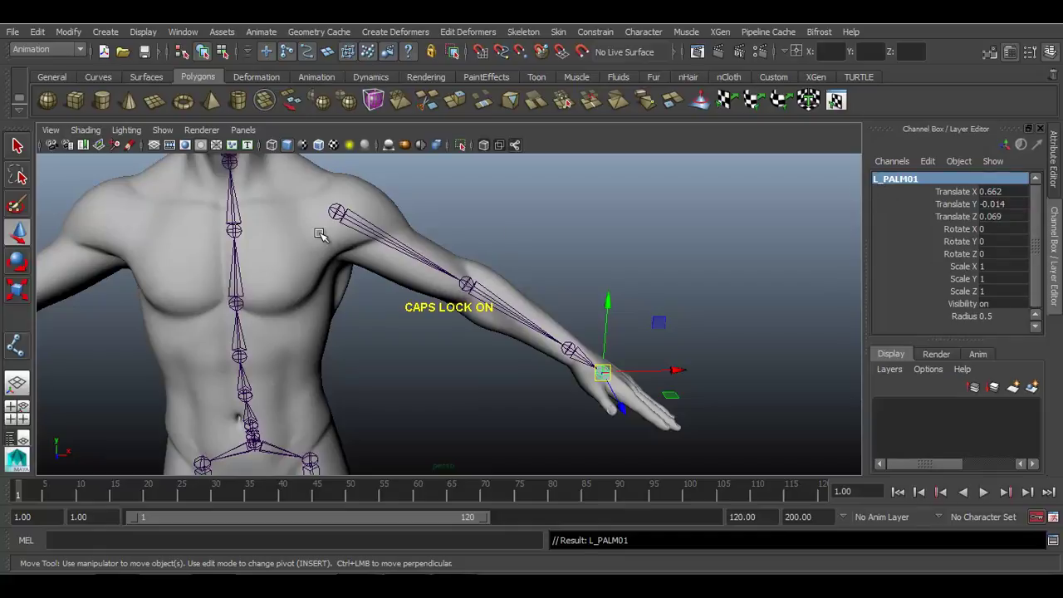
click(338, 213)
click(467, 284)
click(601, 370)
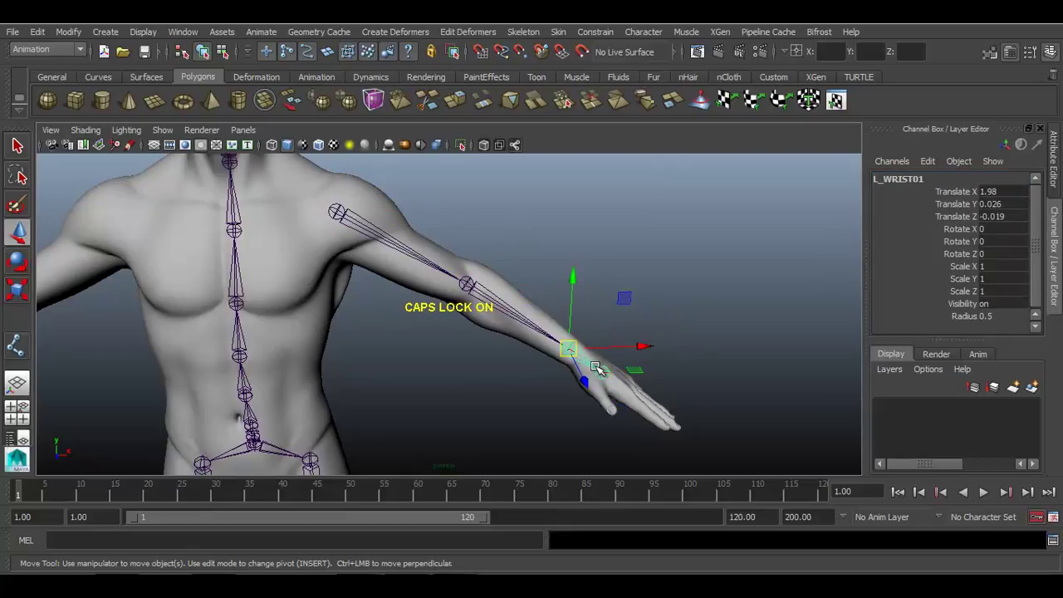
click(682, 259)
Draw a chain of four joints along the left index finger in the shaded top view, from knuckle to fingertip
alt+drag(684, 261, 561, 295)
key(space)
alt+middle_drag(574, 337, 421, 243)
key(space)
drag(421, 243, 349, 248)
alt+drag(285, 222, 439, 351)
key(4)
alt+drag(297, 343, 306, 301)
key(space)
mouse_move(292, 242)
mouse_down()
mouse_move(294, 266)
mouse_move(291, 236)
mouse_up()
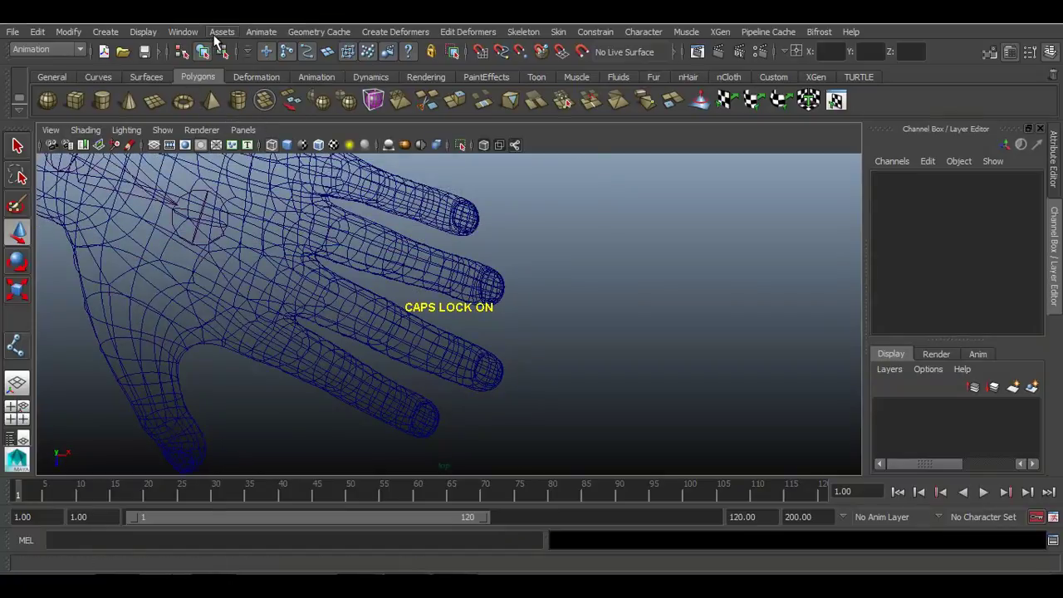
click(16, 345)
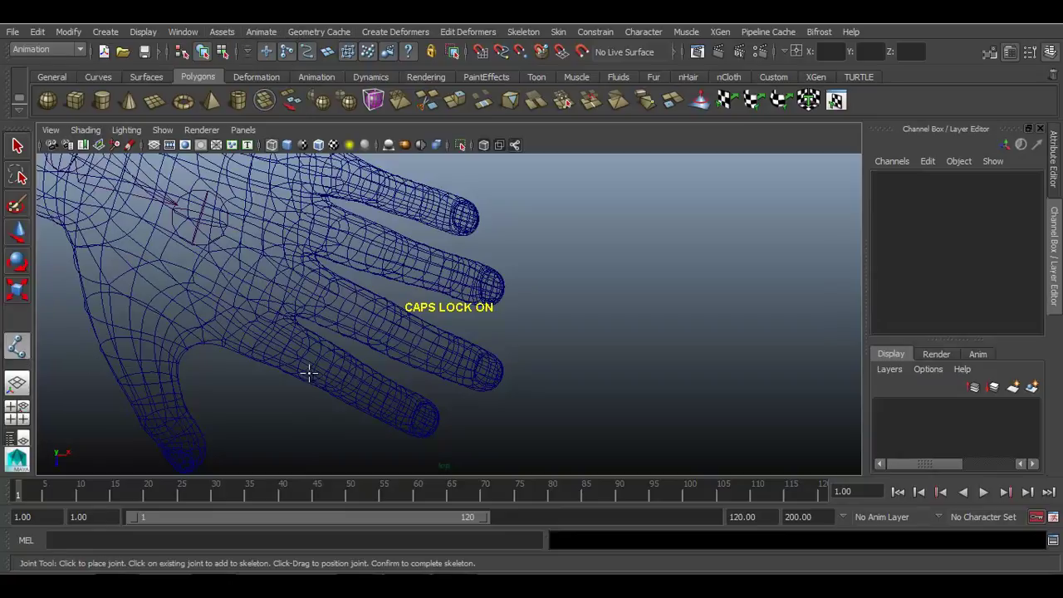
key(5)
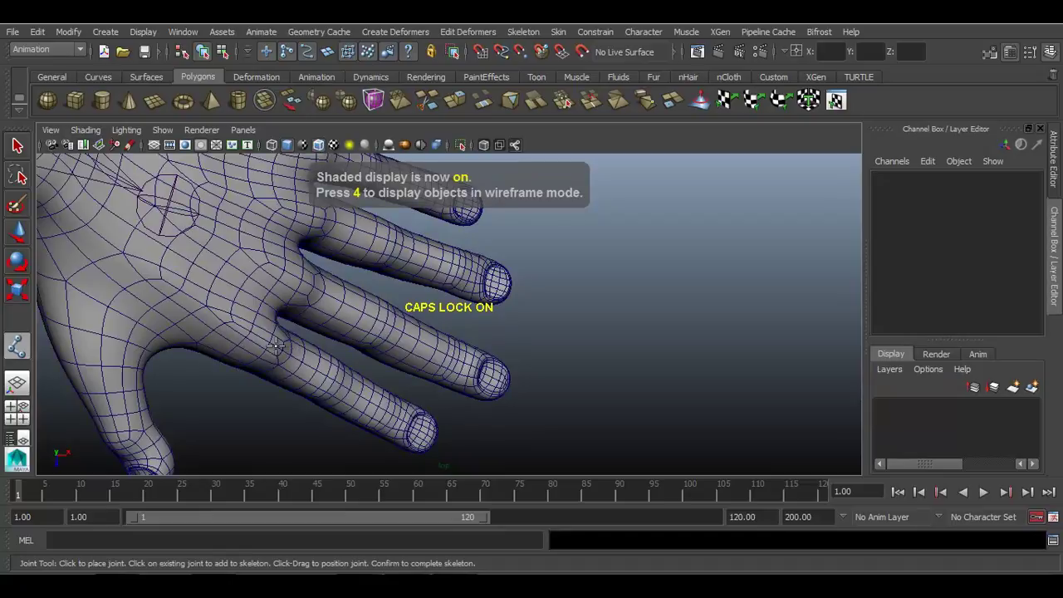
click(277, 348)
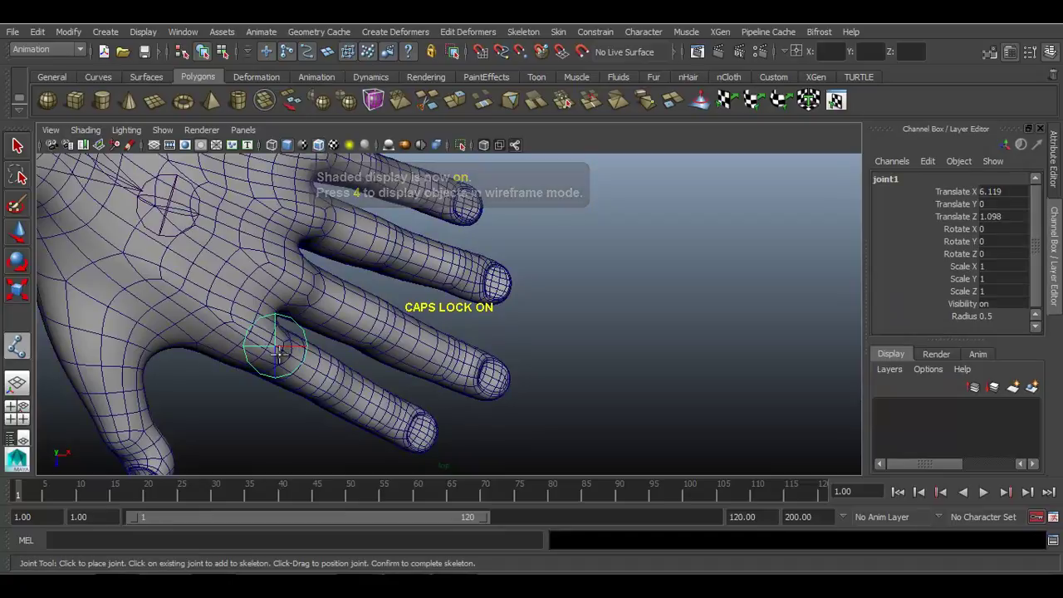
click(340, 389)
click(391, 413)
click(435, 442)
key(w)
Select the new finger chain in the front view and raise it from the floor to the hand, at about Y 9.905
key(space)
drag(425, 366, 425, 384)
scroll(424, 385, down, 5)
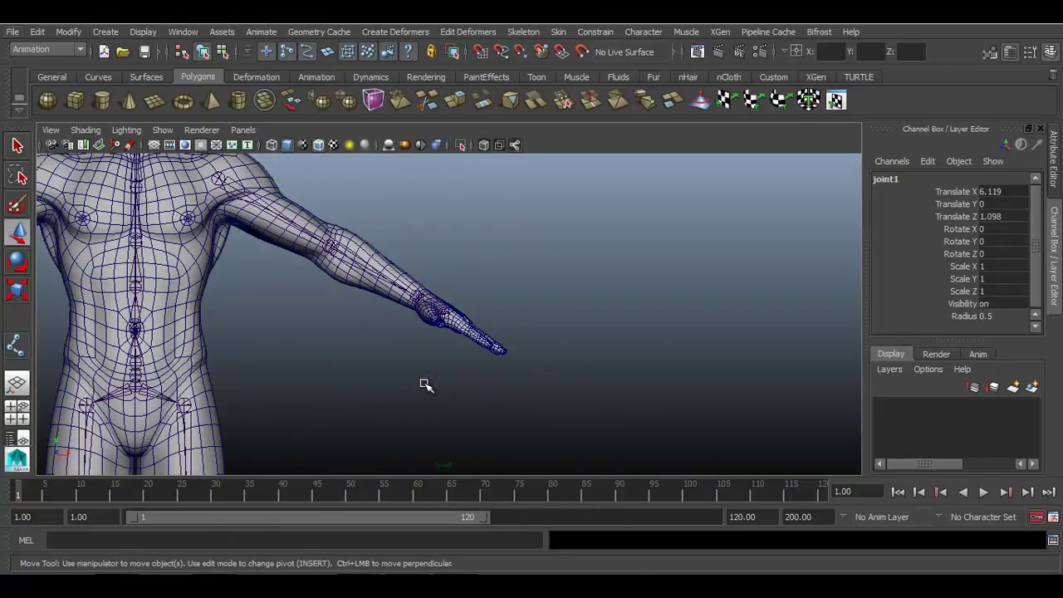
scroll(381, 357, down, 5)
alt+middle_drag(430, 371, 370, 217)
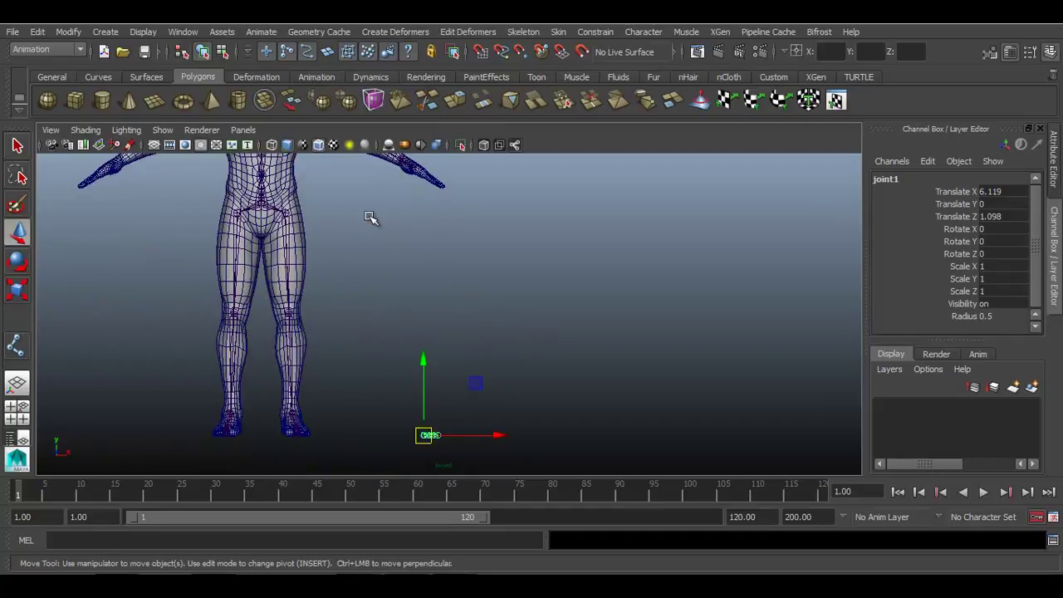
click(432, 297)
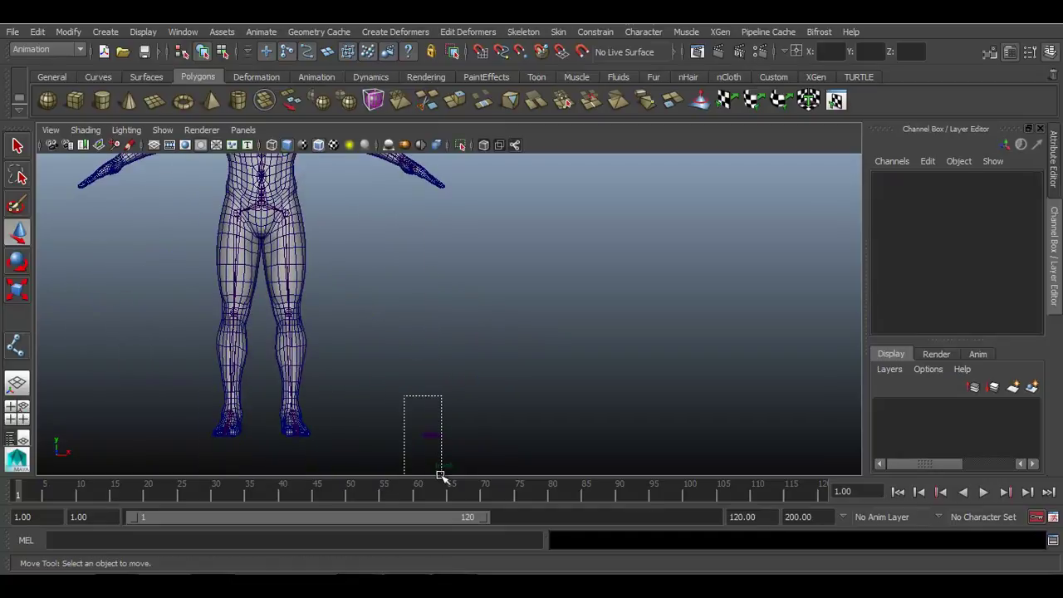
click(424, 439)
drag(424, 374, 423, 116)
scroll(391, 332, down, 4)
scroll(382, 353, up, 6)
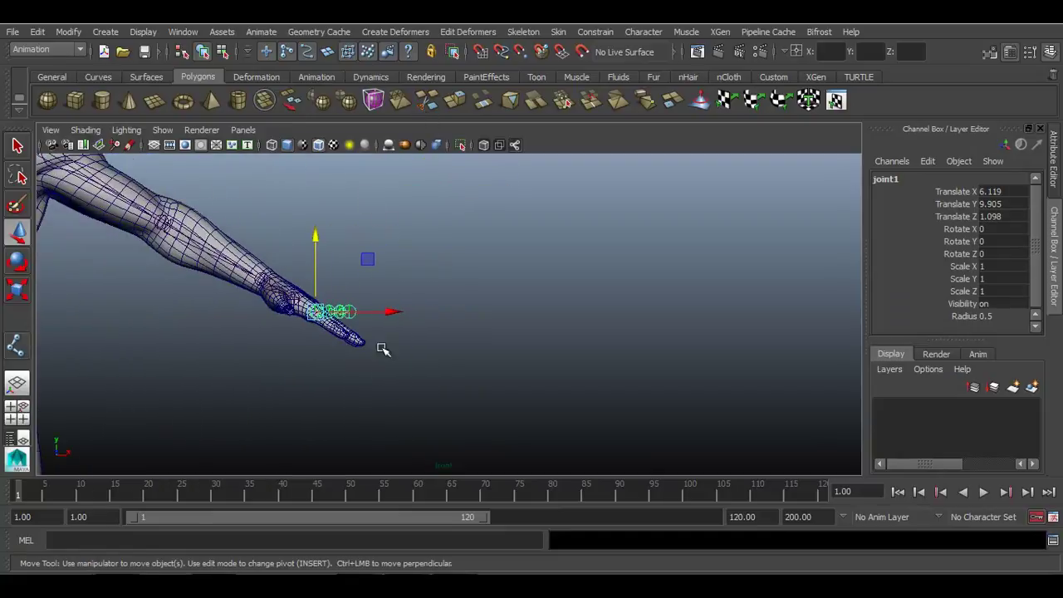
Raise the finger chain slightly in a close front view with the wireframe overlay shown, to about Y 9.965
click(321, 147)
alt+middle_drag(354, 414, 420, 434)
scroll(420, 435, up, 4)
alt+middle_drag(384, 403, 461, 373)
scroll(432, 349, up, 5)
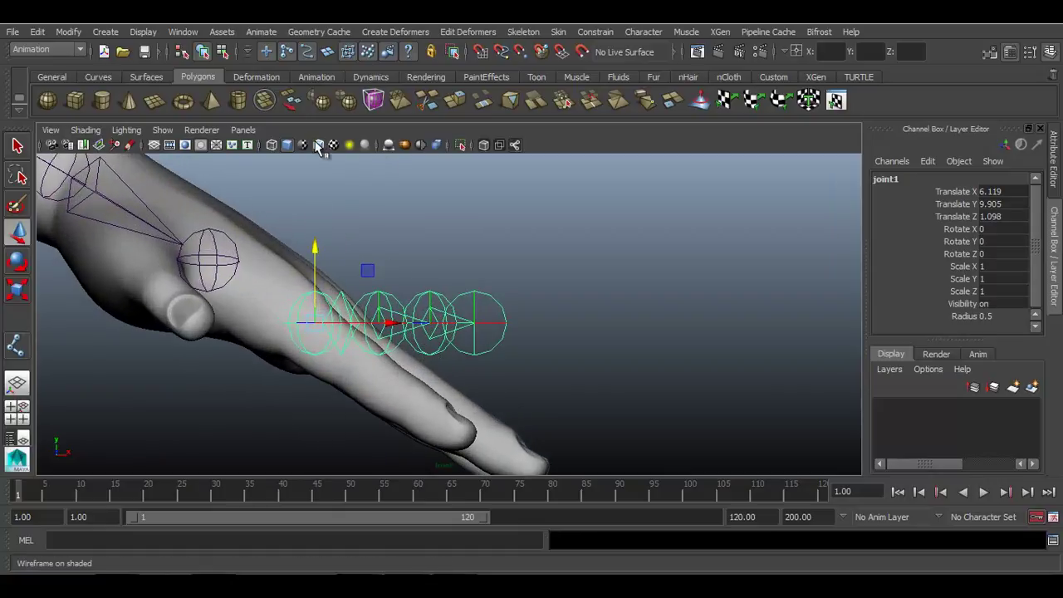
click(319, 146)
scroll(382, 337, up, 3)
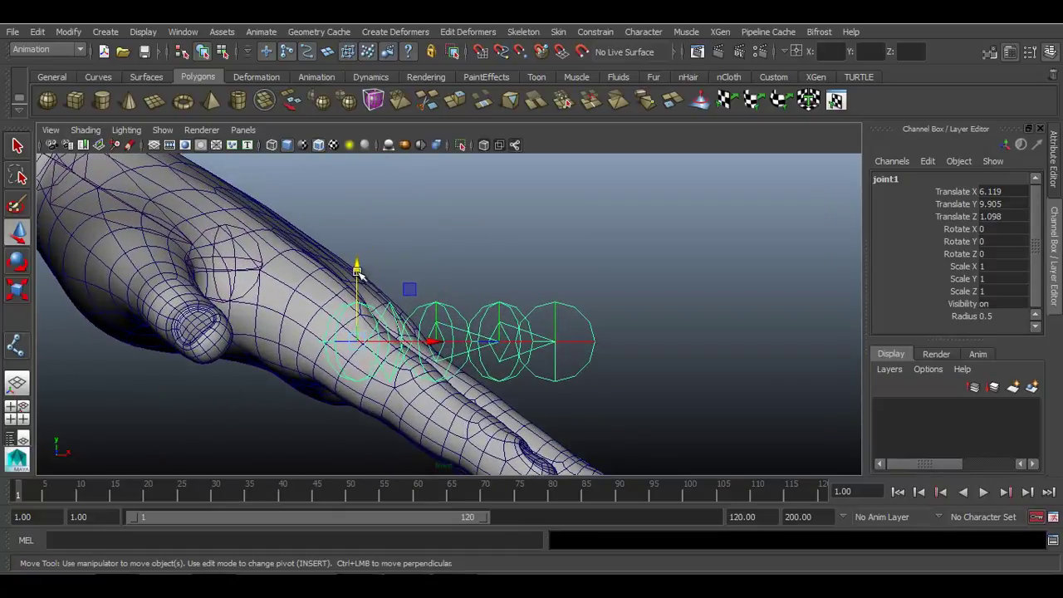
drag(357, 272, 348, 198)
Reduce the display size of the joints while viewing the hand in perspective
key(space)
alt+middle_drag(390, 292, 308, 222)
alt+drag(307, 222, 399, 275)
alt+right_drag(399, 332, 589, 468)
alt+drag(498, 366, 443, 323)
alt+right_drag(443, 323, 473, 332)
alt+middle_drag(390, 270, 456, 318)
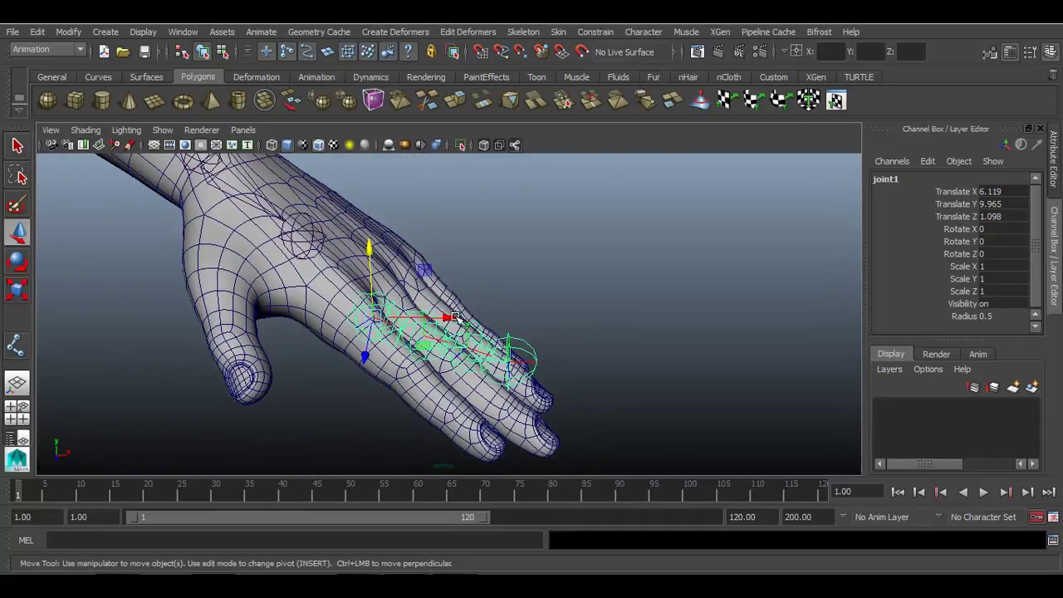
click(143, 31)
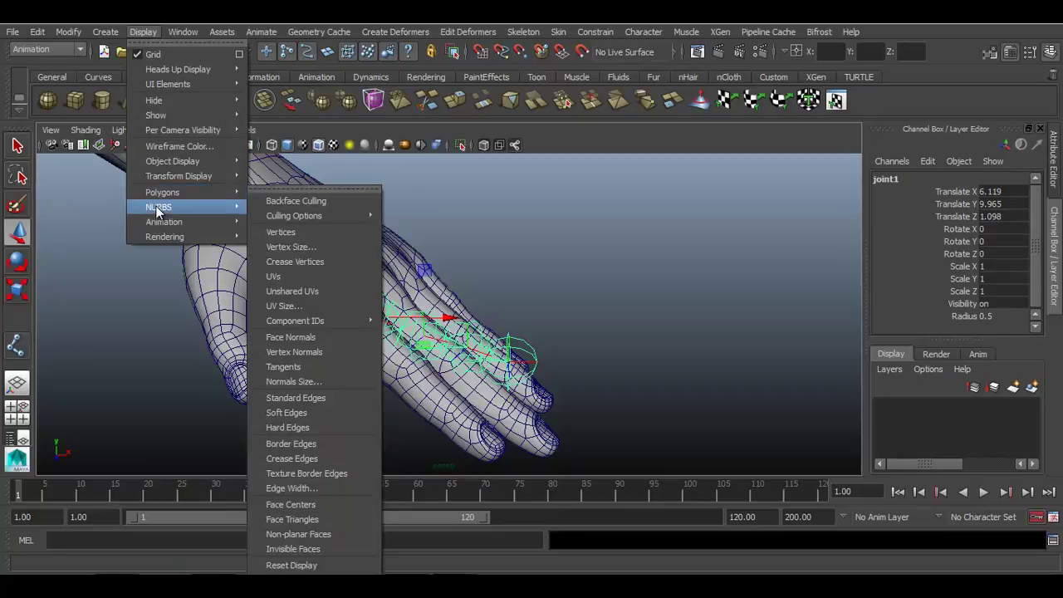
mouse_move(174, 223)
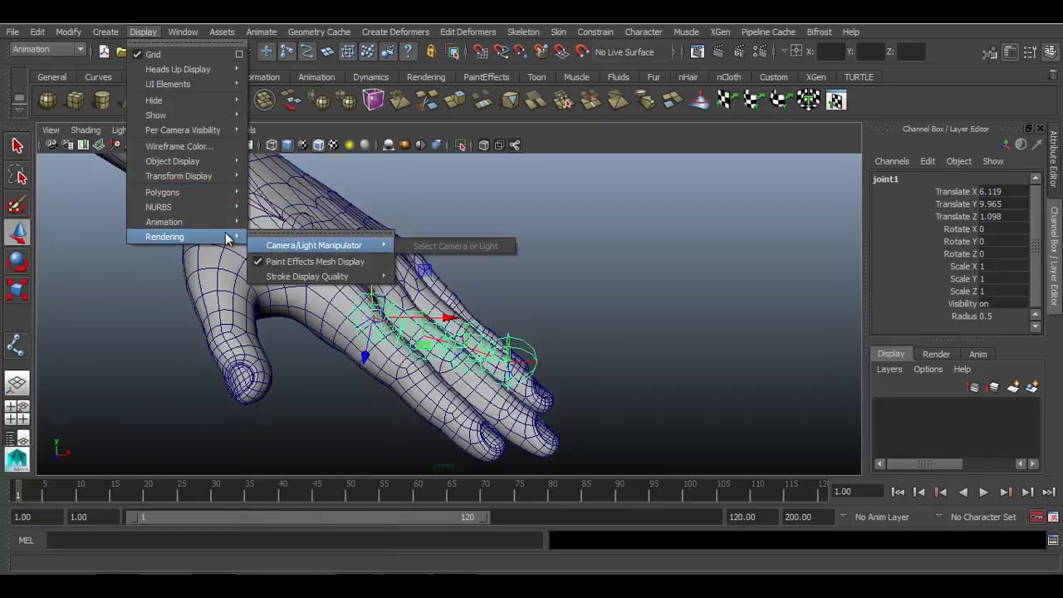
click(286, 262)
drag(622, 226, 621, 228)
click(725, 190)
Shift the finger chain back toward the knuckle in the front view, to about X 6 and Y 9.972
alt+drag(390, 332, 391, 273)
key(space)
alt+middle_drag(373, 288, 373, 296)
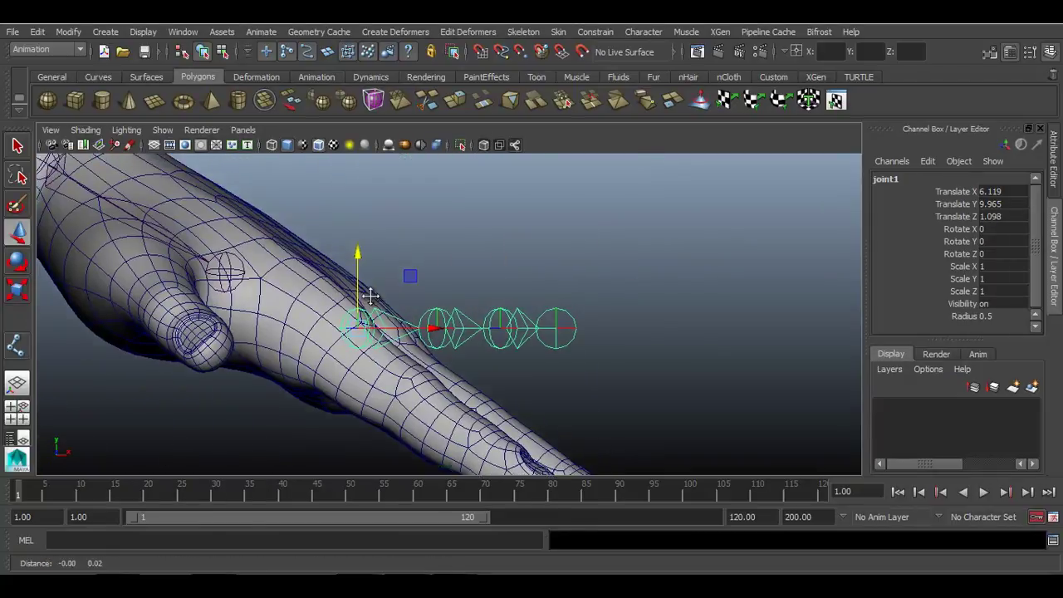
alt+right_drag(373, 296, 368, 360)
drag(417, 339, 364, 341)
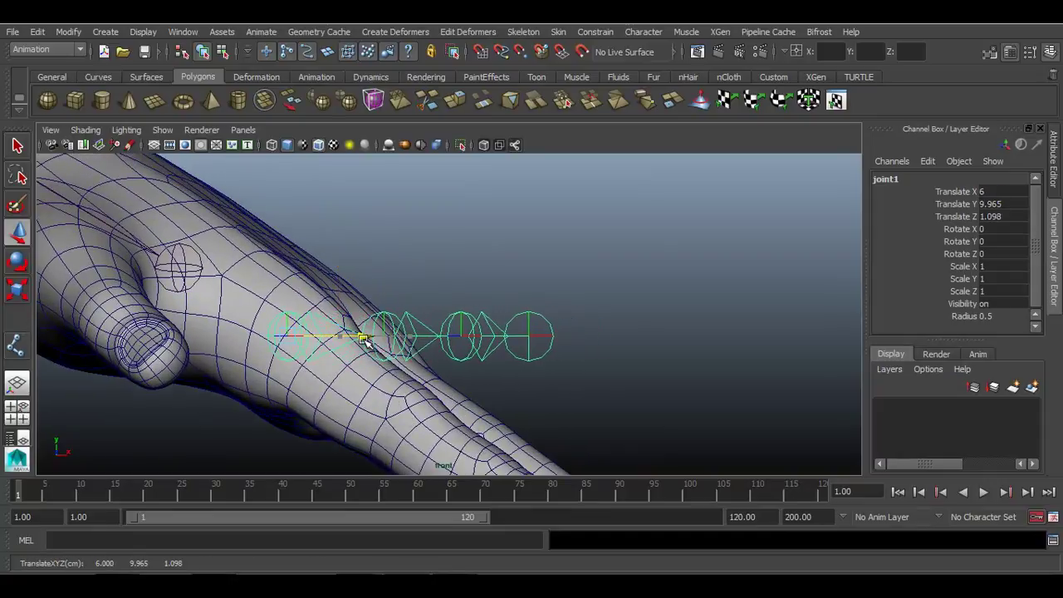
drag(292, 261, 353, 260)
Align the chain's root joint with the index knuckle in the side view, at about Y 9.954 and Z 1.087
key(space)
alt+middle_drag(352, 336, 367, 207)
alt+right_drag(368, 209, 656, 444)
alt+middle_drag(377, 360, 529, 240)
scroll(465, 316, up, 5)
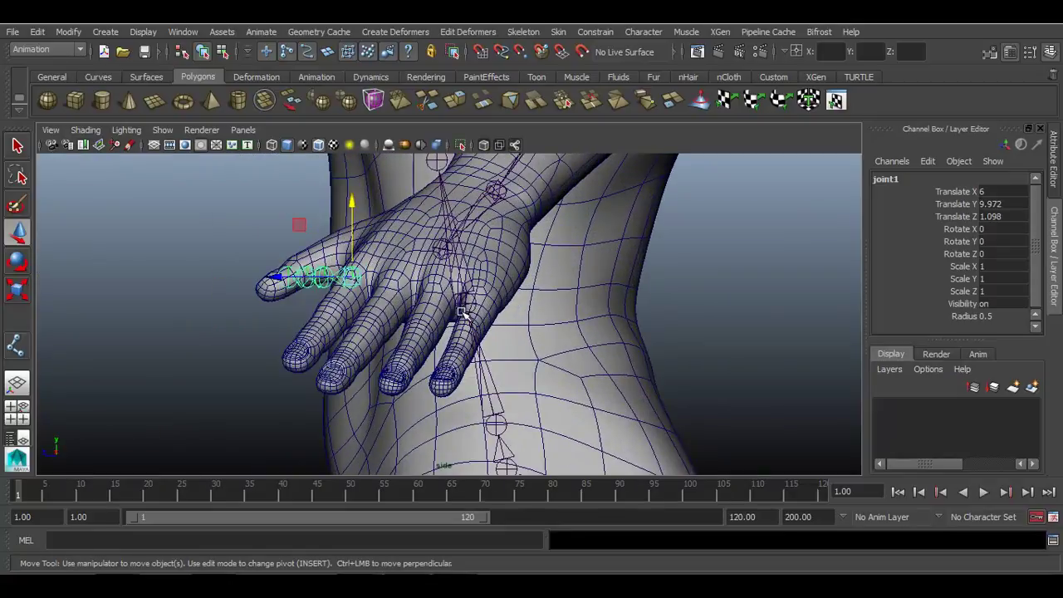
alt+middle_drag(342, 329, 440, 386)
scroll(440, 386, up, 3)
drag(296, 316, 366, 256)
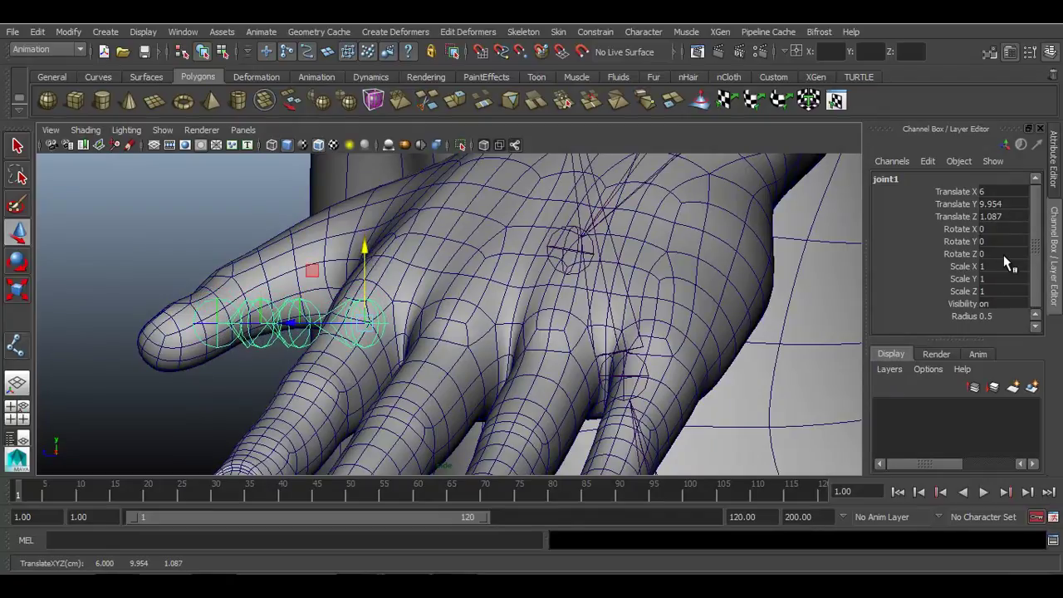
Set the Joint Orient Z of the finger's root joint to about -32.800 so the chain slopes along the index finger
click(1060, 189)
scroll(910, 329, down, 2)
scroll(910, 329, up, 2)
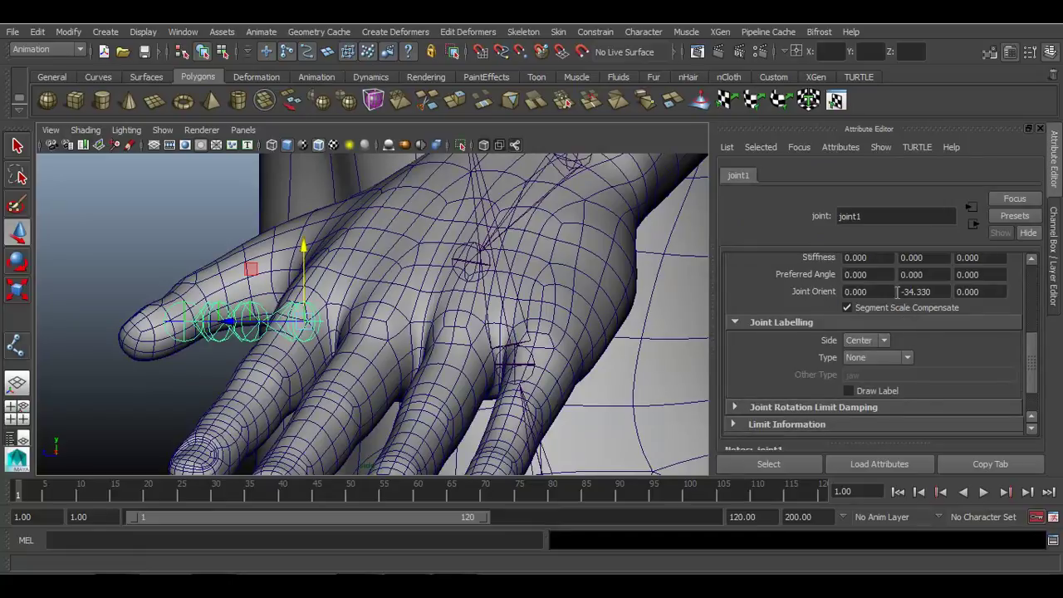
key(ctrl+z)
ctrl+middle_drag(986, 291, 513, 261)
ctrl+drag(515, 266, 579, 218)
key(space)
alt+drag(499, 319, 483, 322)
ctrl+drag(996, 291, 1062, 292)
ctrl+drag(991, 290, 1050, 292)
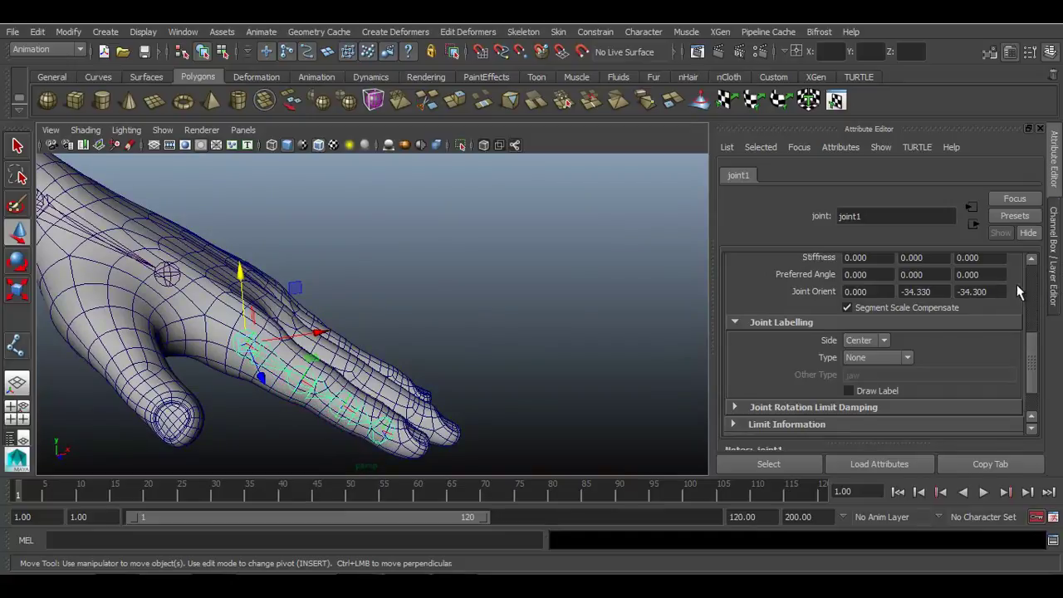
key(space)
drag(610, 301, 611, 337)
alt+middle_drag(569, 359, 566, 237)
alt+middle_drag(507, 331, 528, 314)
scroll(465, 290, up, 2)
alt+middle_drag(462, 290, 459, 324)
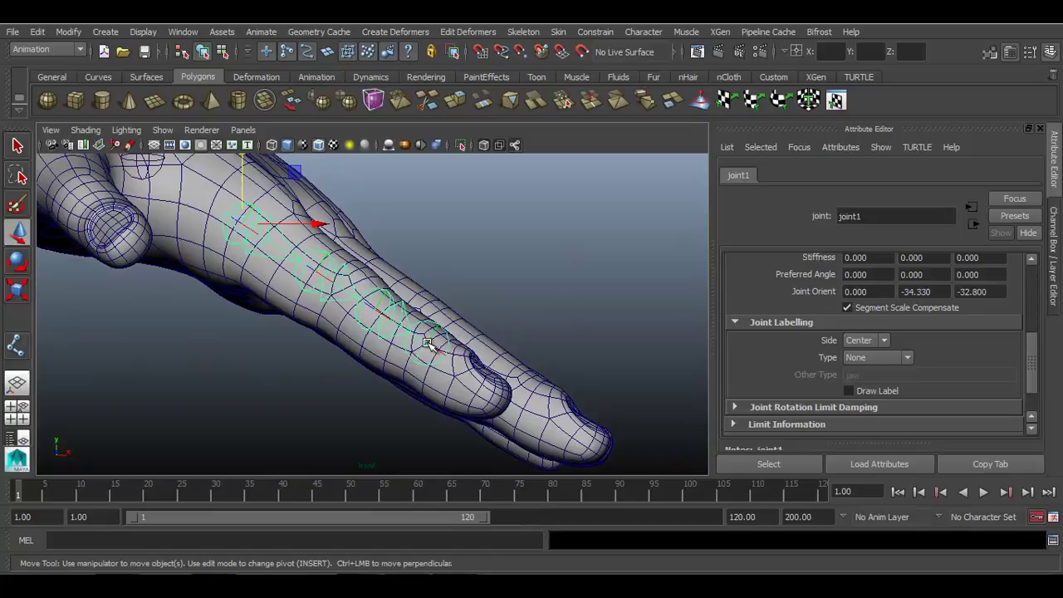
Reposition the chain's end joint at the index fingertip in the front view, at about 6.652, 9.491, 1.424
click(428, 344)
key(Insert)
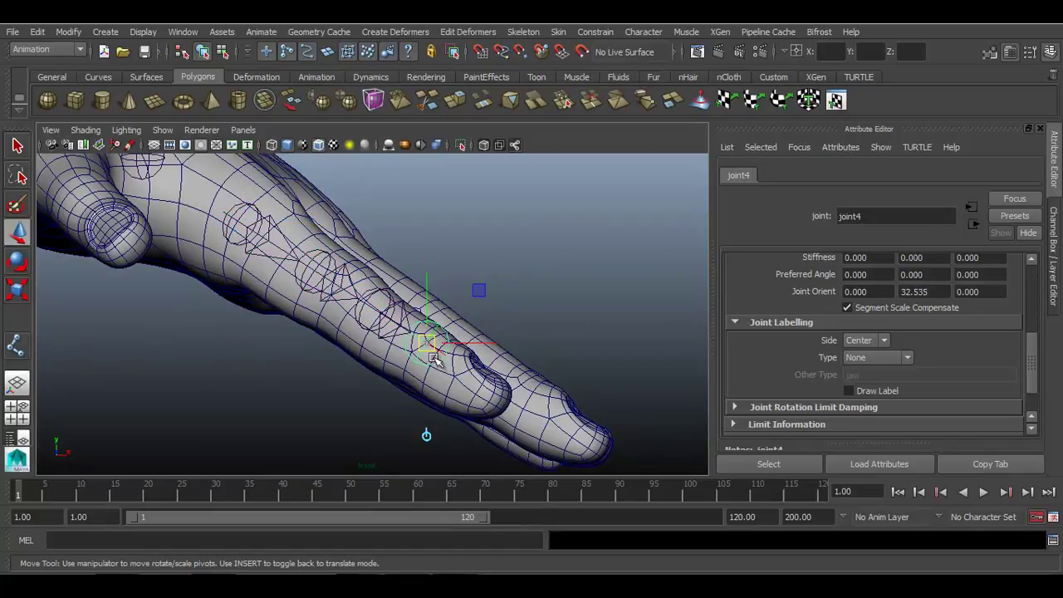
drag(475, 344, 558, 362)
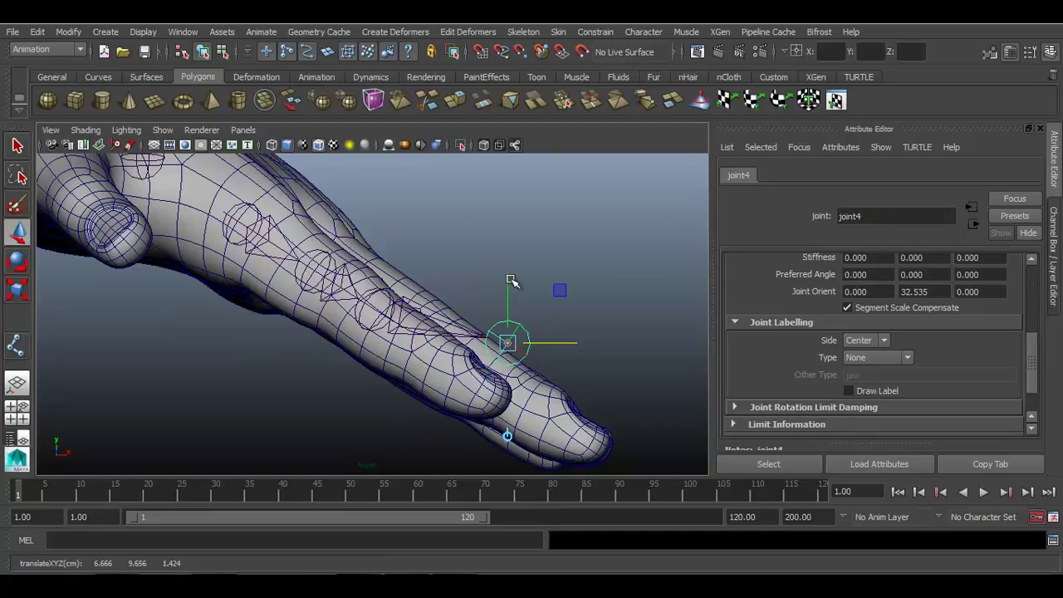
click(513, 321)
click(516, 326)
drag(508, 281, 491, 352)
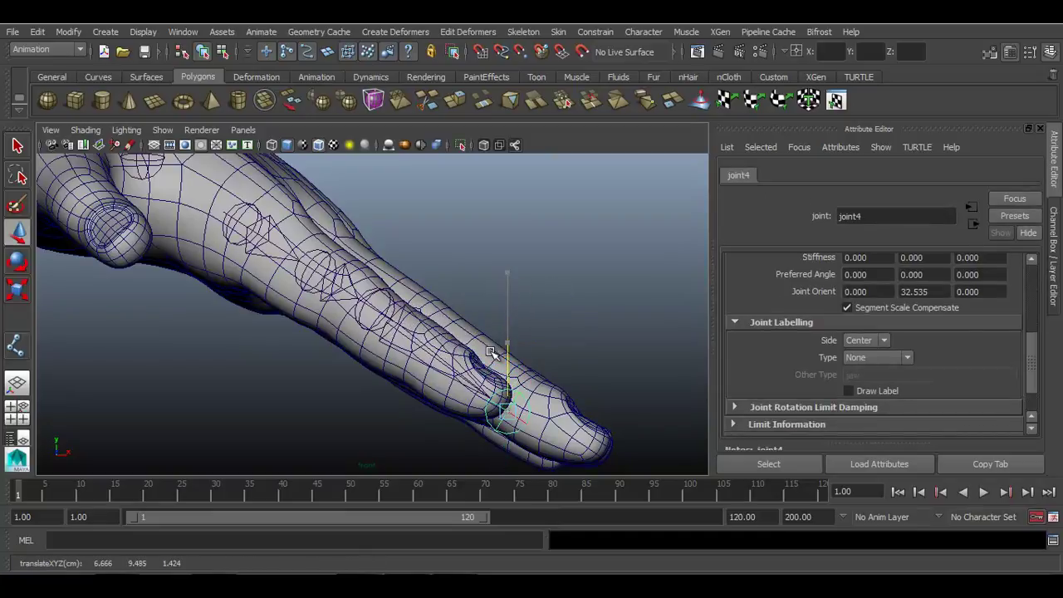
drag(549, 411, 504, 413)
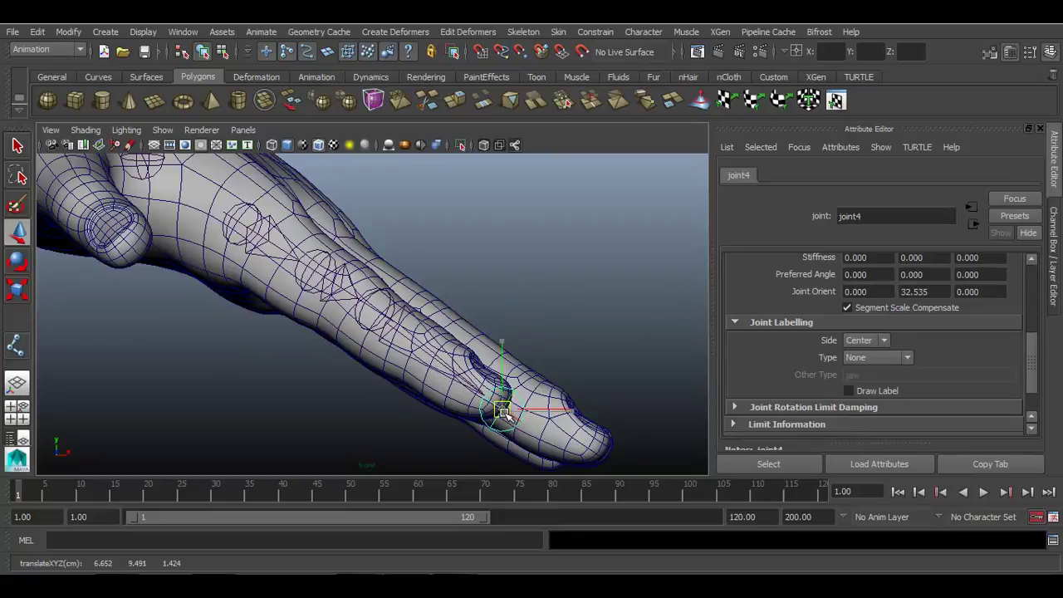
Select the third index finger joint and reposition it inside the finger in perspective without moving the fingertip joint
click(371, 301)
key(space)
drag(371, 301, 371, 251)
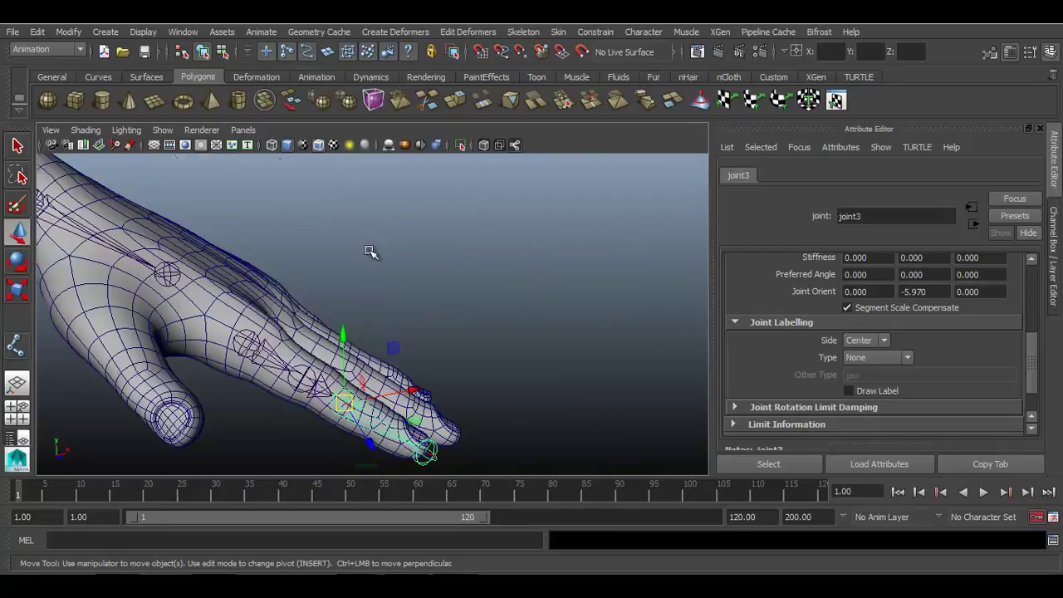
alt+drag(430, 389, 369, 301)
key(Insert)
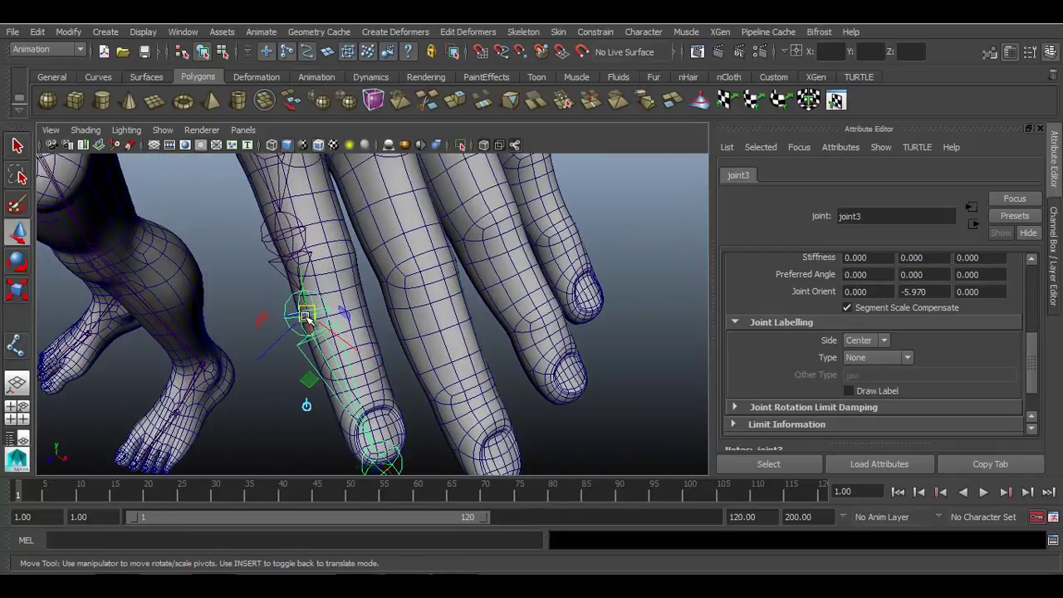
drag(306, 315, 446, 361)
key(Insert)
alt+middle_drag(446, 360, 456, 278)
alt+drag(387, 391, 321, 301)
key(Insert)
key(Insert)
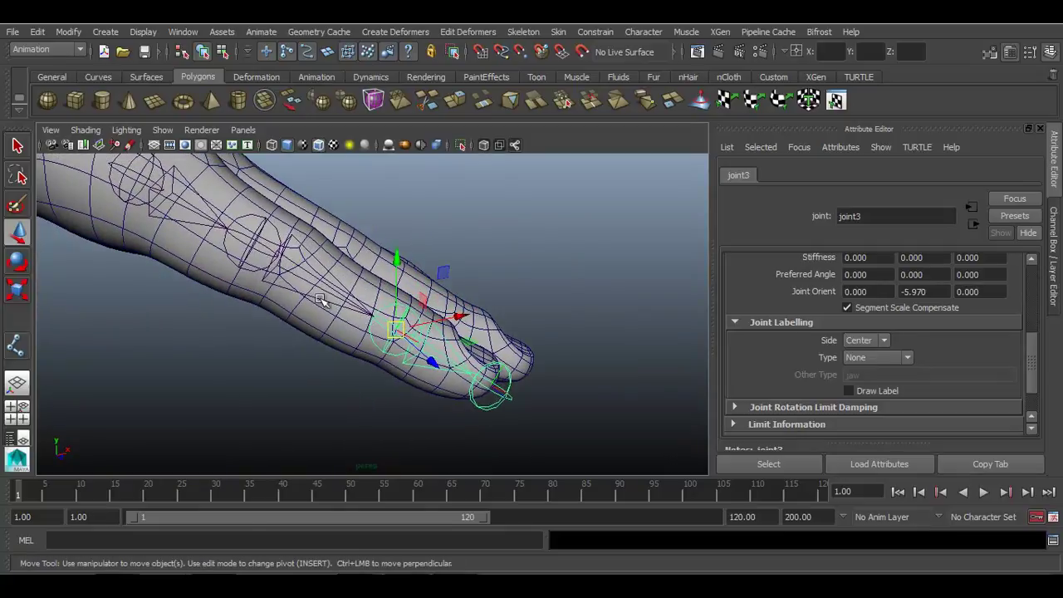
Select the second index finger joint and reposition it inside the finger without moving its child joints
click(254, 235)
key(Insert)
drag(253, 242, 290, 260)
key(Insert)
alt+drag(404, 285, 236, 296)
key(Insert)
drag(428, 232, 486, 232)
key(Insert)
Reposition the selected index finger joint in the front view so it follows the finger's slope
alt+drag(505, 302, 358, 369)
click(317, 336)
key(Insert)
click(336, 328)
key(space)
drag(357, 369, 356, 406)
alt+middle_drag(338, 343, 341, 350)
alt+right_drag(341, 351, 379, 313)
key(Insert)
drag(362, 283, 401, 240)
key(space)
Centre the index chain's root joint in the knuckle using side and perspective views, at about 6.005, 9.973, 1.072
alt+drag(408, 308, 428, 319)
click(210, 274)
key(space)
drag(210, 271, 256, 270)
mouse_move(324, 301)
alt+mouse_down()
mouse_move(304, 256)
mouse_move(306, 291)
alt+mouse_up()
key(space)
alt+middle_drag(320, 305, 329, 385)
key(Insert)
alt+drag(226, 220, 294, 251)
drag(344, 206, 354, 202)
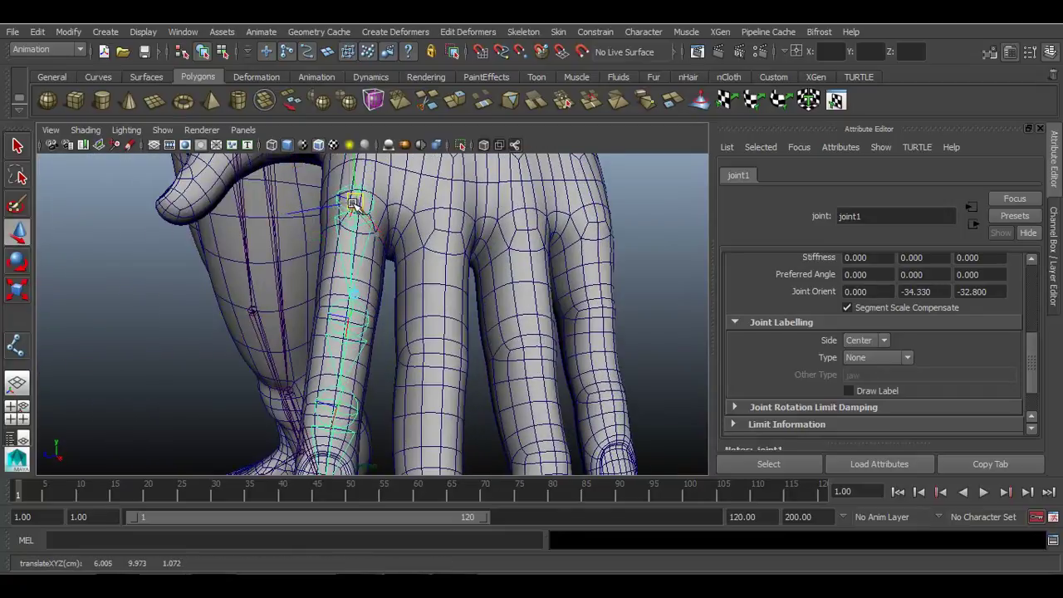
Centre the second and third index finger joints within the finger in perspective, and clear the selection
click(351, 319)
drag(351, 319, 348, 320)
alt+drag(401, 360, 342, 335)
click(355, 339)
click(332, 435)
drag(323, 441, 326, 440)
scroll(213, 380, down, 3)
click(182, 372)
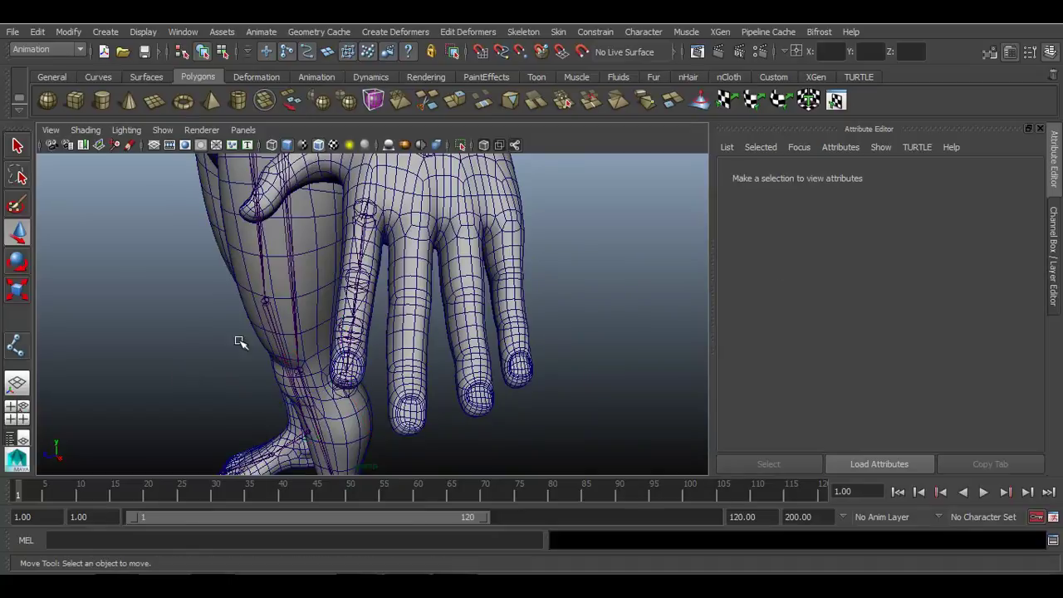
Examine the index finger chain from several angles to check that its joints sit inside the mesh
alt+drag(239, 340, 463, 302)
alt+drag(408, 350, 403, 349)
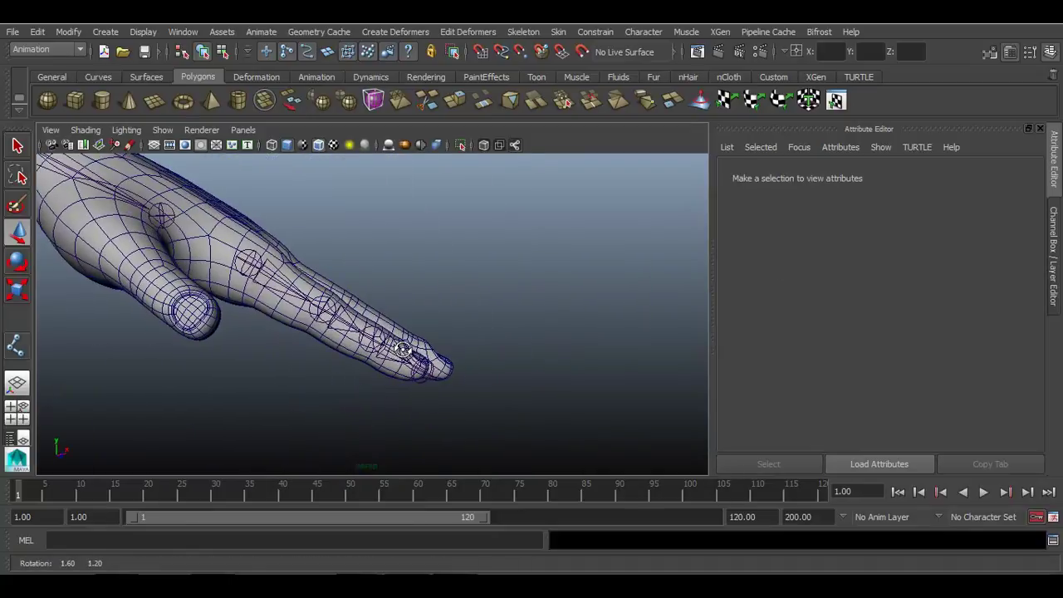
click(247, 262)
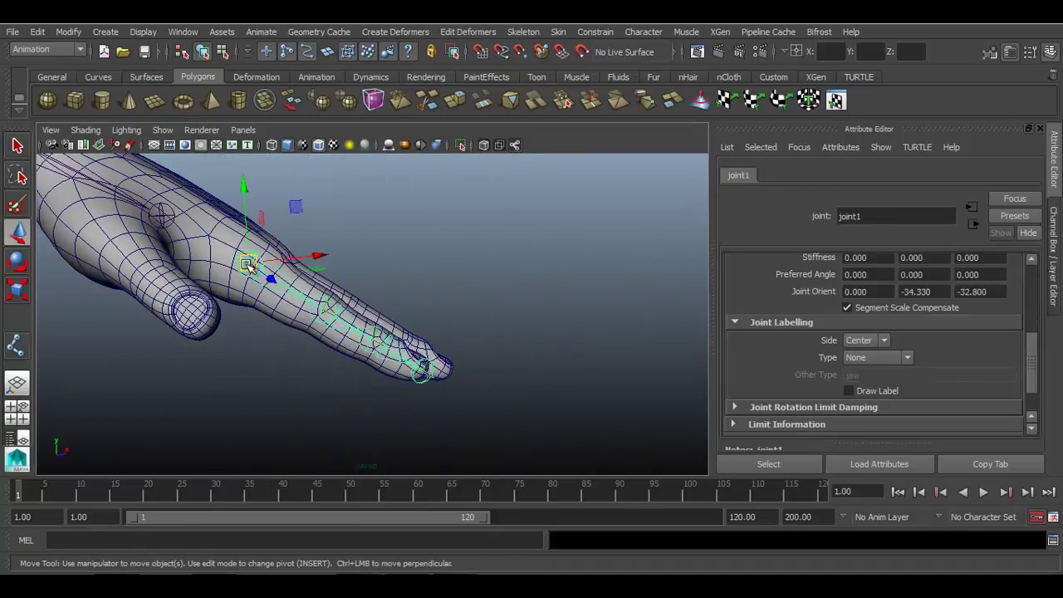
scroll(300, 339, up, 3)
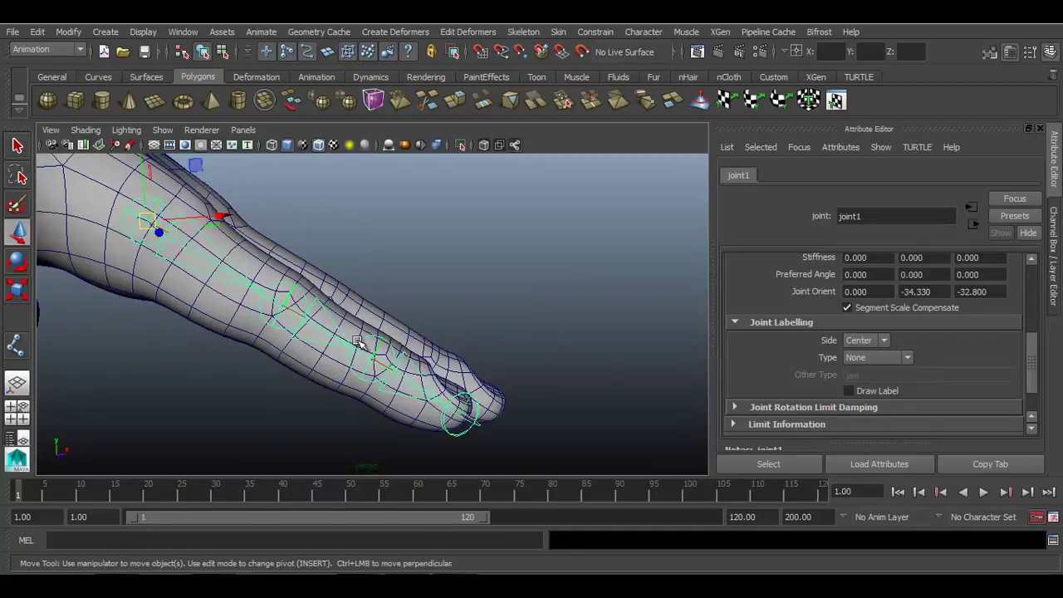
alt+drag(449, 321, 398, 324)
scroll(289, 314, down, 2)
alt+middle_drag(258, 317, 247, 319)
alt+drag(246, 318, 278, 348)
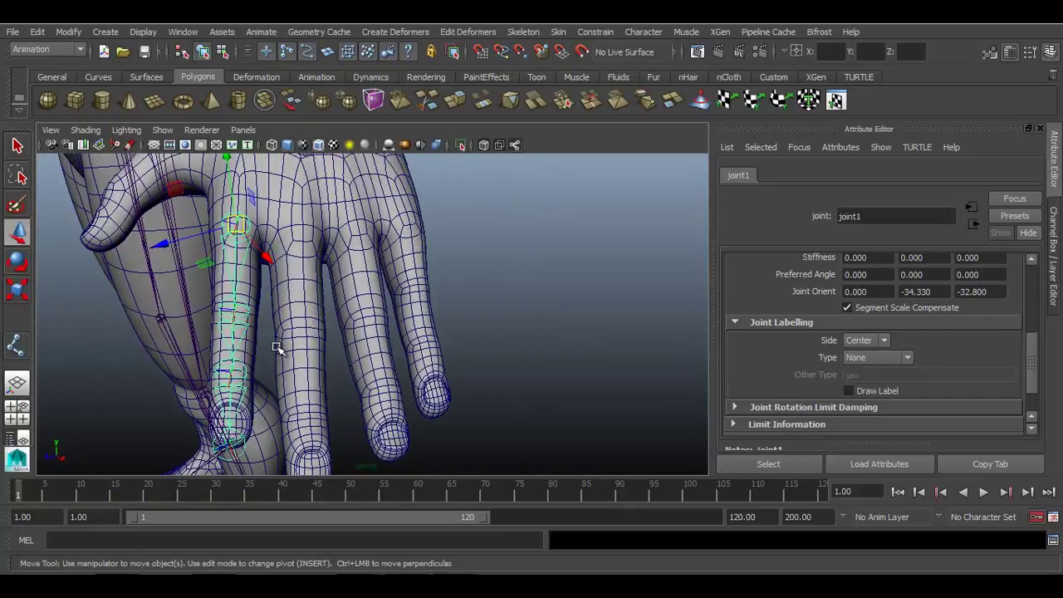
Duplicate the index finger joint chain and move the copy into the middle finger, with its root at the knuckle
click(247, 214)
alt+drag(247, 214, 226, 304)
key(Insert)
key(Insert)
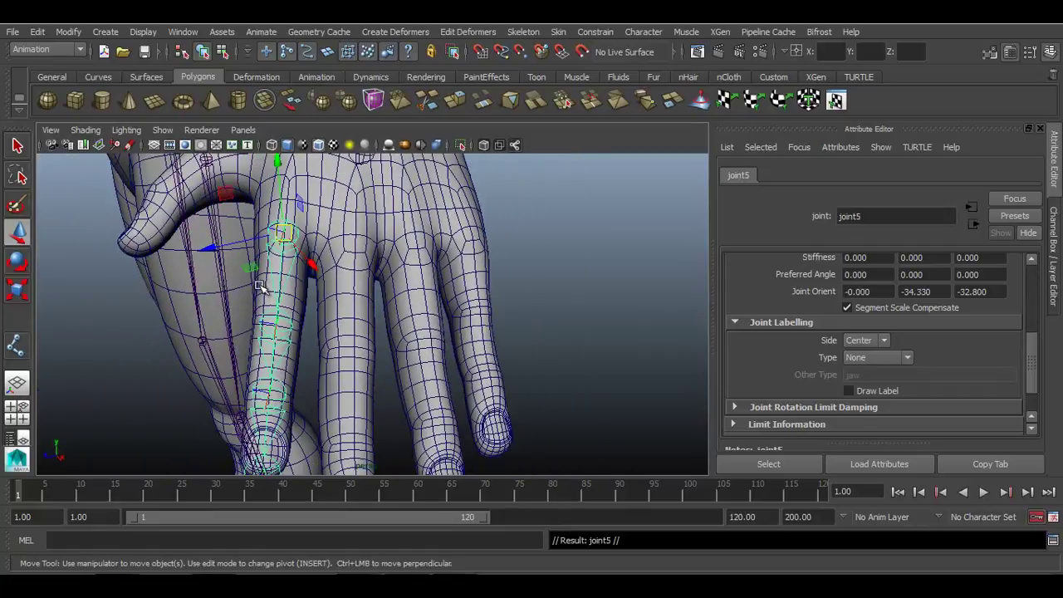
drag(289, 238, 285, 280)
alt+right_drag(285, 279, 456, 239)
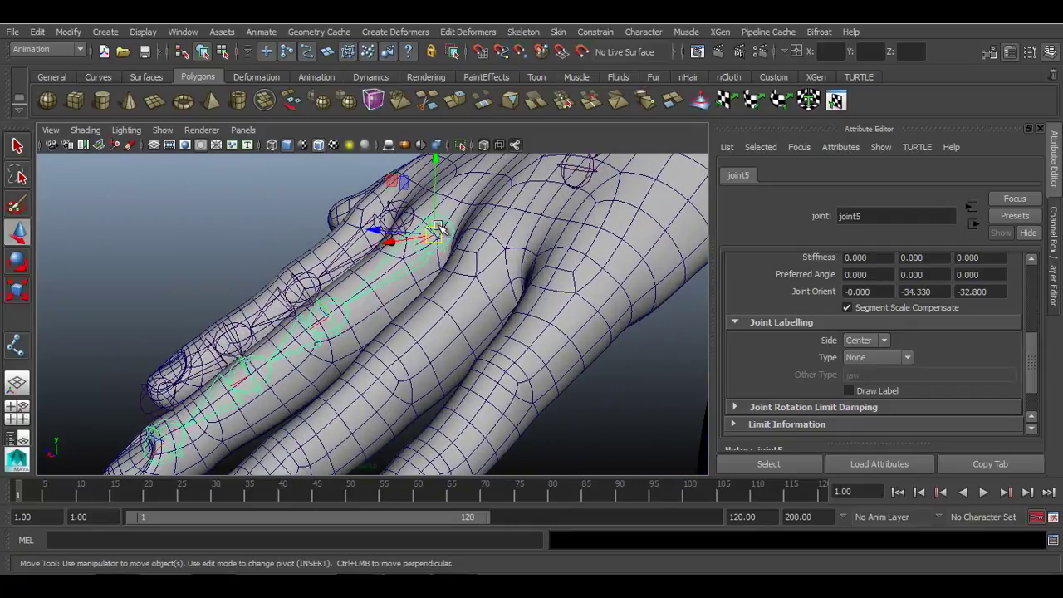
alt+drag(429, 230, 310, 377)
Move the middle finger's end joint to the fingertip, at about 6.886, 9.376, 1.228, and reposition the third joint inside the finger
click(455, 371)
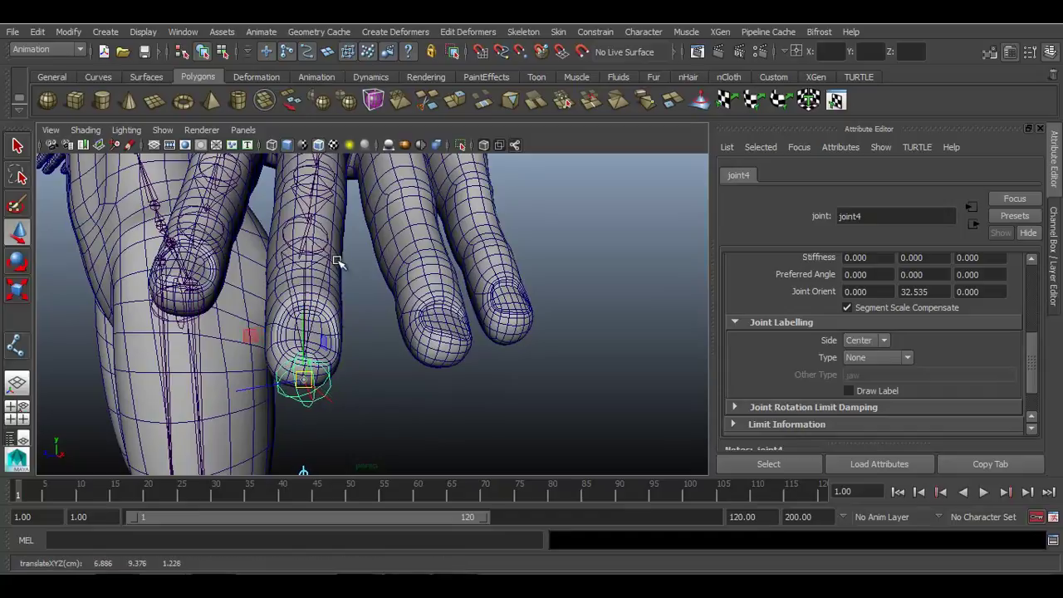
click(309, 226)
alt+drag(304, 274, 391, 317)
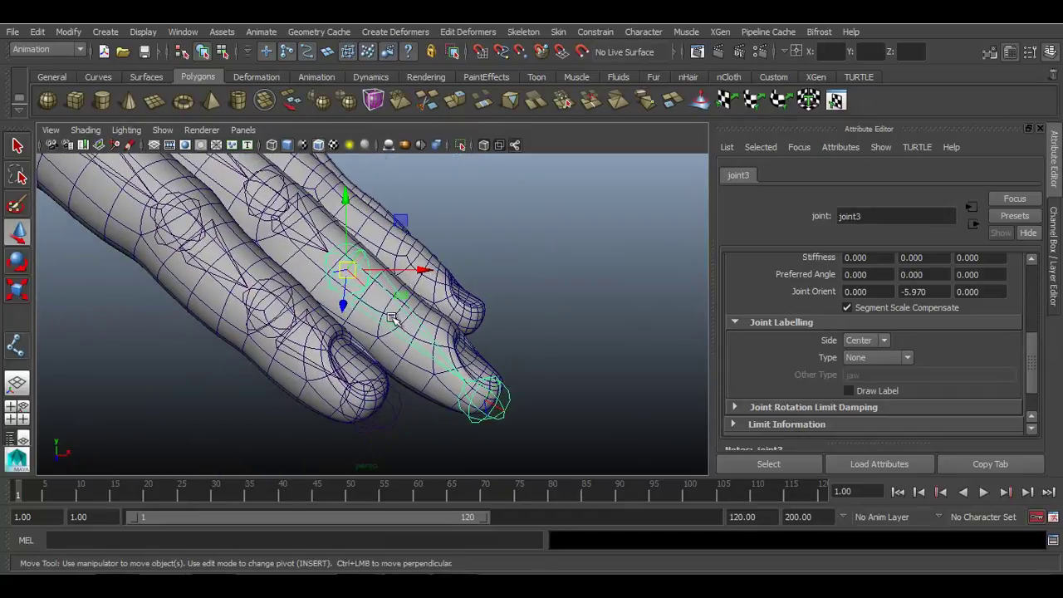
drag(348, 270, 316, 249)
Reposition the middle finger's second joint inside the finger and check the end joint's alignment at the fingertip
click(261, 182)
drag(260, 180, 268, 205)
alt+drag(270, 206, 232, 221)
drag(311, 191, 317, 193)
click(295, 378)
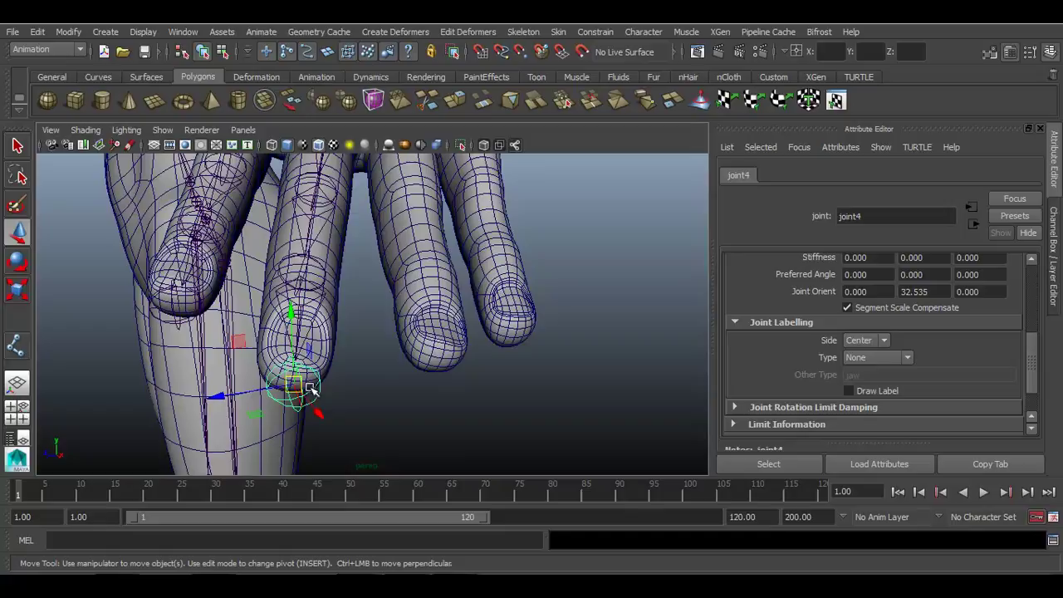
alt+drag(368, 301, 313, 313)
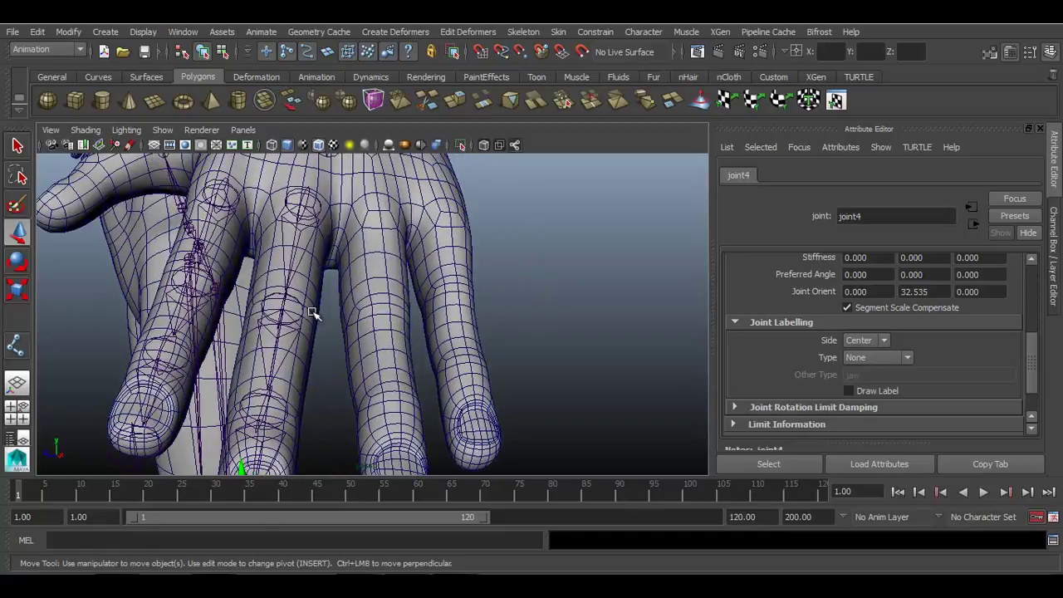
Reposition the middle finger's root joint at the knuckle, at about 6.143, 9.947, 0.847
click(303, 207)
alt+drag(399, 257, 383, 377)
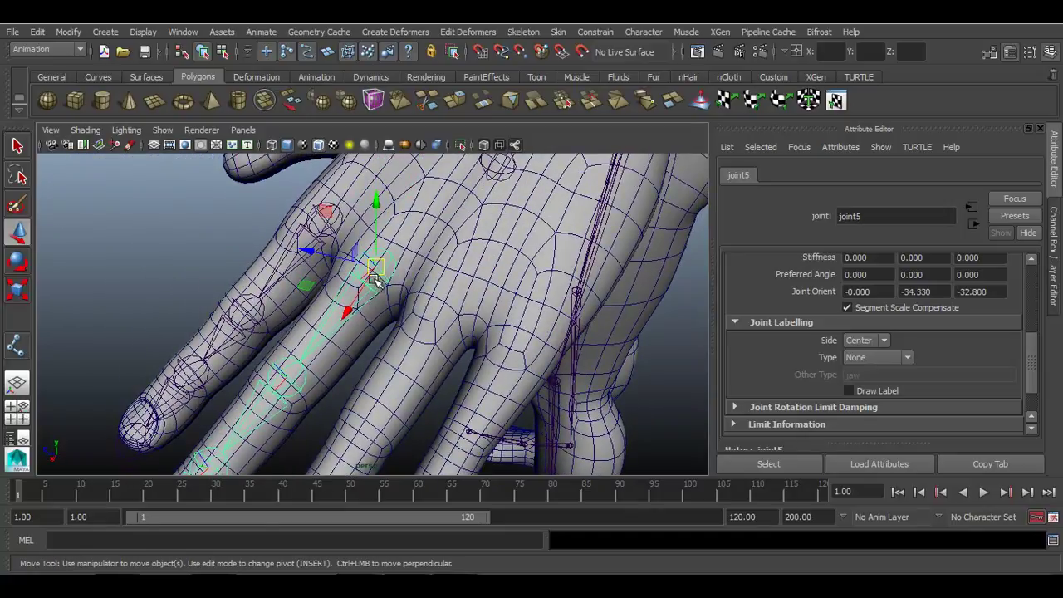
alt+drag(376, 278, 291, 366)
scroll(304, 309, down, 4)
drag(340, 289, 345, 284)
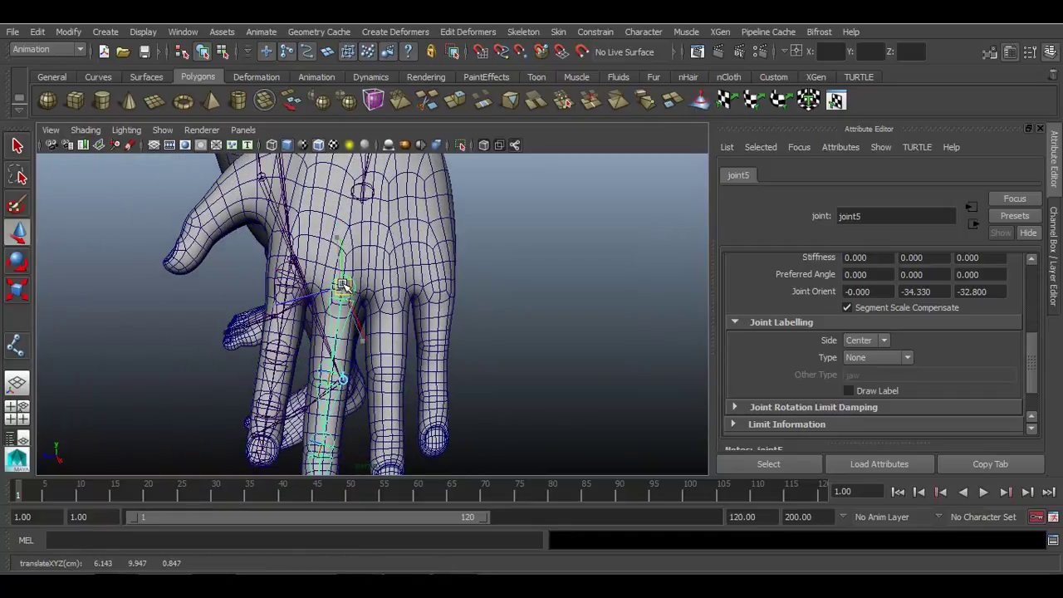
Fine-tune the remaining middle finger joints so they run along the centre of the finger
alt+drag(353, 389, 299, 392)
click(304, 345)
alt+drag(303, 345, 378, 404)
alt+drag(312, 462, 341, 326)
click(272, 350)
drag(273, 350, 281, 354)
alt+drag(238, 437, 353, 452)
click(347, 451)
click(413, 436)
alt+right_drag(414, 436, 416, 394)
alt+drag(415, 393, 326, 377)
alt+right_drag(325, 377, 365, 408)
Duplicate the index finger joint chain and move the copy's root to the ring finger knuckle, at about 6.204, 9.950, 0.647
click(222, 199)
alt+middle_drag(256, 223, 335, 290)
alt+right_drag(335, 290, 343, 295)
click(231, 252)
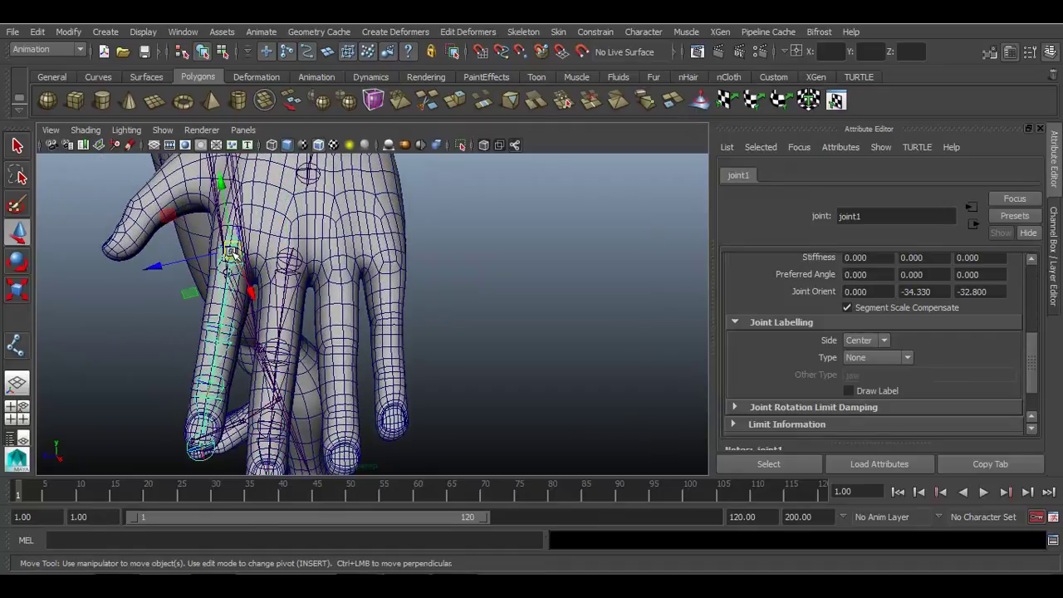
alt+drag(239, 255, 272, 299)
key(ctrl+d)
drag(227, 238, 332, 243)
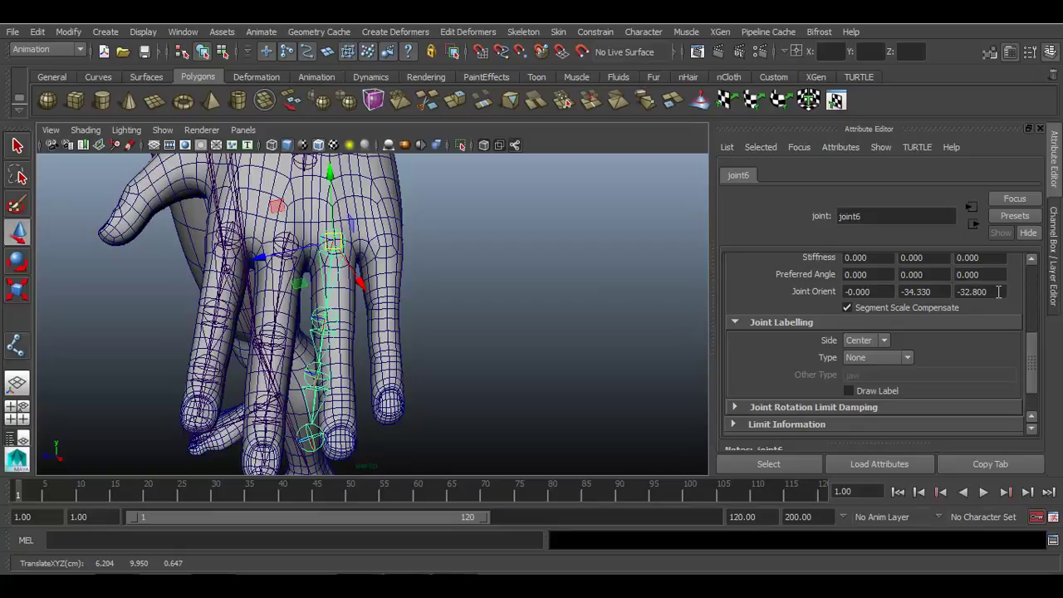
Set the ring chain root's Joint Orient Y to -25.930 and reposition it inside the knuckle, at about 6.187, 9.923, 0.620
key(ctrl+z)
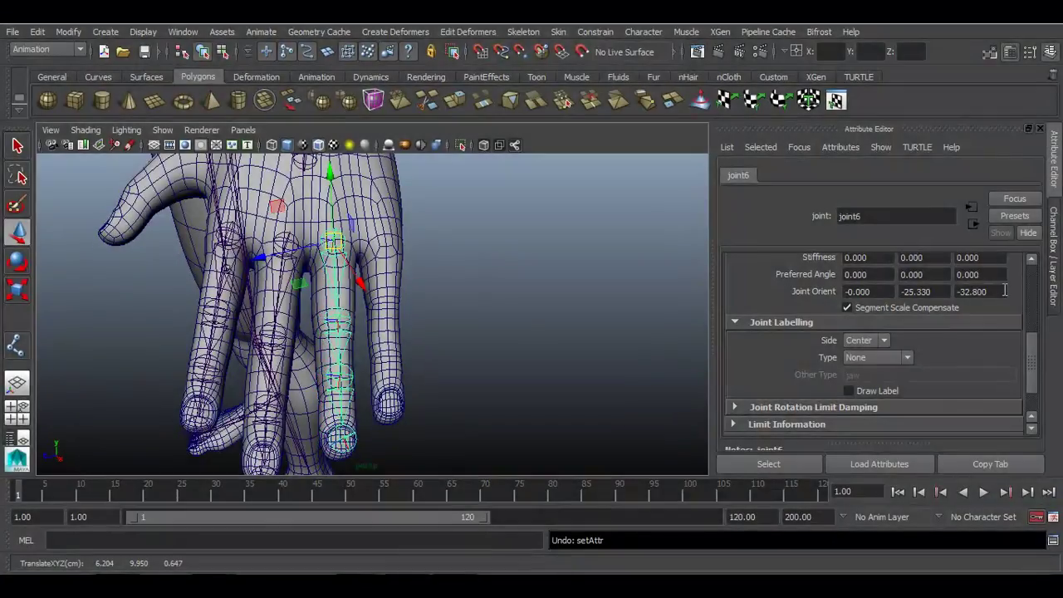
alt+drag(546, 351, 428, 305)
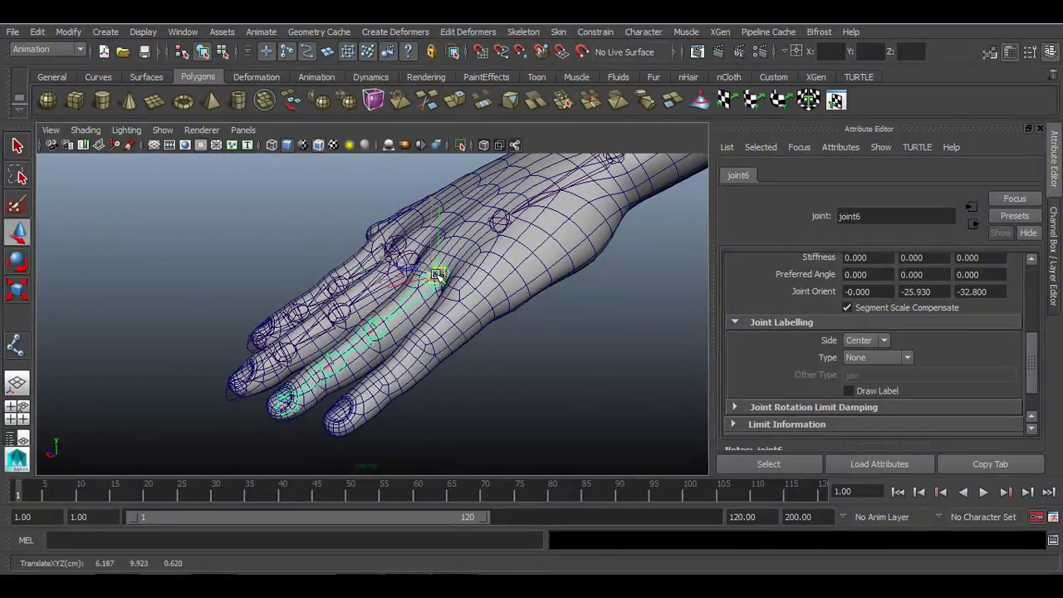
alt+drag(430, 268, 352, 322)
alt+drag(332, 271, 316, 372)
alt+right_drag(316, 372, 368, 422)
alt+middle_drag(368, 422, 380, 388)
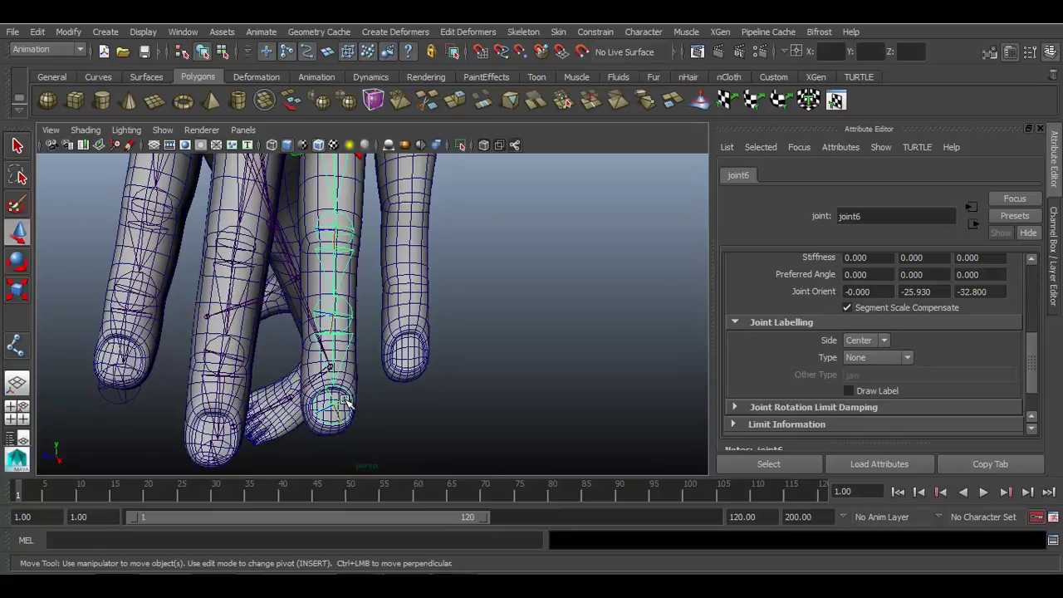
Move the ring finger's end joint to the fingertip, at about 6.892, 9.376, 0.884
click(348, 403)
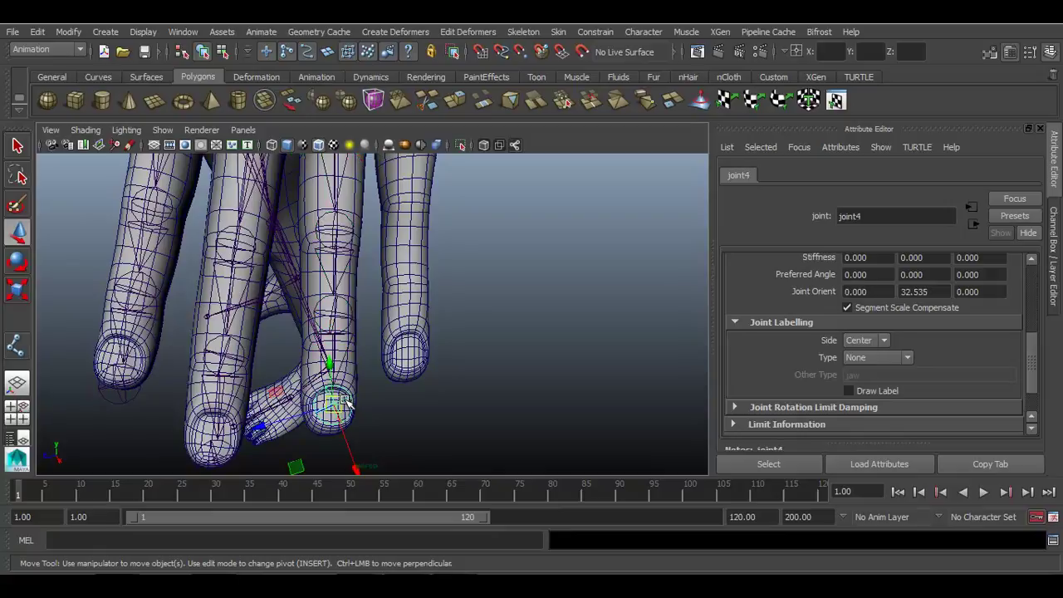
drag(333, 403, 335, 425)
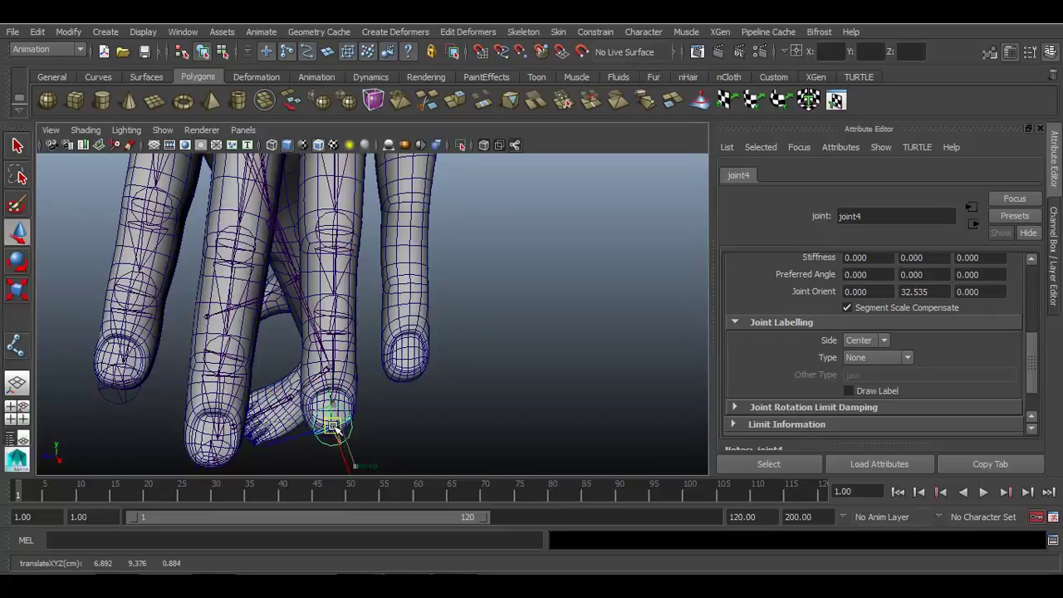
alt+drag(388, 451, 257, 374)
drag(295, 433, 293, 430)
Reposition the ring finger's third joint inside the finger without moving the fingertip joint
click(387, 359)
alt+drag(387, 362, 581, 404)
key(Insert)
drag(320, 359, 323, 376)
alt+drag(446, 382, 240, 337)
drag(330, 357, 331, 346)
Check the ring finger's second joint and adjust its third joint to about 6.668, 9.531, 0.801
click(330, 253)
alt+drag(443, 299, 247, 294)
alt+drag(498, 299, 415, 309)
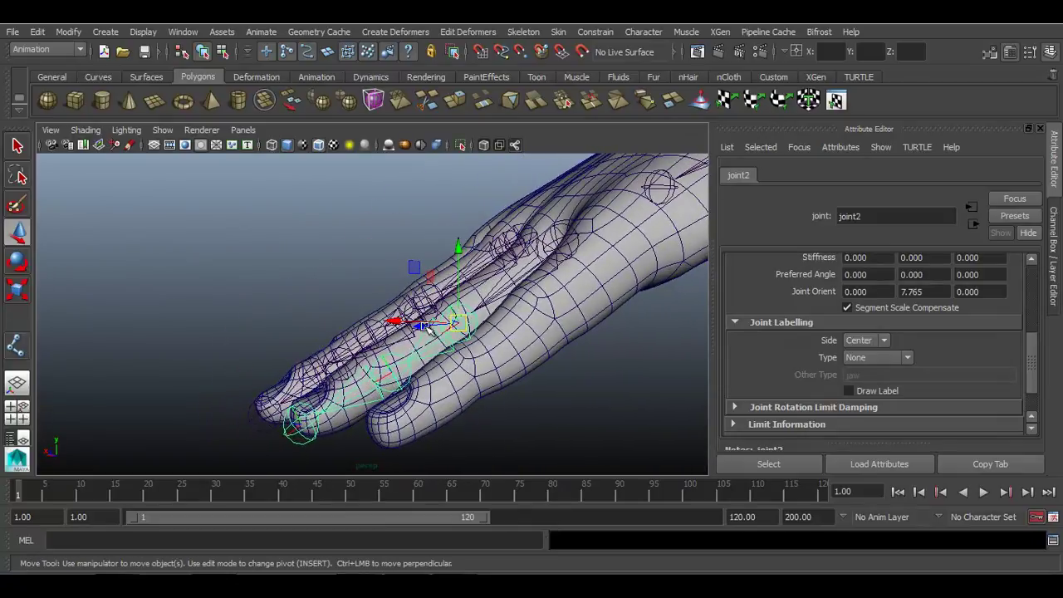
click(397, 372)
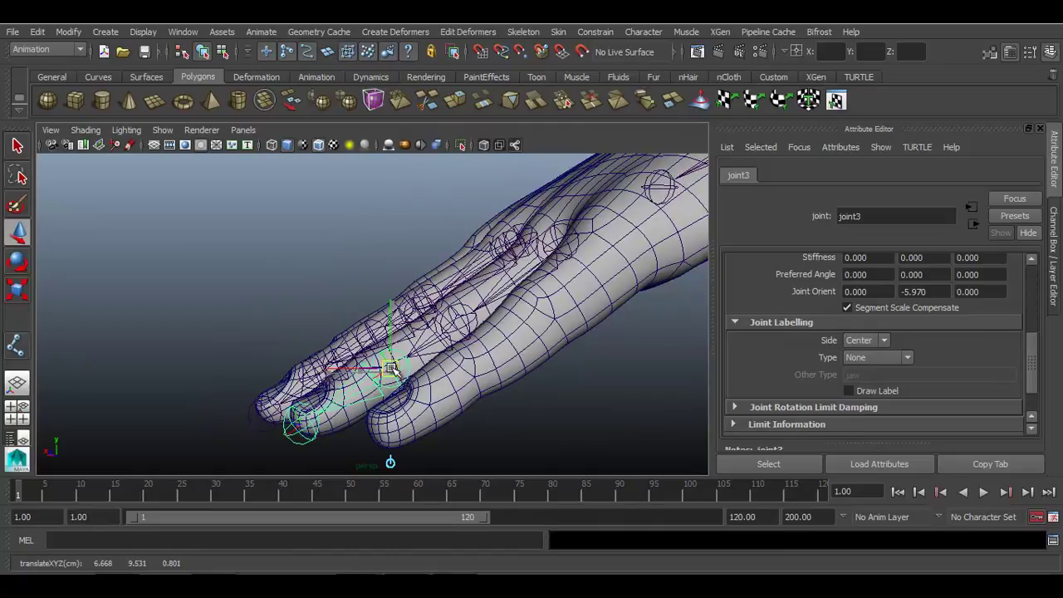
alt+drag(391, 368, 382, 303)
Duplicate the ring finger joint chain and move the copy into the little finger, with its root at the knuckle
click(288, 341)
click(396, 218)
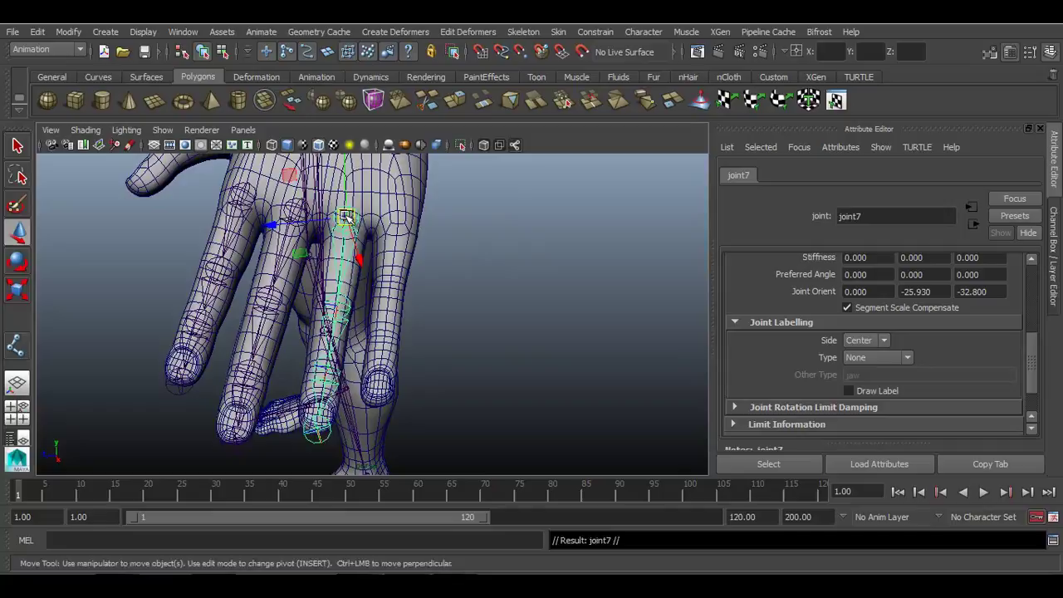
drag(346, 219, 396, 217)
alt+drag(484, 288, 519, 296)
alt+drag(412, 346, 457, 390)
Reposition the little finger's second joint inside the finger
click(426, 337)
alt+right_drag(457, 390, 496, 416)
drag(445, 336, 465, 322)
alt+drag(417, 354, 522, 349)
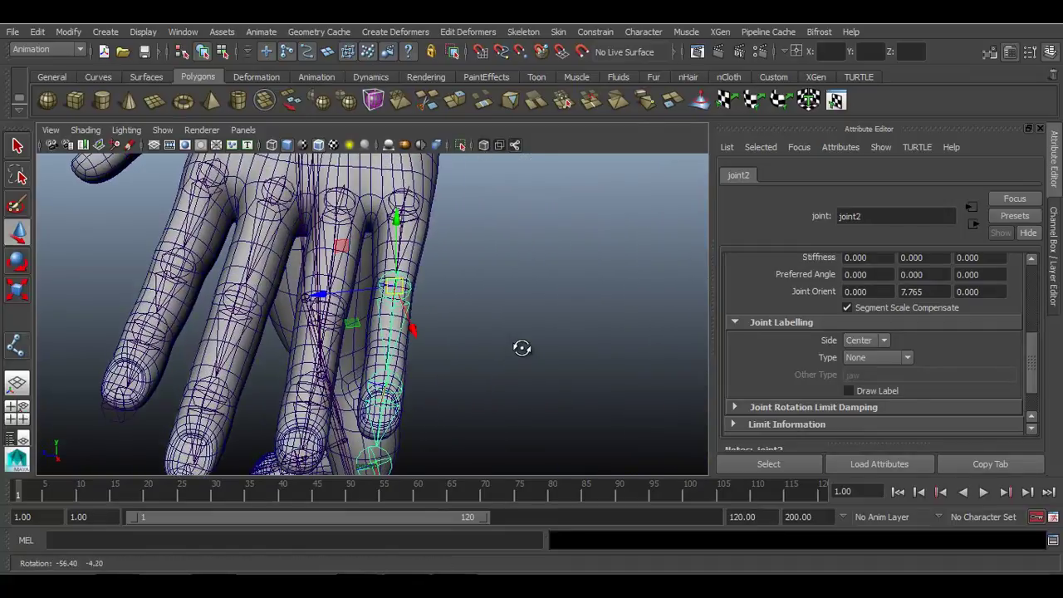
alt+drag(429, 333, 783, 485)
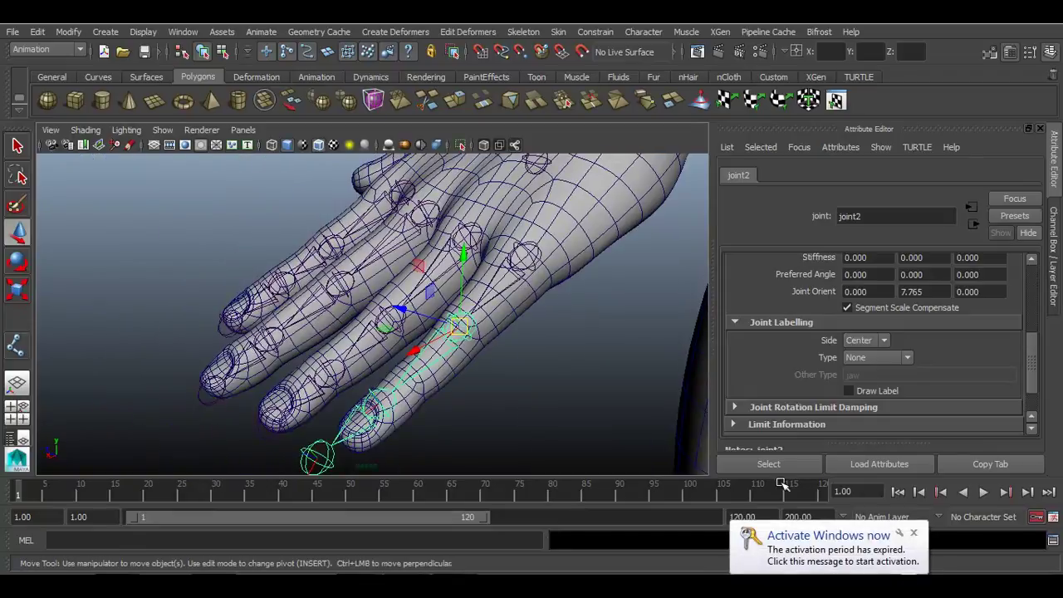
Dismiss the Windows activation notice and move the little finger's third joint back into the finger, at about 6.613, 9.535, 0.554
click(917, 534)
alt+drag(678, 441, 510, 403)
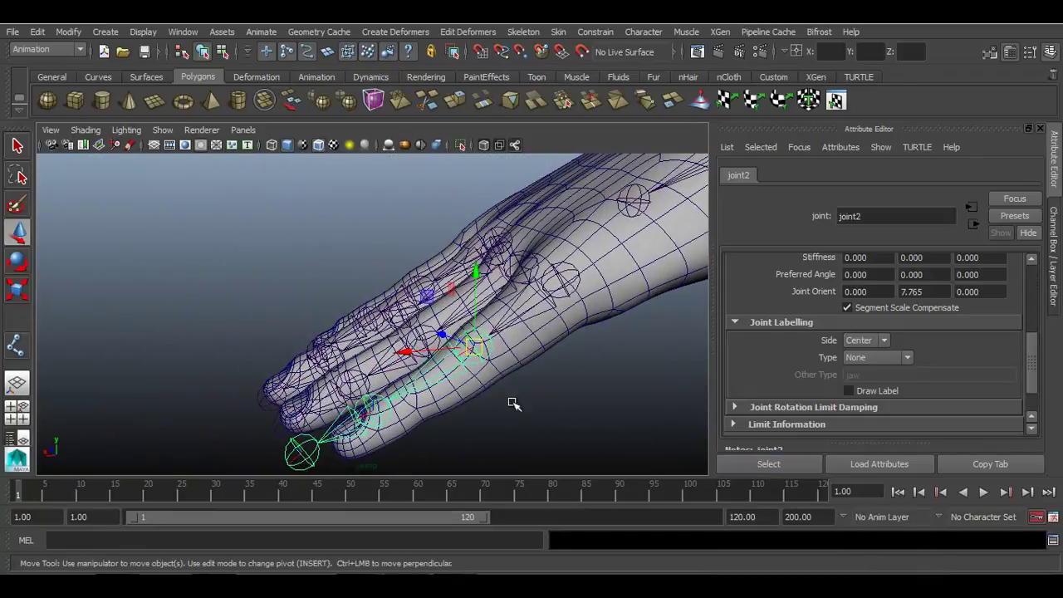
click(376, 409)
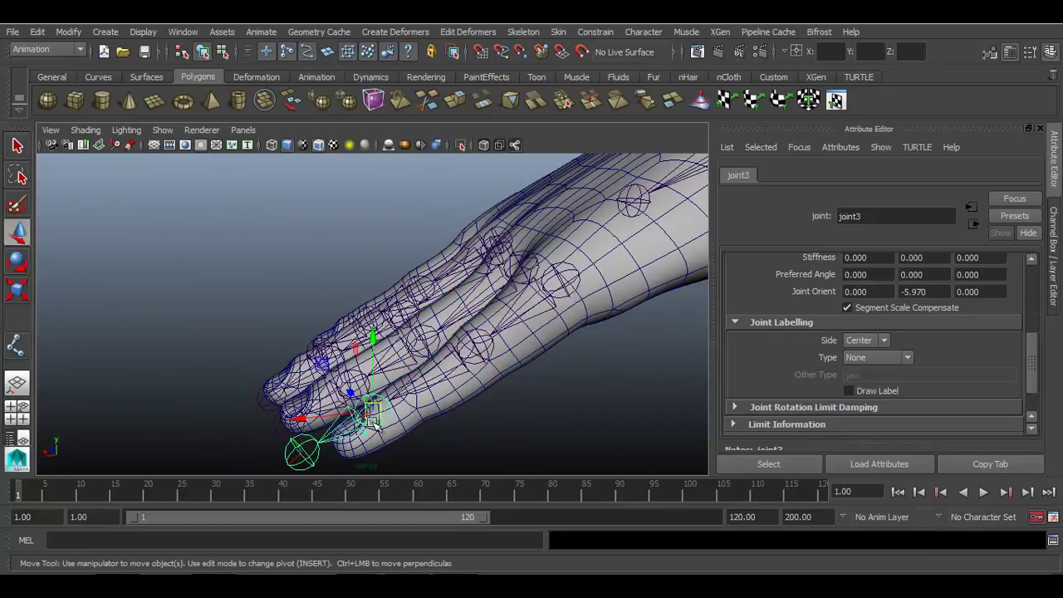
drag(384, 406, 407, 396)
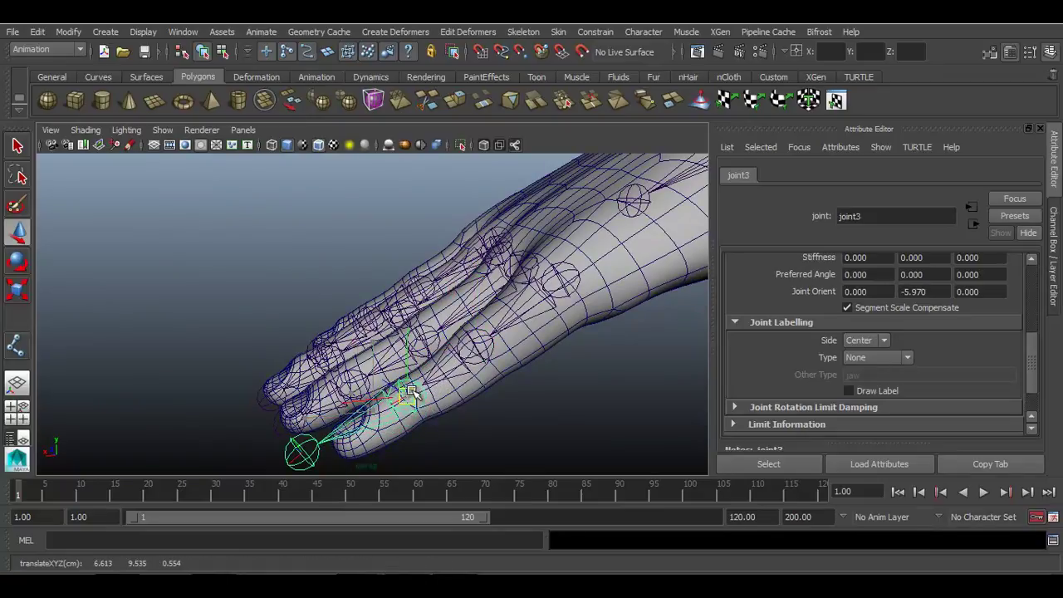
Move the little finger's end joint to the fingertip
click(300, 445)
drag(303, 451, 344, 442)
alt+drag(357, 436, 434, 390)
Check the little finger's second and third joints from several angles and clear the selection
click(432, 323)
alt+drag(432, 322, 517, 399)
alt+right_drag(518, 399, 357, 333)
click(424, 365)
alt+drag(380, 389, 315, 344)
Turn off wireframe on shaded and examine the four finger chains in the hand
click(319, 144)
mouse_move(520, 290)
alt+mouse_down()
mouse_move(374, 284)
mouse_move(632, 321)
mouse_move(674, 316)
mouse_move(302, 351)
mouse_move(378, 356)
mouse_move(330, 368)
alt+mouse_up()
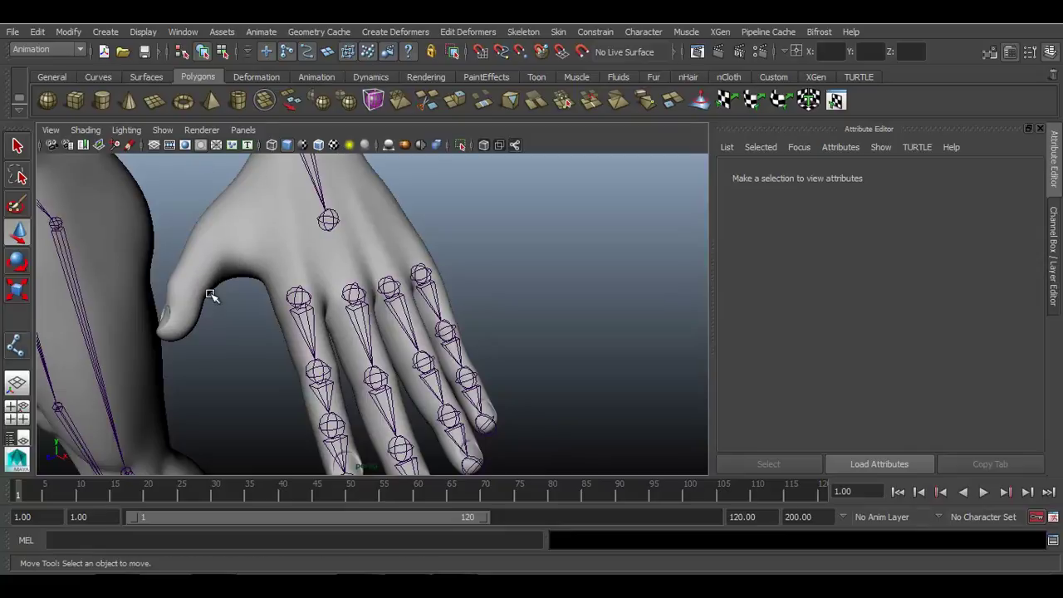
alt+drag(270, 275, 274, 246)
Start the Joint Tool, switch to the top view and place the first thumb joint at the thumb's base in the palm
click(15, 345)
alt+drag(270, 353, 228, 358)
alt+middle_drag(309, 214, 325, 264)
key(space)
drag(325, 265, 264, 264)
alt+middle_drag(359, 266, 503, 254)
drag(240, 255, 244, 263)
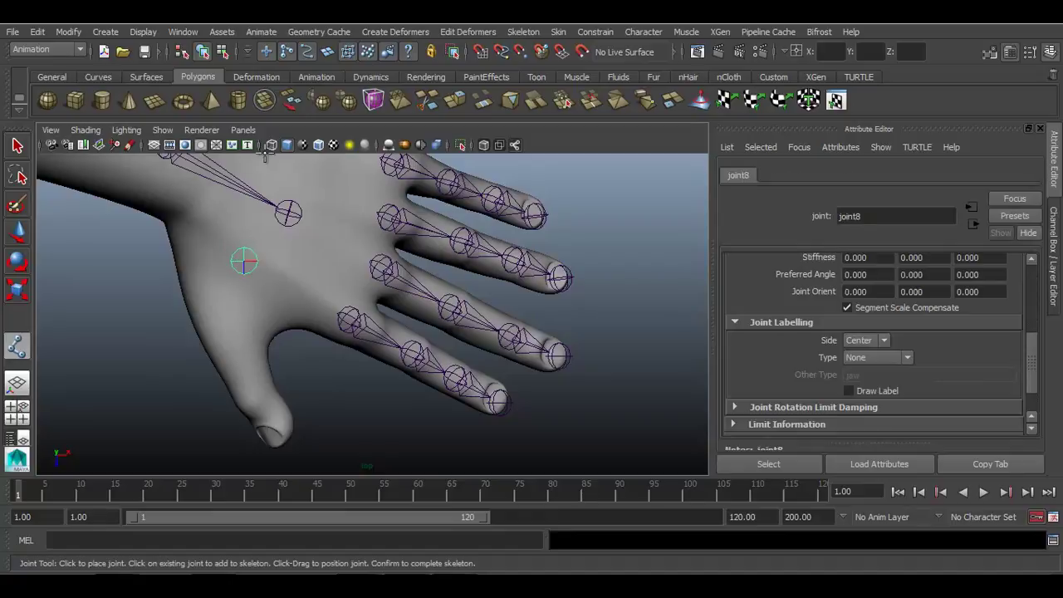
Turn on wireframe on shaded and place three more joints along the thumb to its tip, completing the chain
click(318, 145)
drag(251, 302, 235, 324)
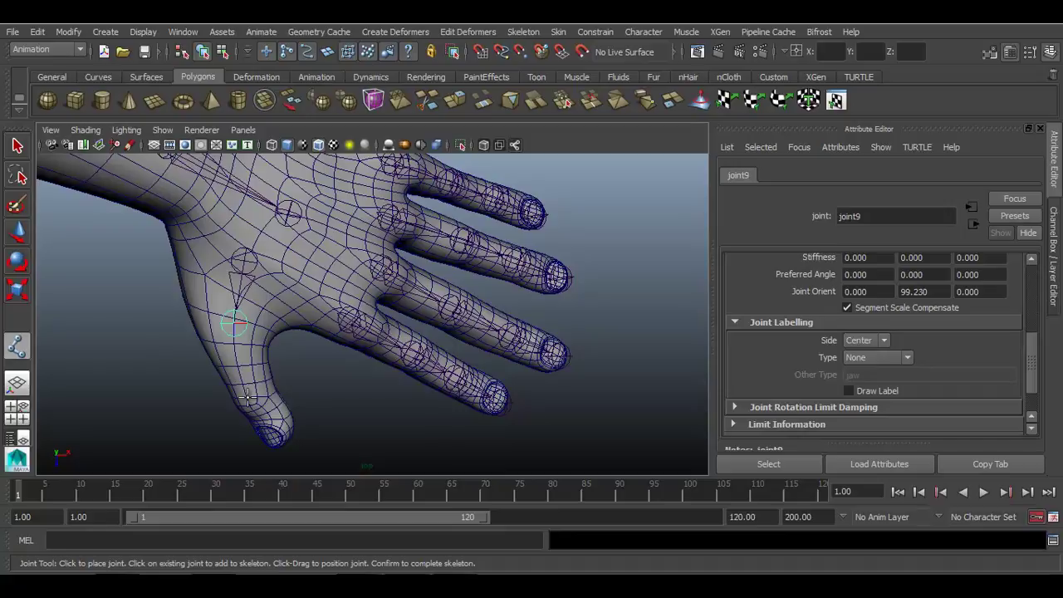
drag(245, 396, 245, 401)
drag(272, 435, 284, 441)
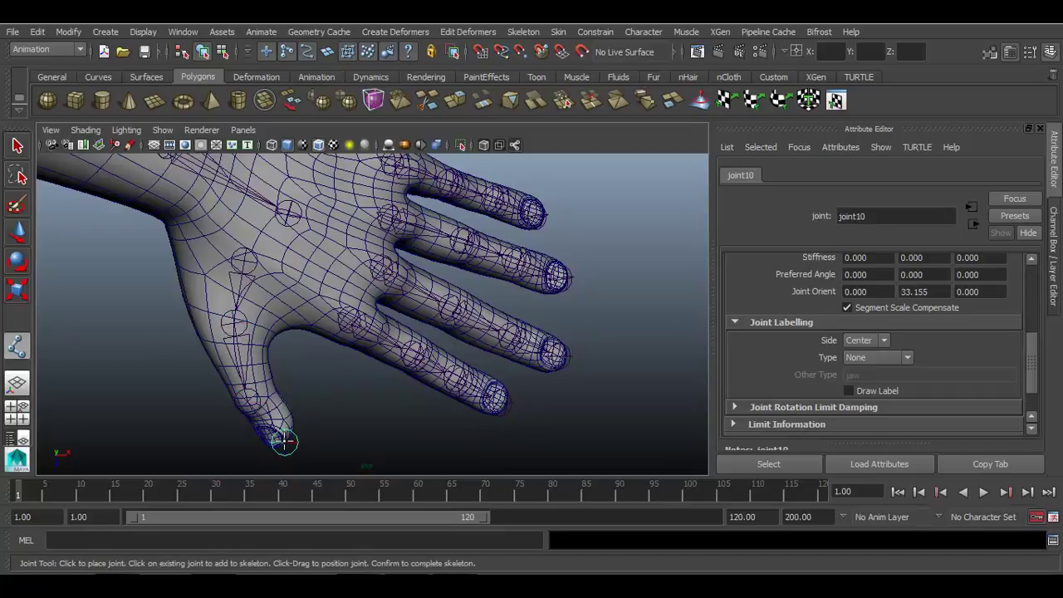
key(Return)
Reposition the thumb's third joint on its own in the top view, then select the thumb's second joint
key(w)
click(246, 395)
click(245, 402)
drag(247, 404, 249, 406)
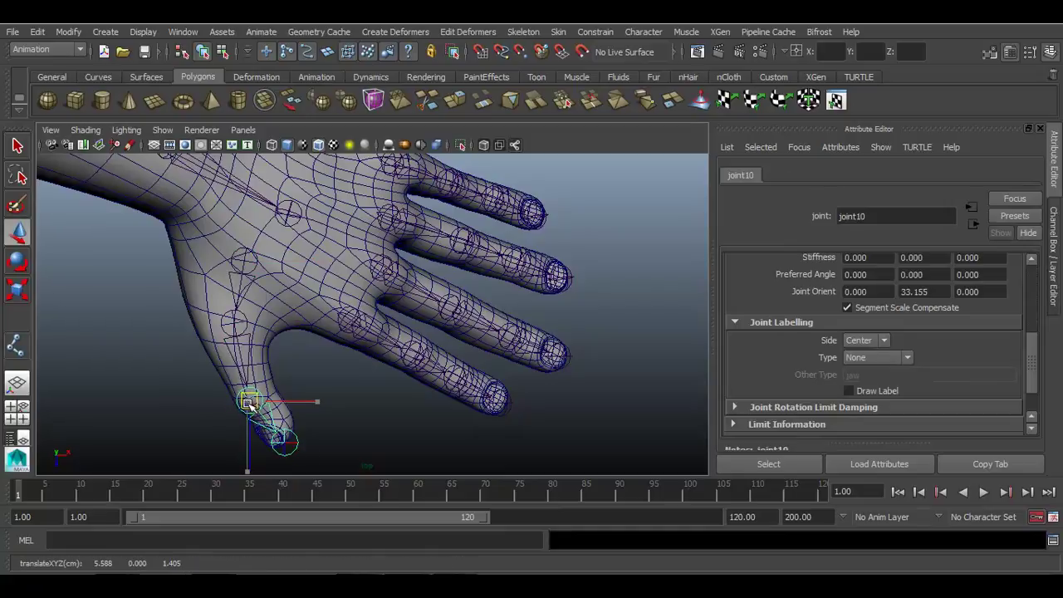
click(235, 319)
click(237, 322)
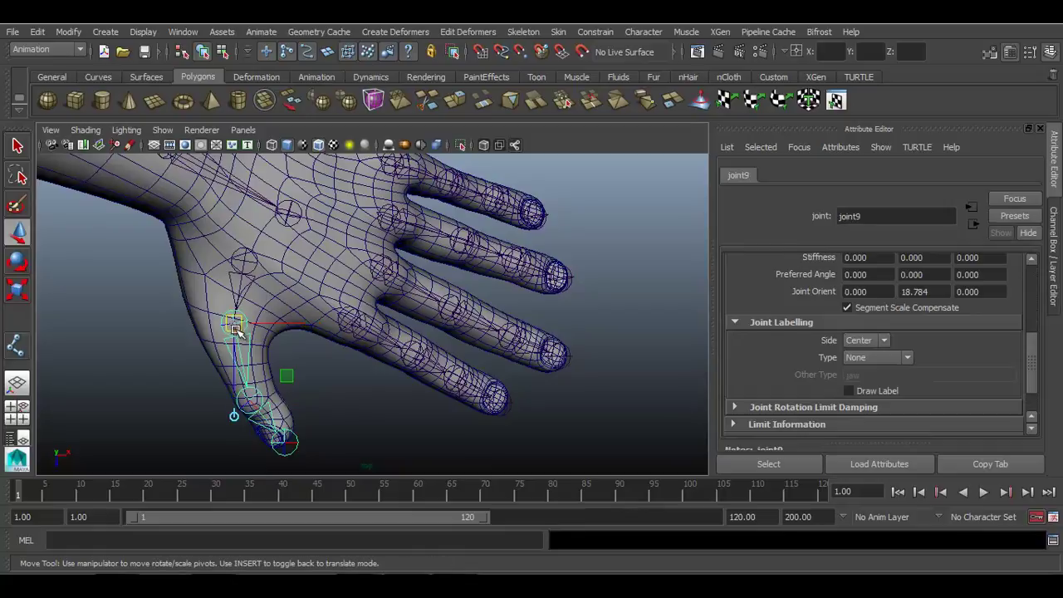
Switch to the perspective view, raise the whole thumb chain from the floor toward the left hand and frame it
key(space)
drag(253, 265, 253, 191)
alt+drag(308, 296, 412, 291)
click(468, 273)
scroll(439, 303, down, 6)
alt+middle_drag(438, 301, 438, 173)
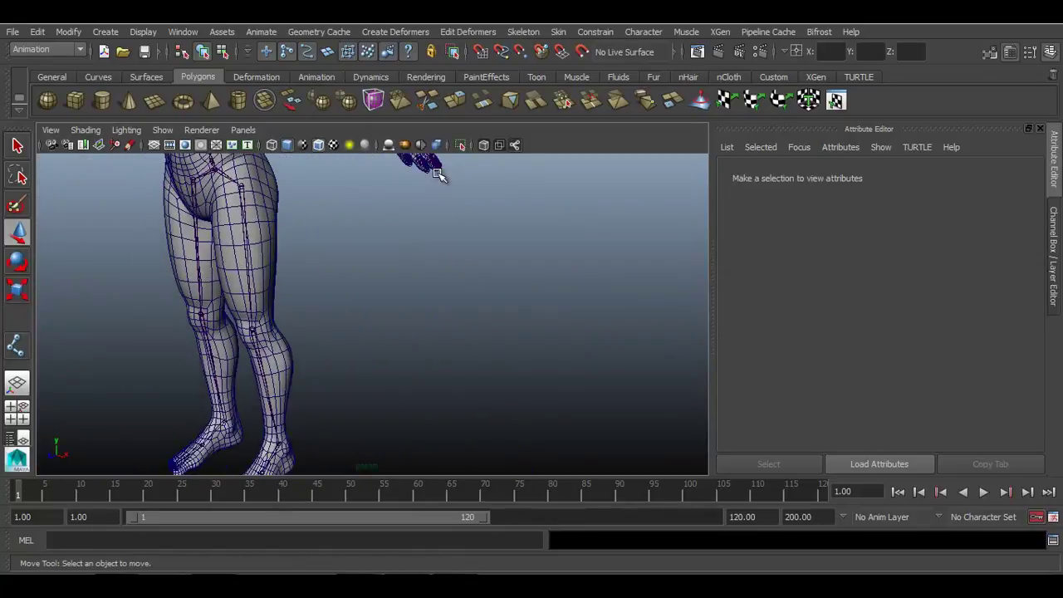
scroll(411, 332, down, 6)
click(376, 385)
drag(379, 325, 376, 183)
key(f)
Fine-tune the height of the whole thumb chain so its first joint sits at the thumb's base
alt+drag(461, 304, 436, 312)
alt+right_drag(436, 312, 531, 407)
drag(487, 208, 501, 327)
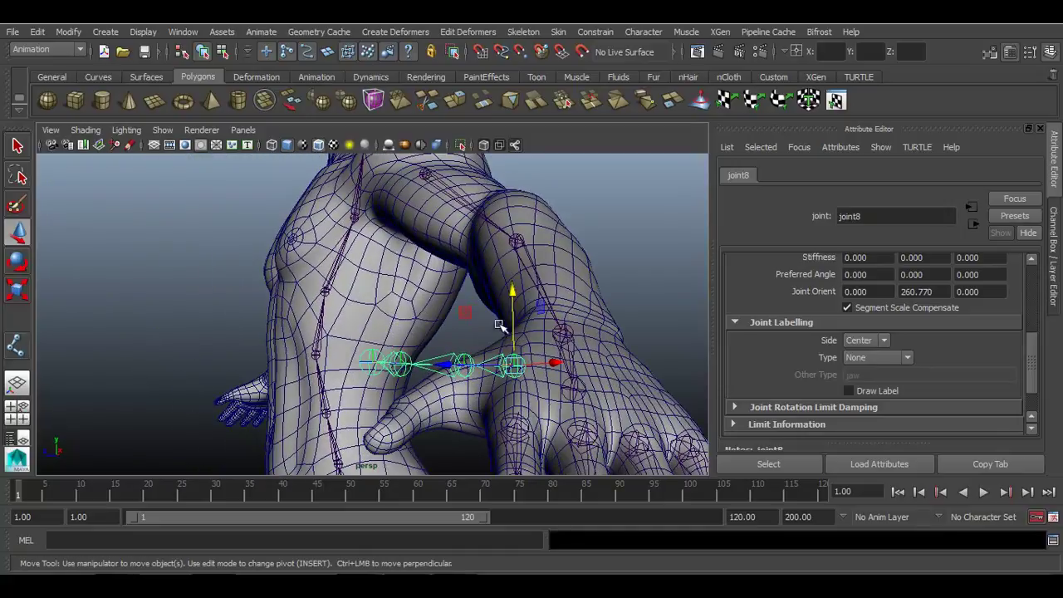
click(511, 293)
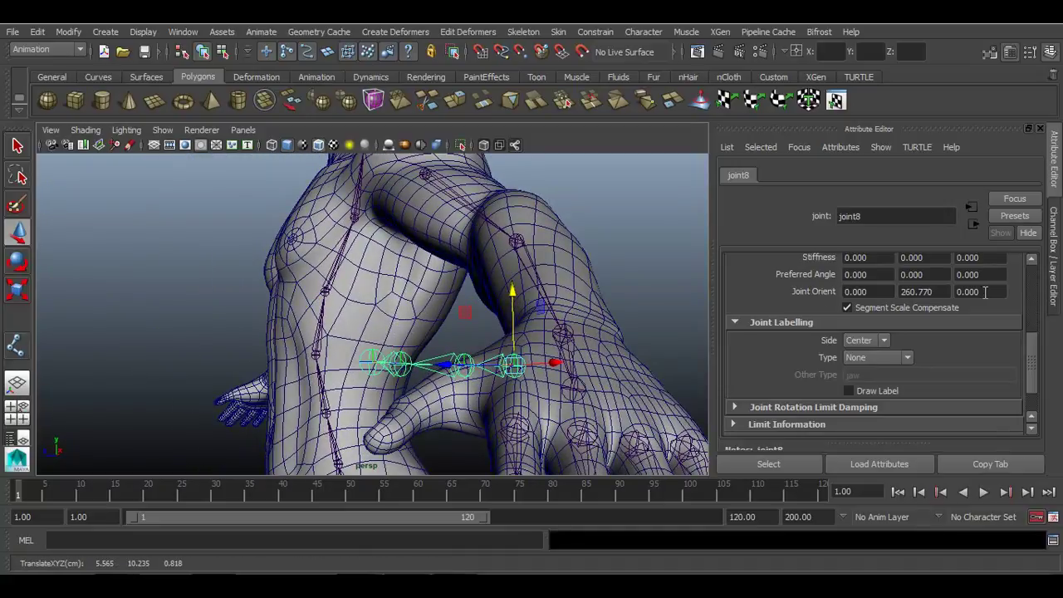
mouse_move(985, 293)
ctrl+middle_down()
mouse_move(1016, 293)
mouse_move(972, 294)
ctrl+middle_up()
key(ctrl+z)
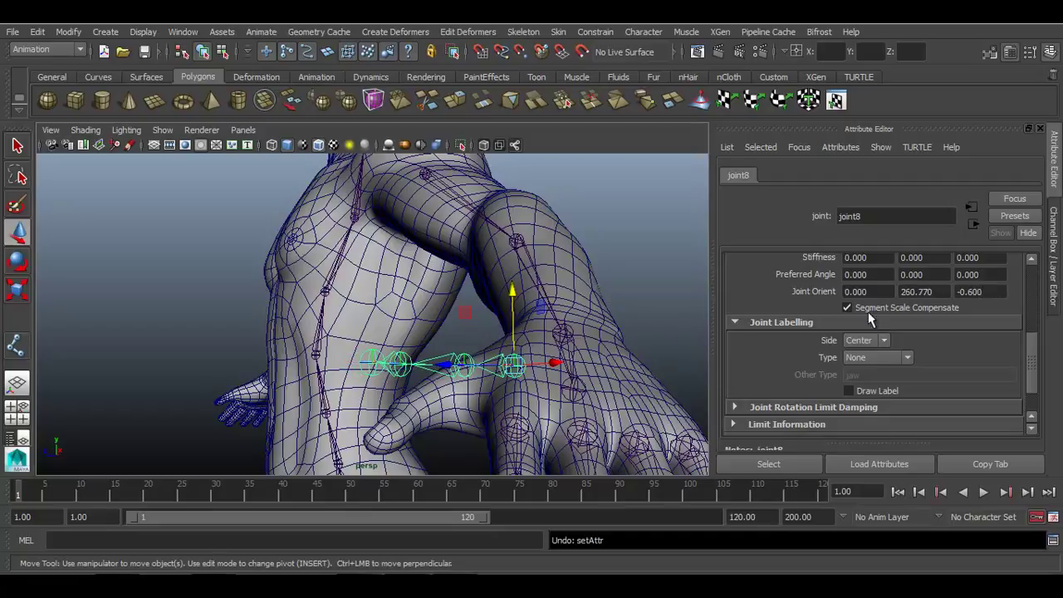
key(ctrl+z)
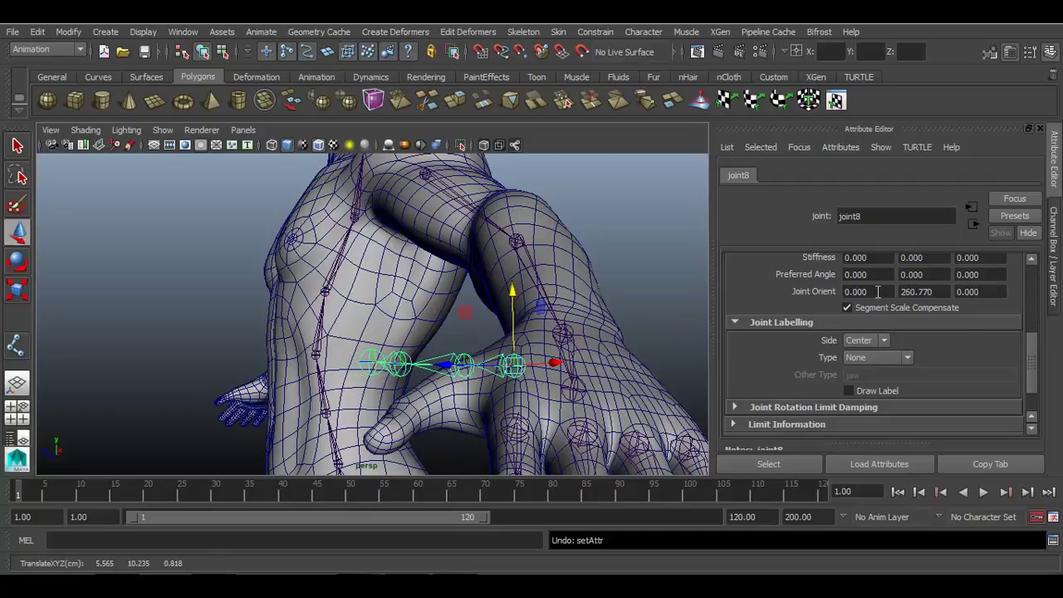
Lower the thumb's second, third and tip joints so the chain follows the thumb's downward slope
alt+drag(510, 357, 490, 384)
click(479, 357)
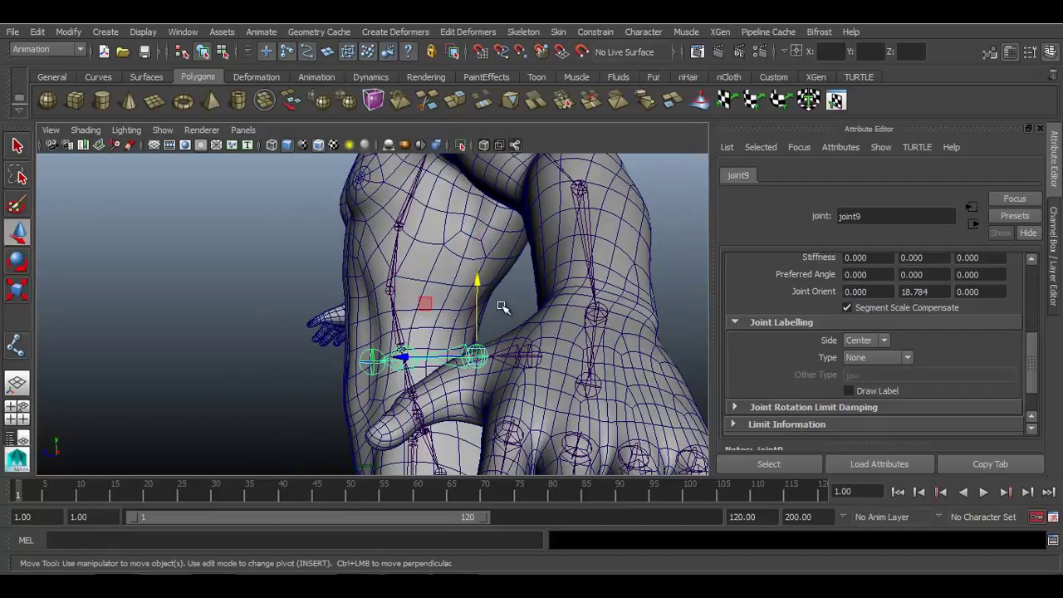
mouse_move(476, 280)
mouse_down()
mouse_move(478, 310)
mouse_move(482, 298)
mouse_up()
alt+drag(432, 383, 493, 380)
click(413, 367)
click(370, 420)
alt+drag(438, 430, 389, 413)
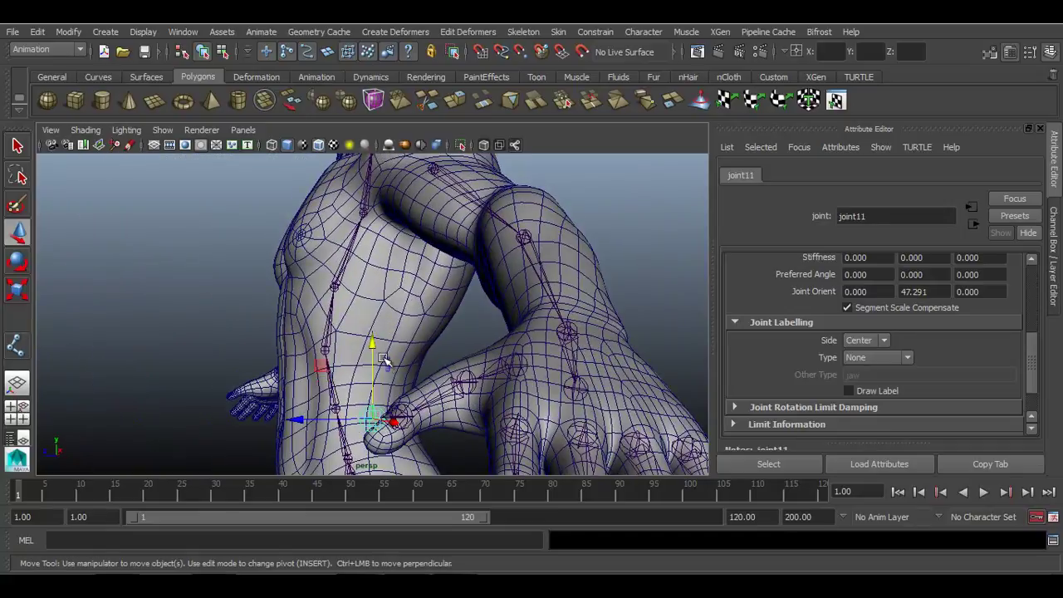
drag(372, 344, 344, 493)
Close in on the thumb and adjust the third joint's height by moving it independently of the tip joint
click(330, 378)
alt+right_drag(353, 399, 409, 433)
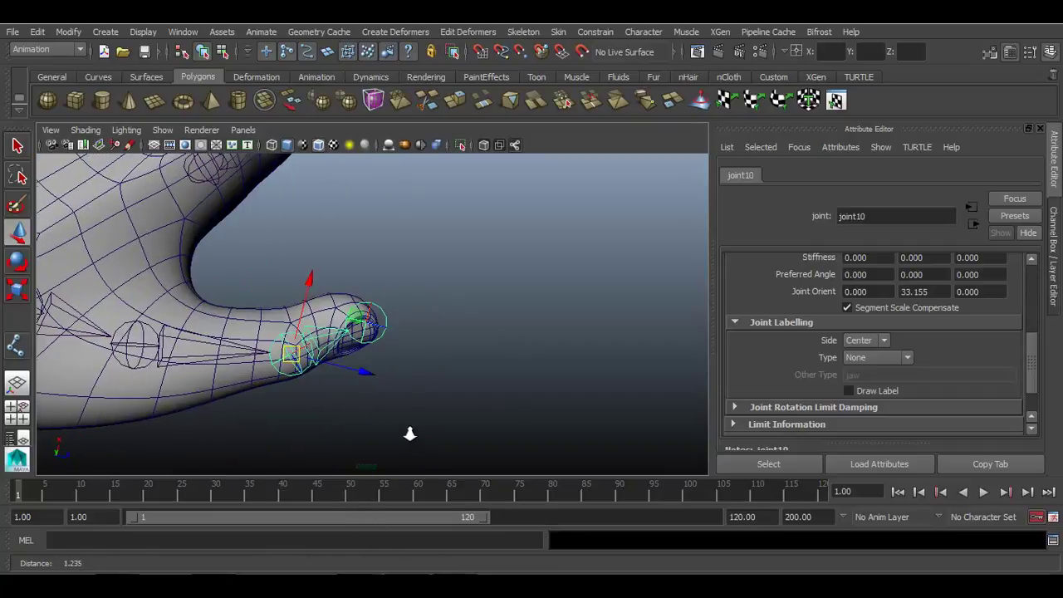
alt+drag(290, 441, 429, 304)
alt+drag(391, 415, 391, 370)
key(Insert)
drag(351, 403, 349, 397)
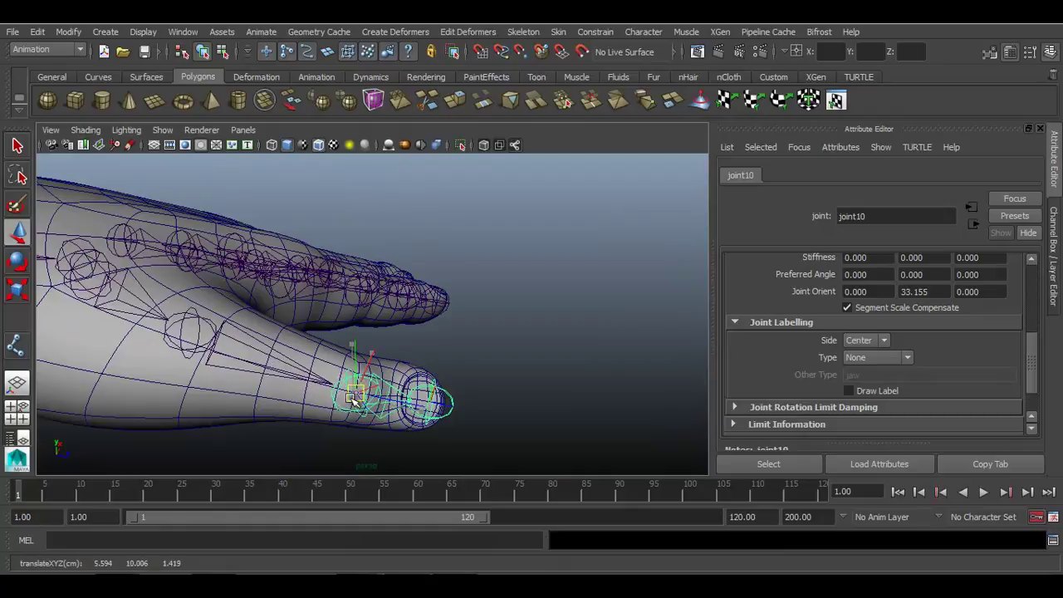
key(Insert)
Check the thumb chain from above, nudge the third joint alone toward the thumb's centre and clear the selection
click(183, 332)
alt+drag(182, 333, 229, 375)
alt+drag(359, 391, 153, 459)
alt+drag(344, 370, 331, 383)
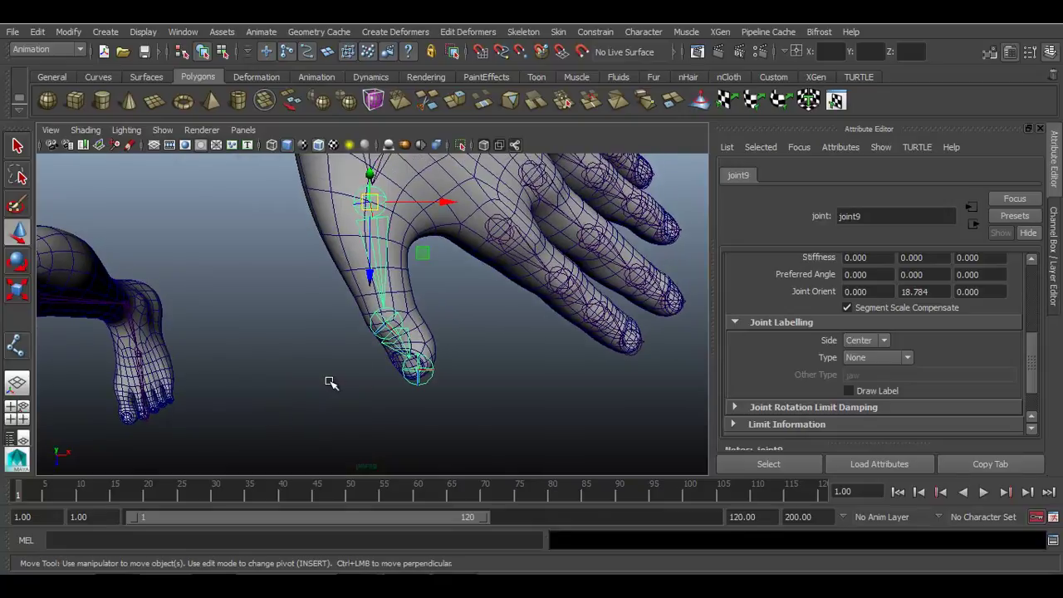
click(330, 382)
click(392, 325)
key(Insert)
drag(387, 328, 392, 323)
key(Insert)
alt+drag(490, 380, 468, 395)
click(490, 415)
Show the Channel Box, turn off wireframe on shaded and inspect the thumb joints inside the hand
click(1052, 293)
alt+middle_drag(515, 372, 444, 370)
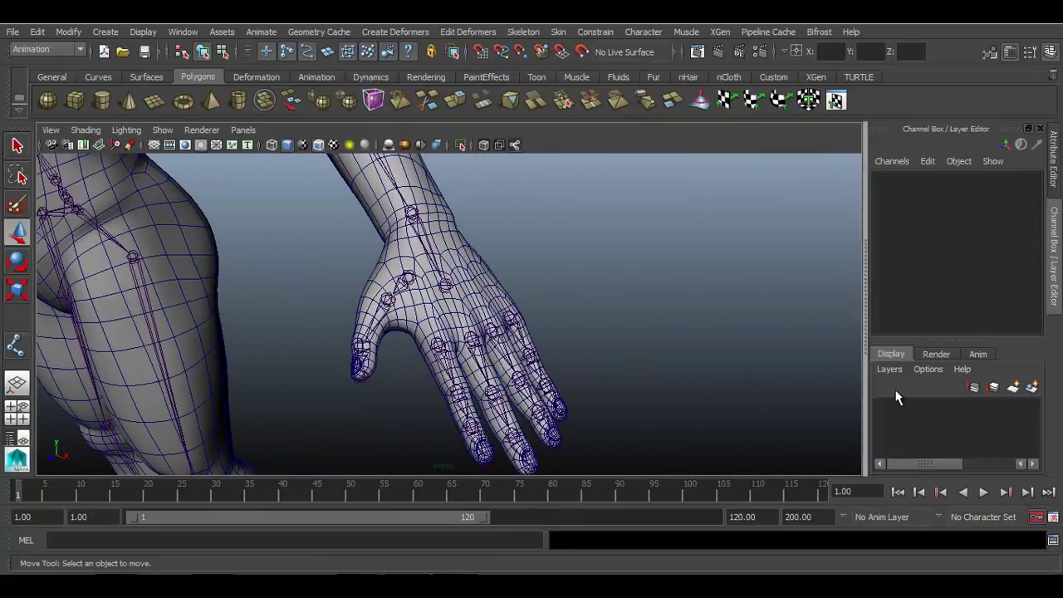
click(324, 149)
alt+drag(373, 199, 369, 336)
click(368, 341)
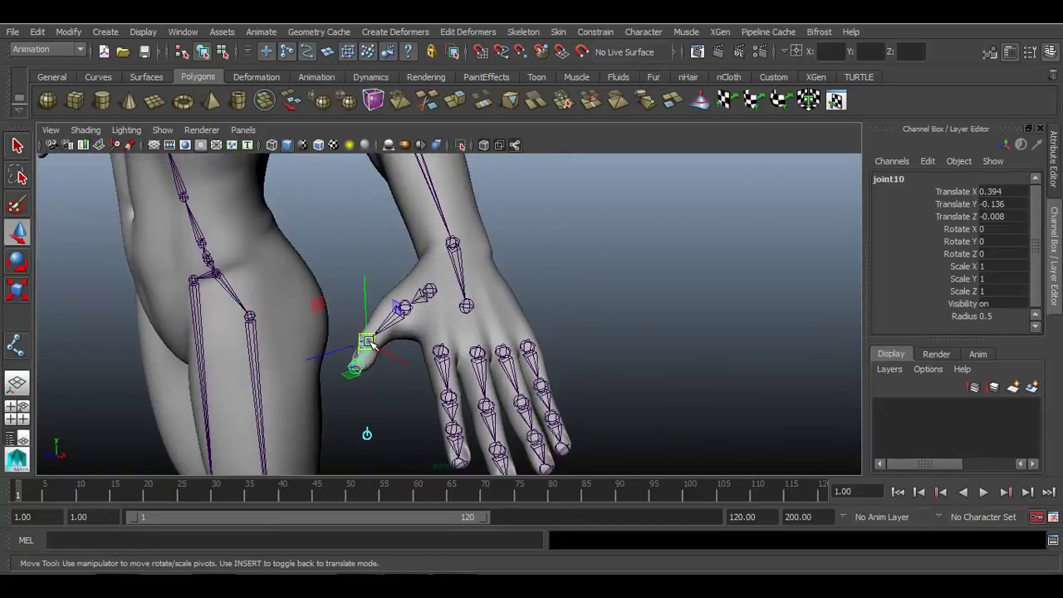
click(404, 399)
alt+drag(404, 399, 435, 416)
Rename the index finger's first joint L_INDEX_A_01 and copy the name for reuse
click(437, 342)
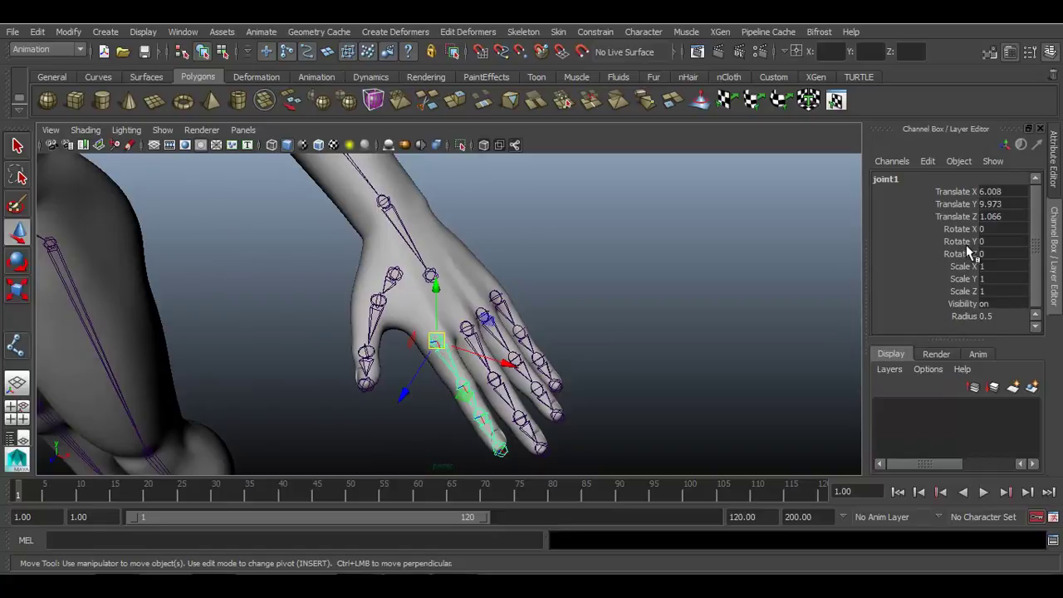
double_click(911, 178)
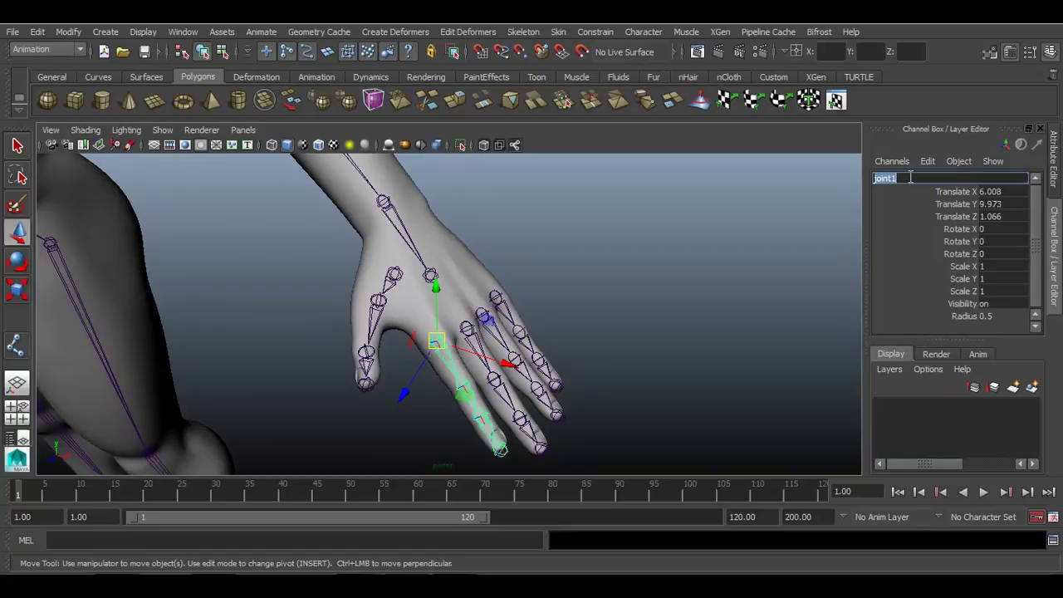
text(L)
double_click(912, 178)
key(ctrl+c)
key(Return)
Rename the index finger's second joint L_INDEX_B_01, with the letter B in upper case
key(Down)
key(Caps_Lock)
double_click(911, 177)
key(ctrl+v)
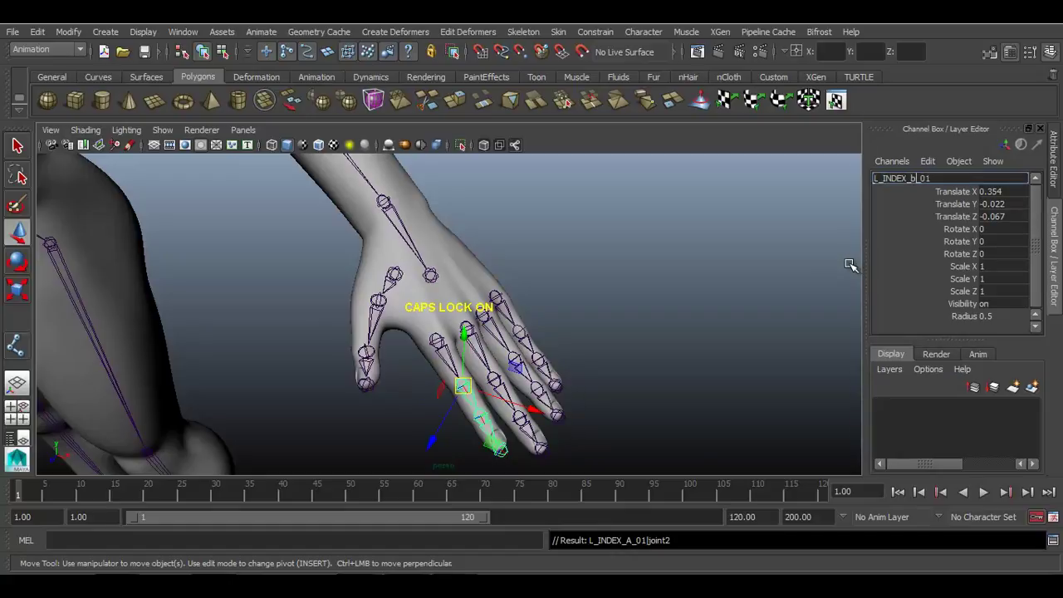
key(Return)
click(929, 178)
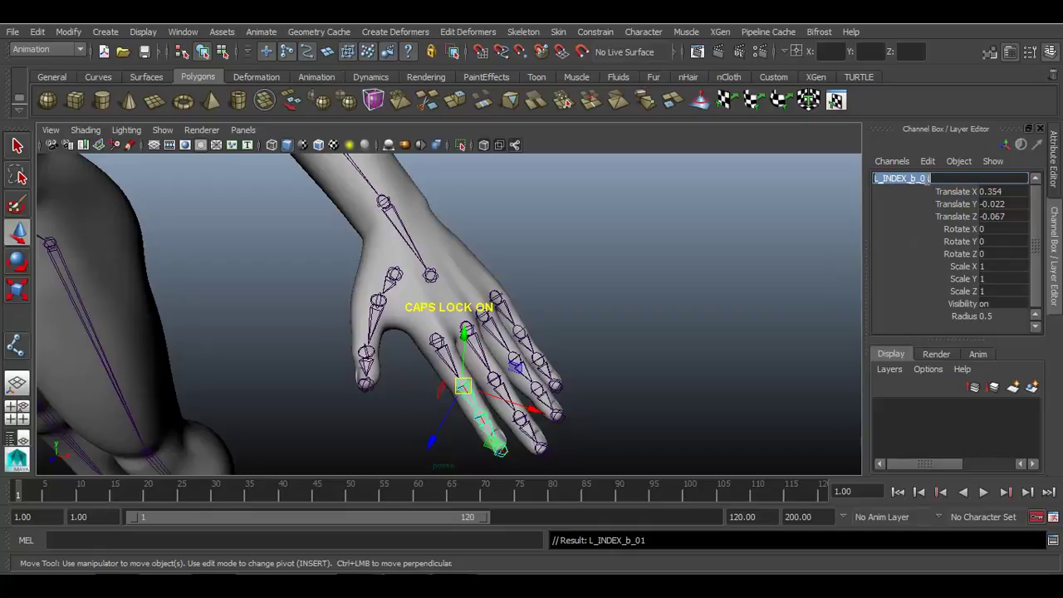
drag(907, 179, 913, 178)
key(shift+Home)
click(913, 179)
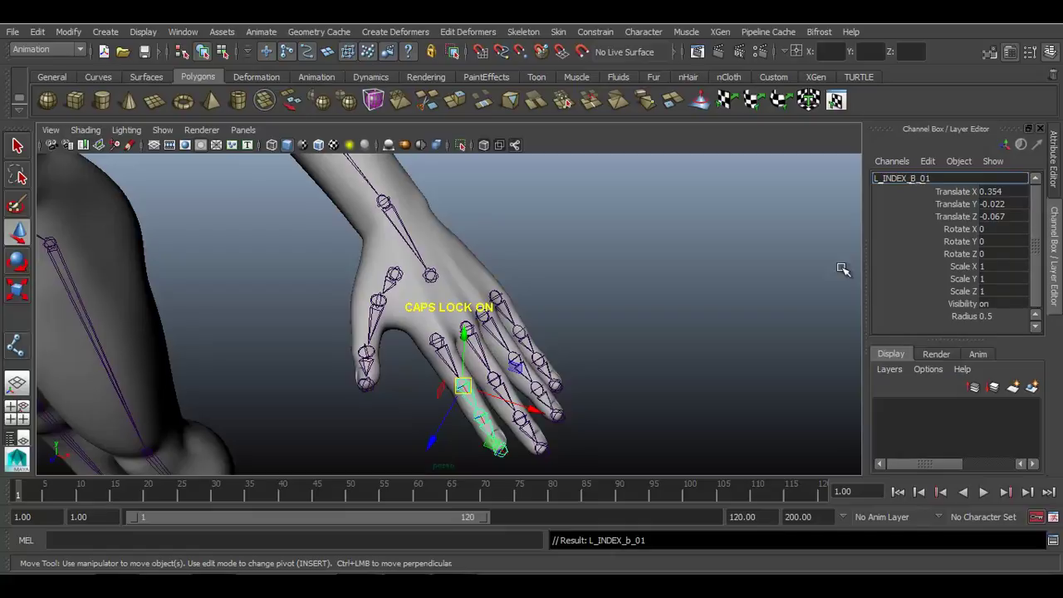
key(Return)
Rename the index finger's third joint L_INDEX_C_01 and its tip joint L_INDEX_D_01
click(480, 419)
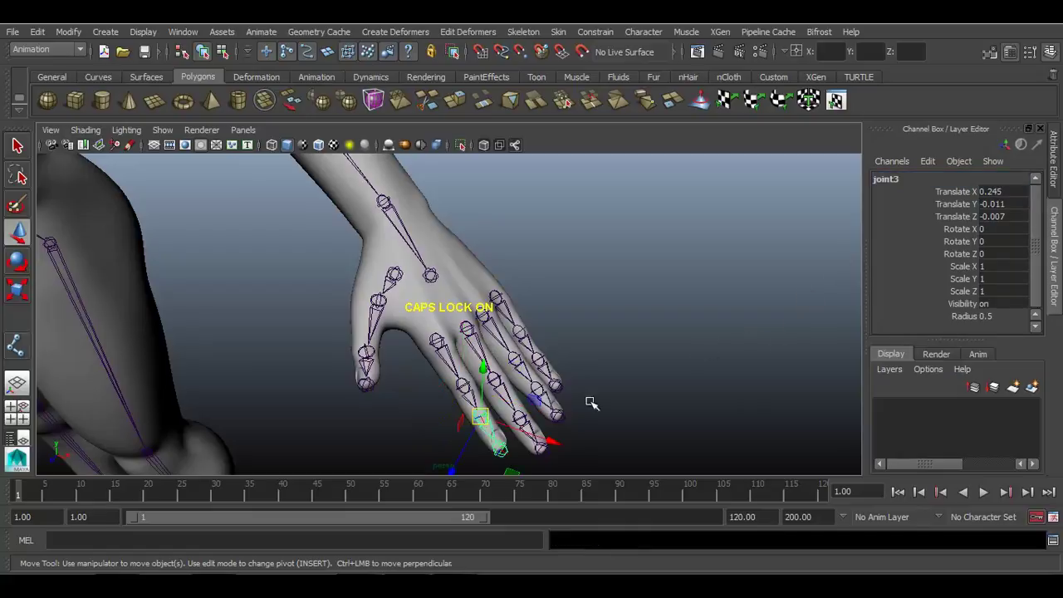
click(897, 182)
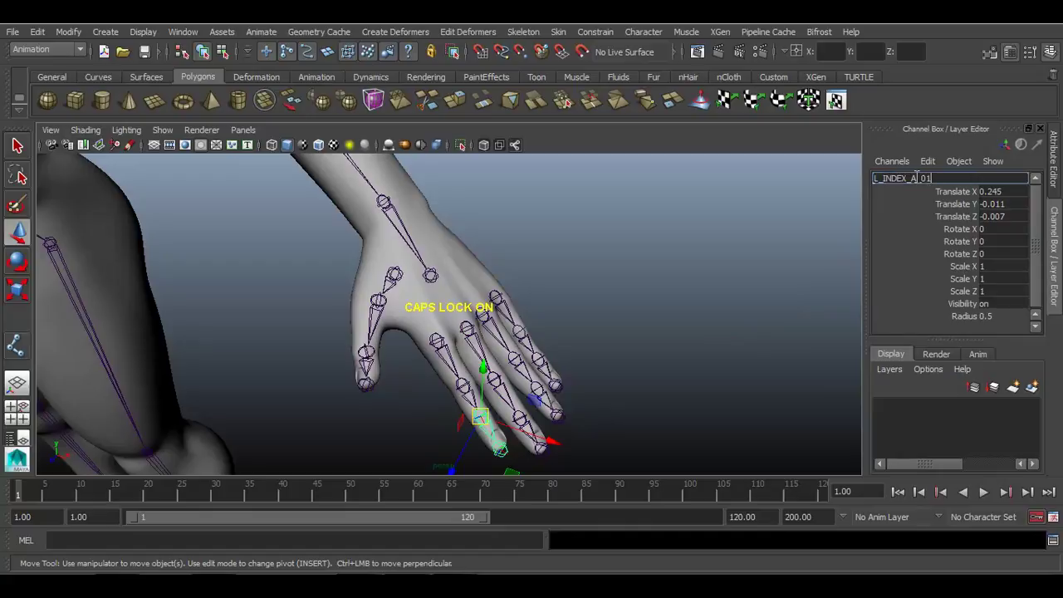
key(Return)
key(Down)
click(912, 178)
key(ctrl+v)
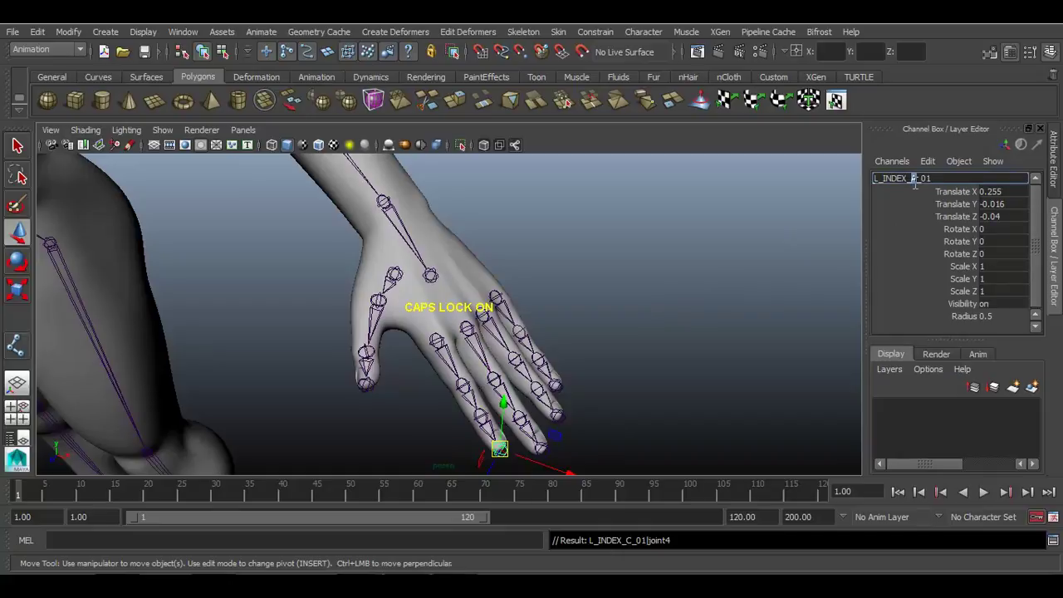
key(Return)
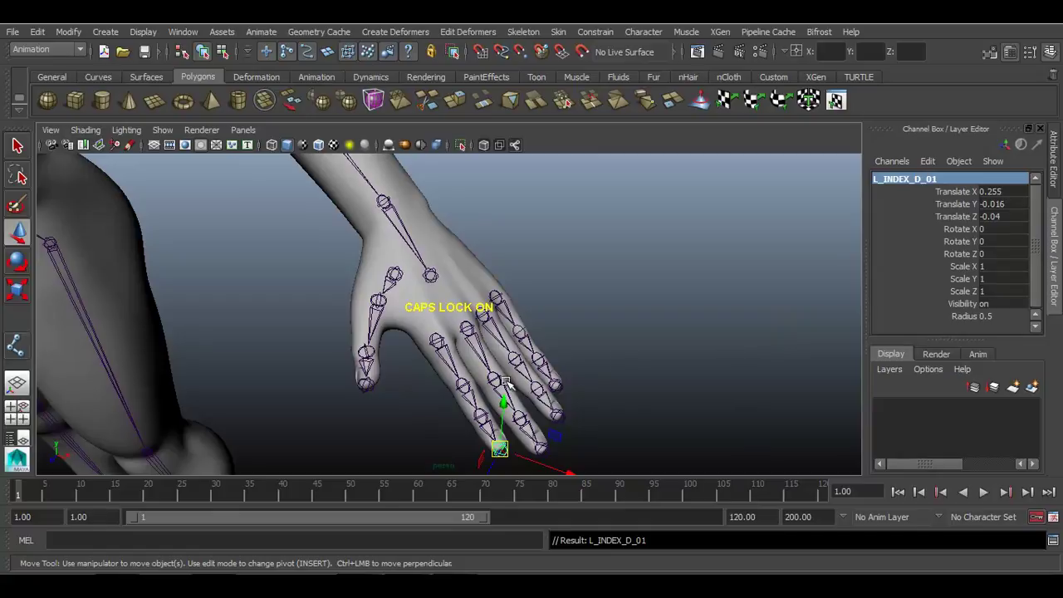
Rename the middle finger's first joint L_MIDDLE_A_01 and copy the name for reuse
click(461, 332)
click(911, 178)
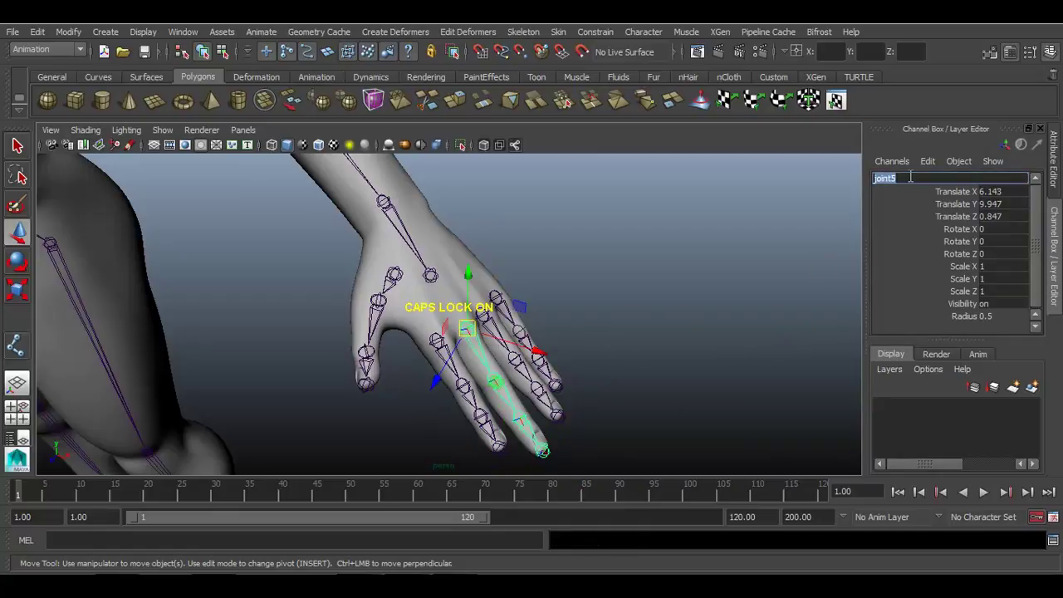
text(L_INDEX_A_01MIDDLE)
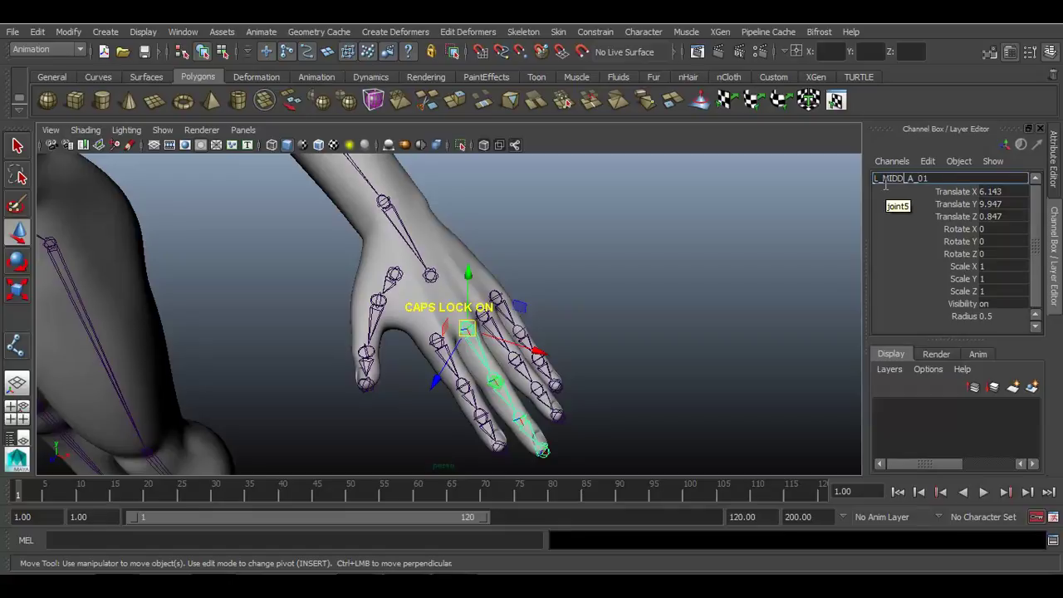
key(Return)
key(ctrl+c)
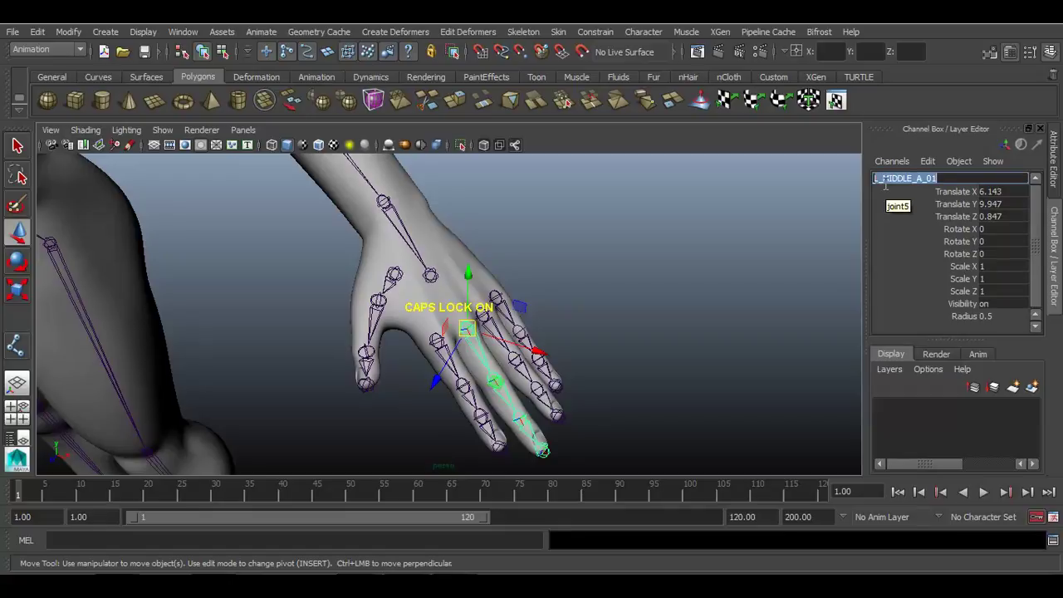
Rename the middle finger's second joint L_MIDDLE_B_01
click(505, 394)
double_click(909, 179)
key(ctrl+v)
text(B)
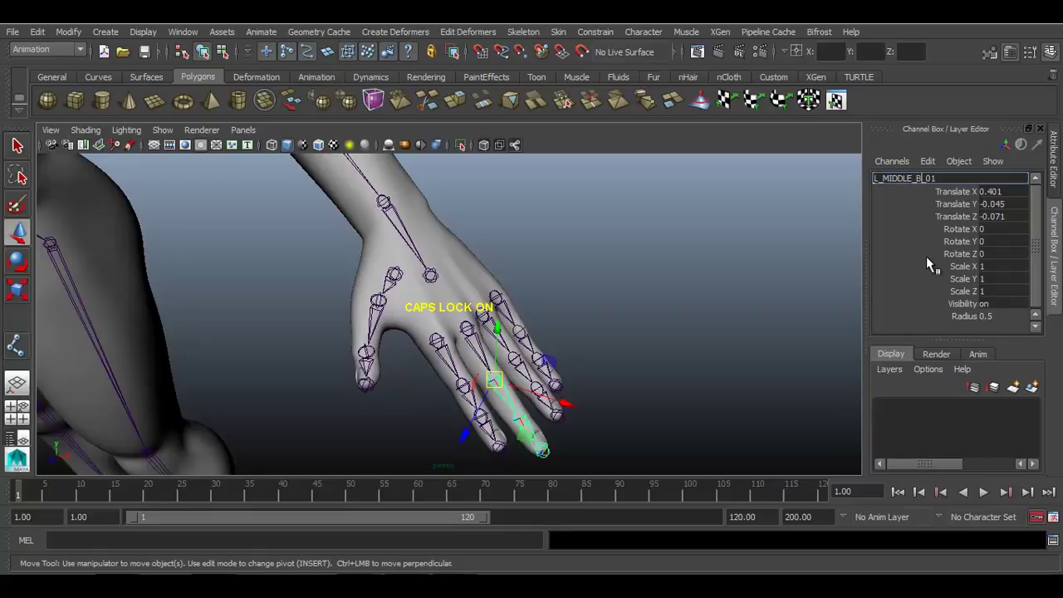
key(Return)
Copy the middle finger's second joint name and reuse it to rename the third joint L_MIDDLE_C_01
key(Down)
double_click(922, 178)
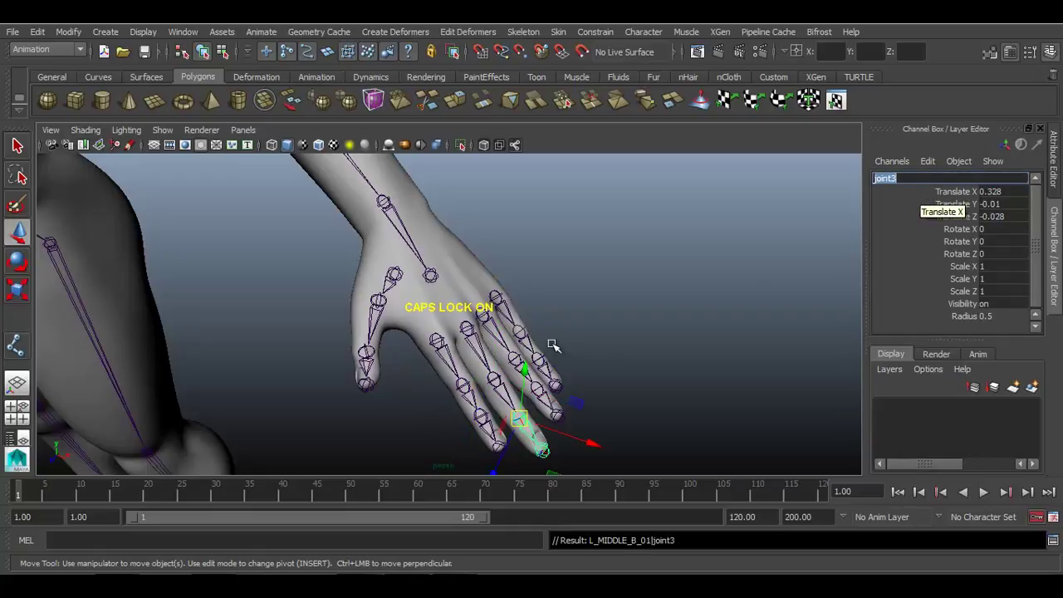
click(516, 383)
double_click(899, 179)
key(ctrl+c)
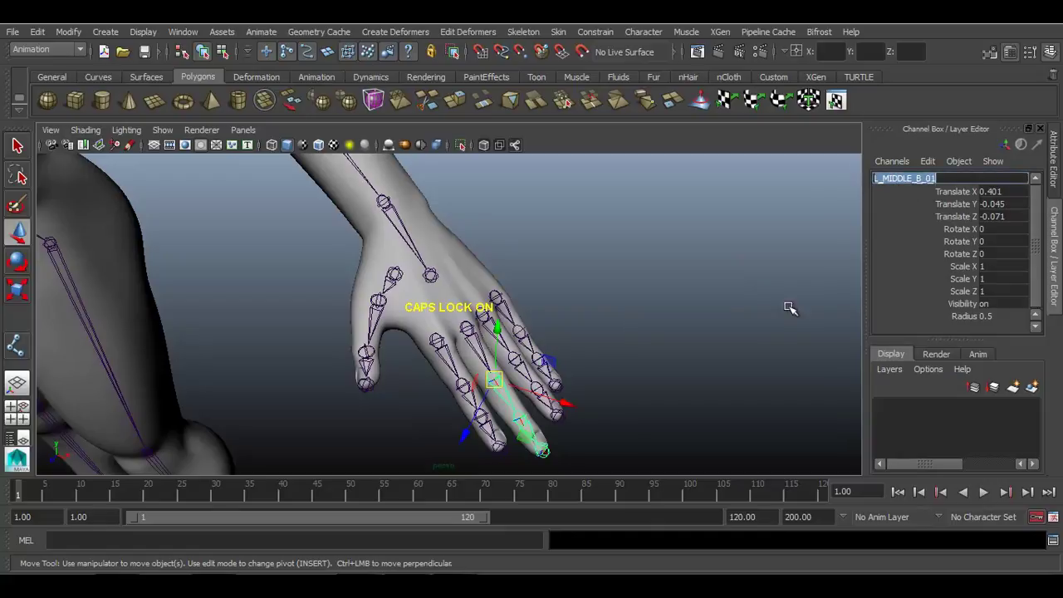
click(522, 415)
double_click(906, 176)
text(L_MIDDLE_B_02)
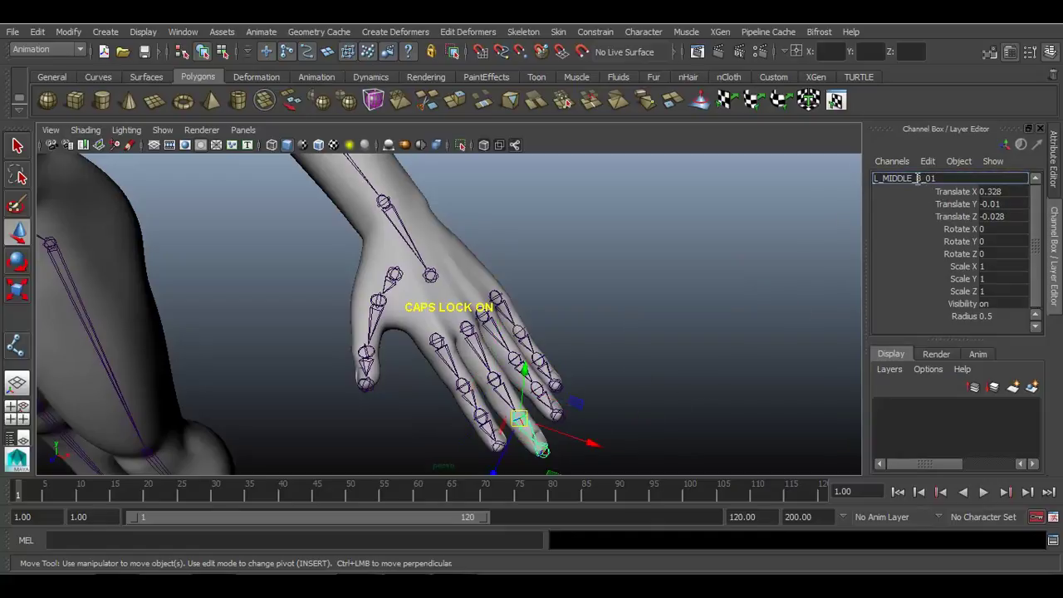
text(C)
key(Return)
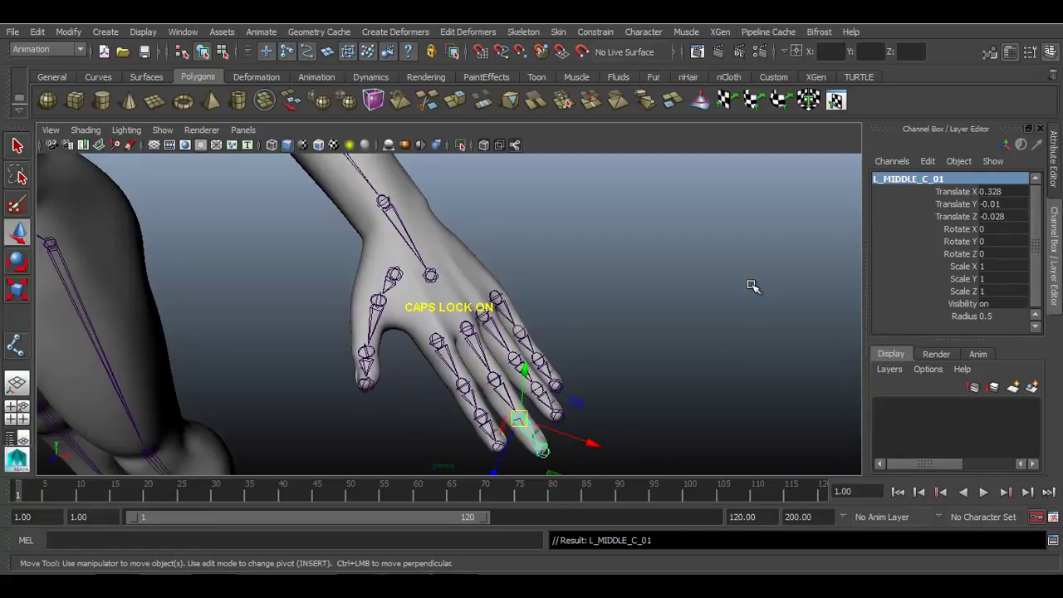
Rename the middle finger's tip joint L_MIDDLE_D_01
key(Down)
double_click(907, 177)
key(ctrl+v)
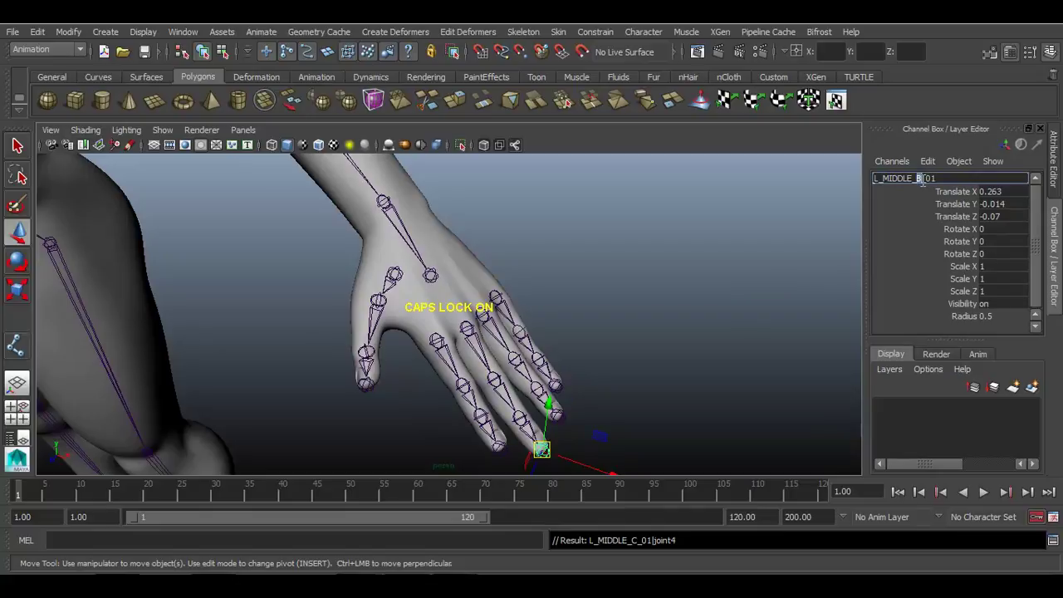
key(Return)
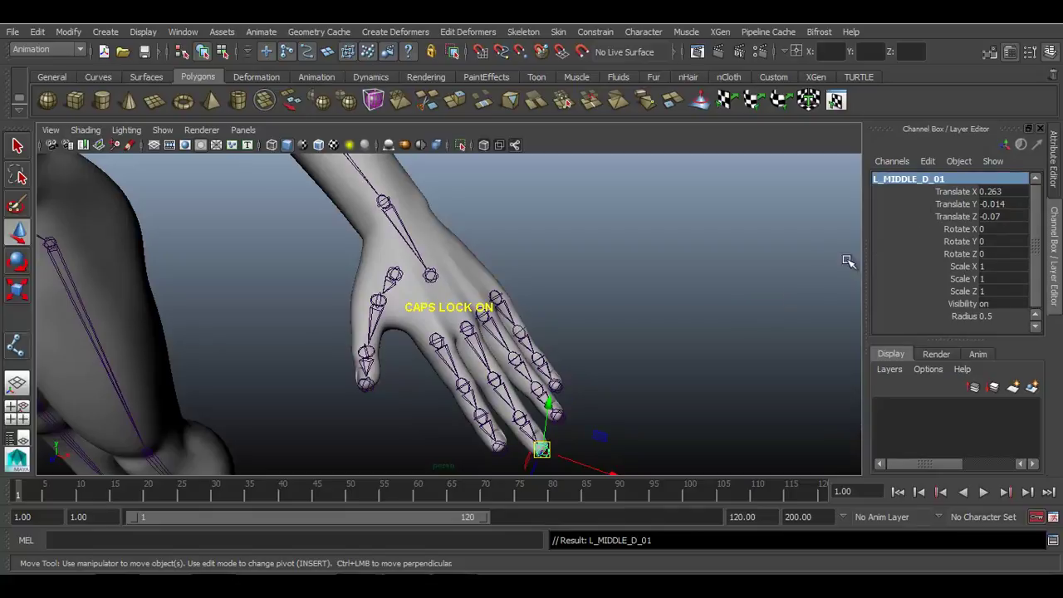
Rename the ring finger's first joint L_RING_A_01 and copy the name for reuse
click(488, 316)
double_click(906, 178)
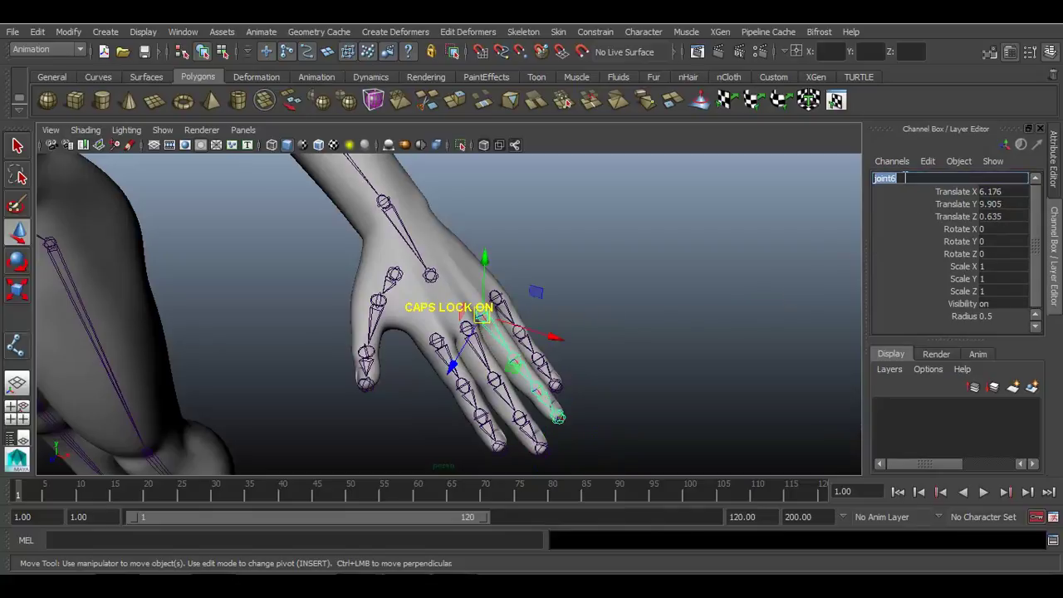
key(ctrl+v)
drag(900, 181, 887, 182)
text(RING)
double_click(909, 181)
key(Return)
Rename the ring finger's second joint L_RING_B_01, reusing the copied first-joint name
key(Down)
double_click(917, 180)
text(L_RING_A_01)
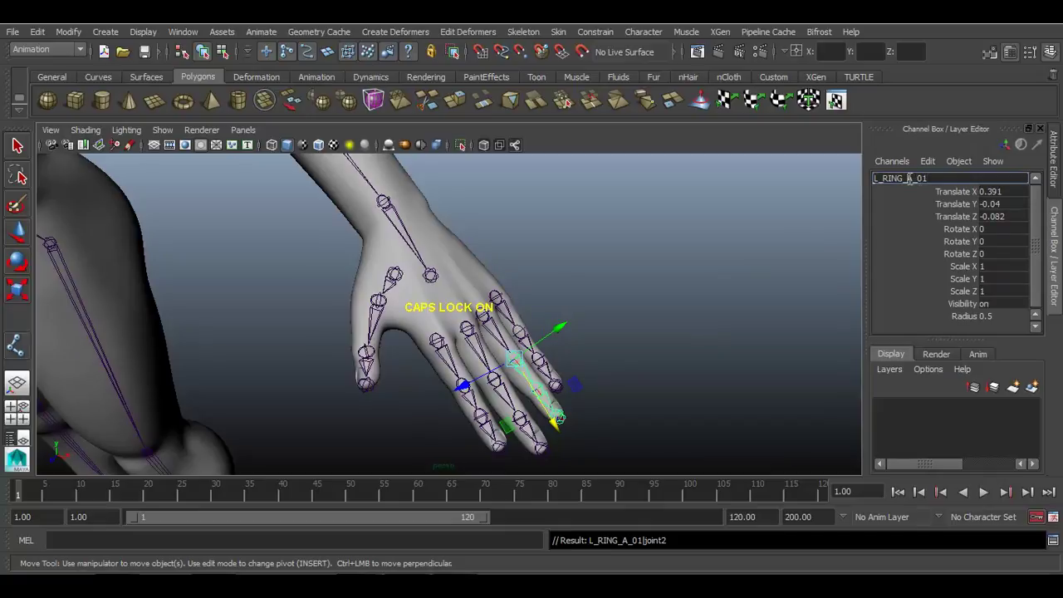
text(B)
key(Return)
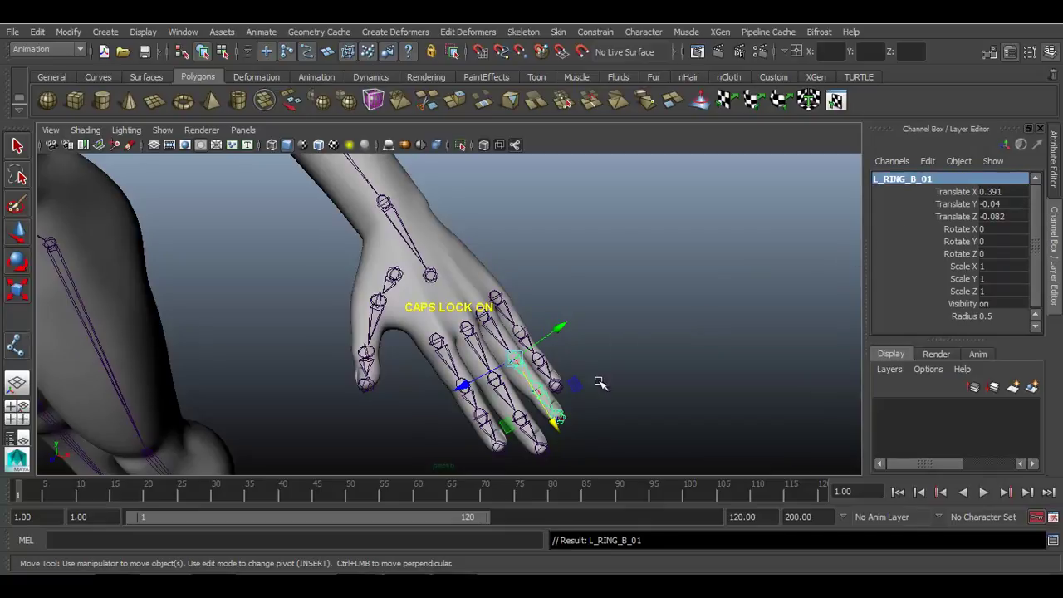
Rename the ring finger's third joint L_RING_C_01
key(Down)
key(w)
double_click(908, 181)
text(L_RING_A_01)
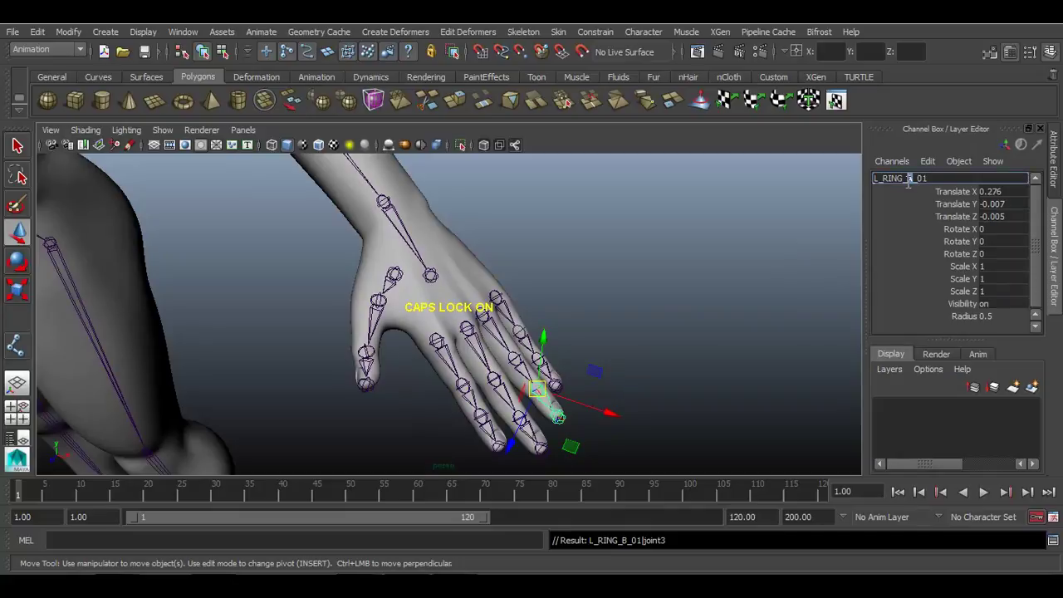
text(C)
key(Return)
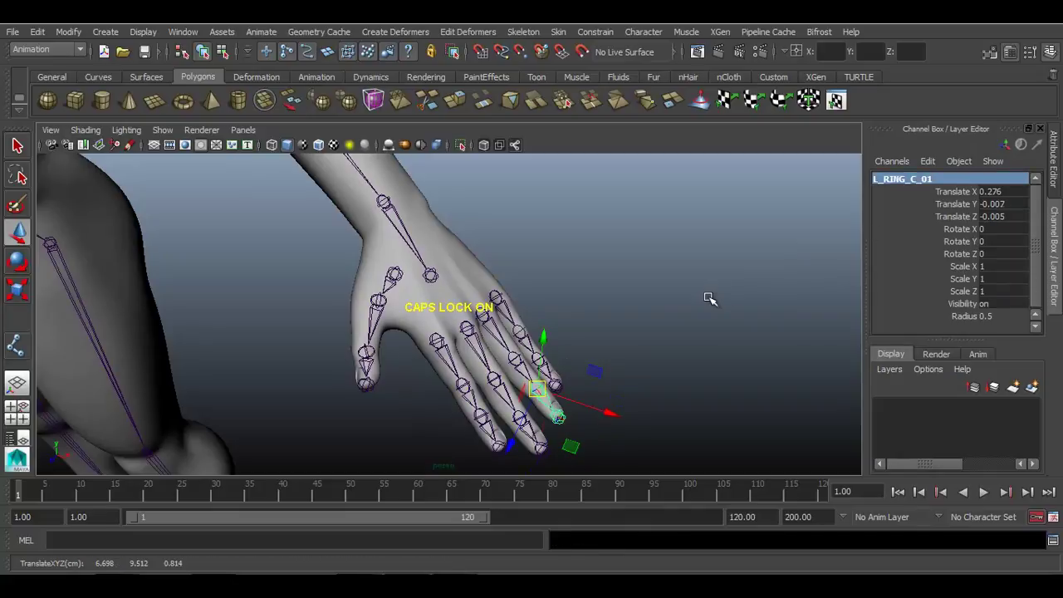
Rename the ring finger's tip joint L_RING_D_01
key(Down)
double_click(923, 180)
text(L_RING_A_01)
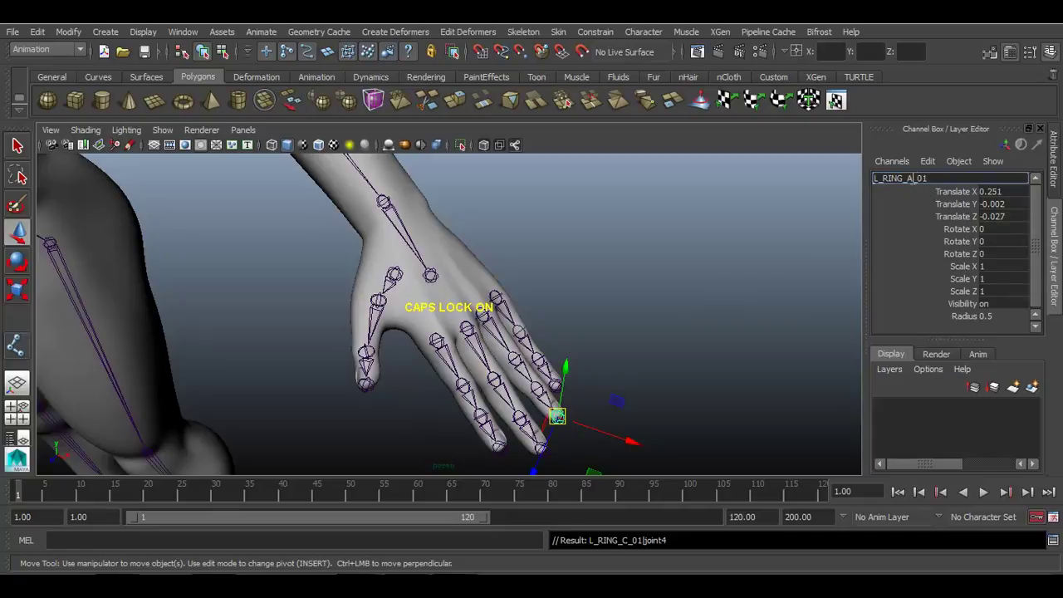
text(D)
key(Return)
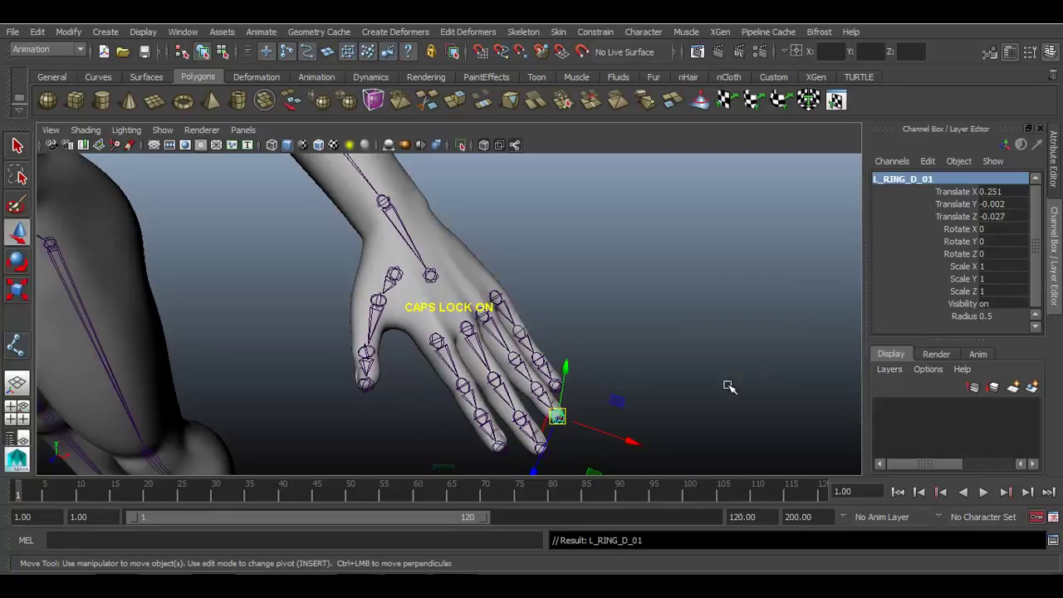
Rename the little finger's first joint L_PINKIE_A_01, adapting the copied ring finger name
click(504, 297)
double_click(939, 179)
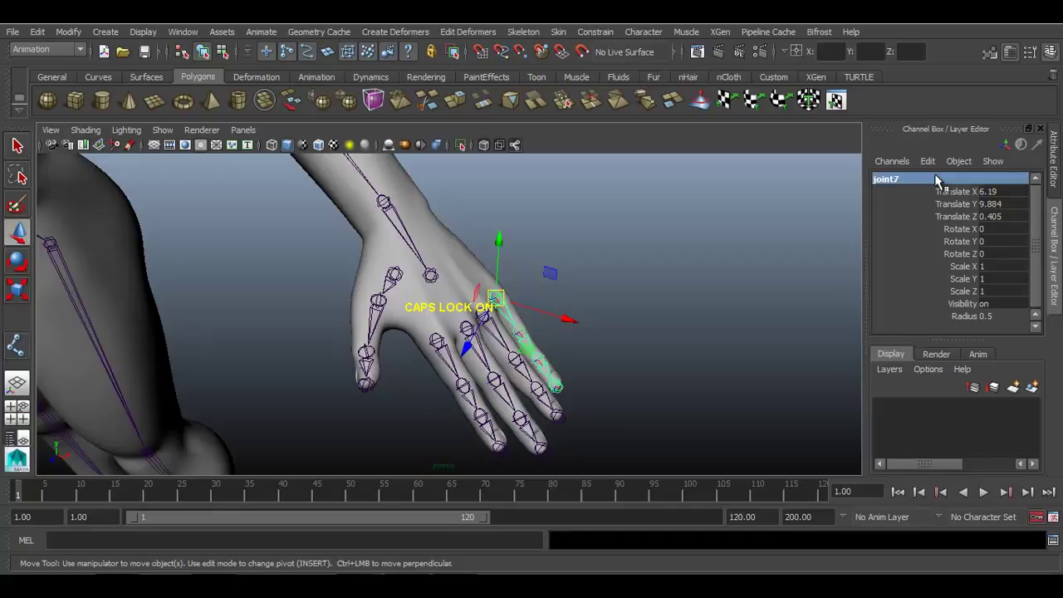
text(L_RING_A_01)
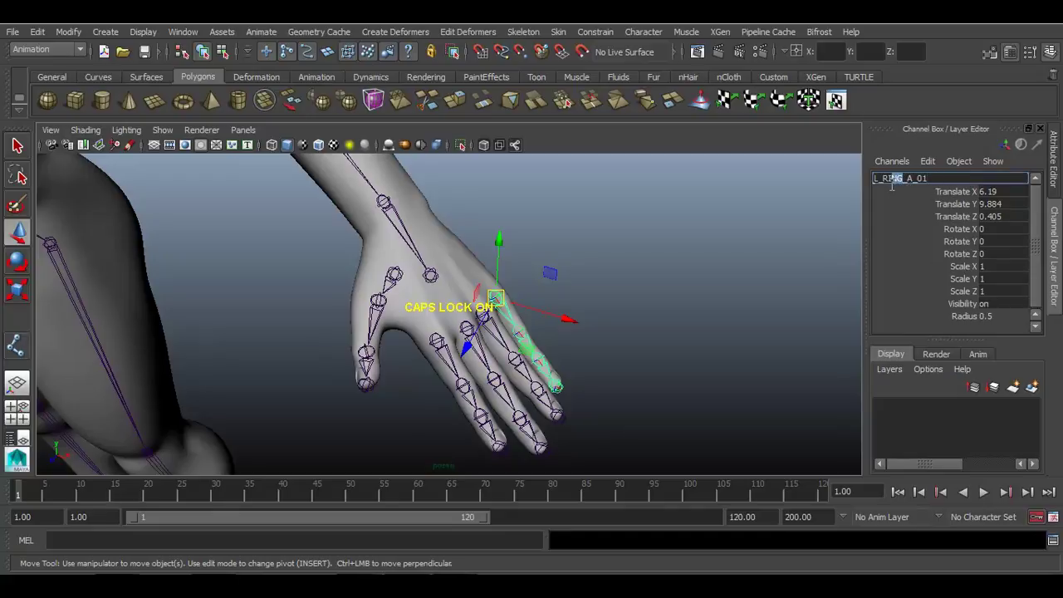
text(OP)
key(BackSpace)
key(BackSpace)
text(PINKIE)
key(Return)
Rename the little finger's second joint L_PINKIE_B_01
key(Down)
click(962, 179)
text(L_PINKIE_A_01)
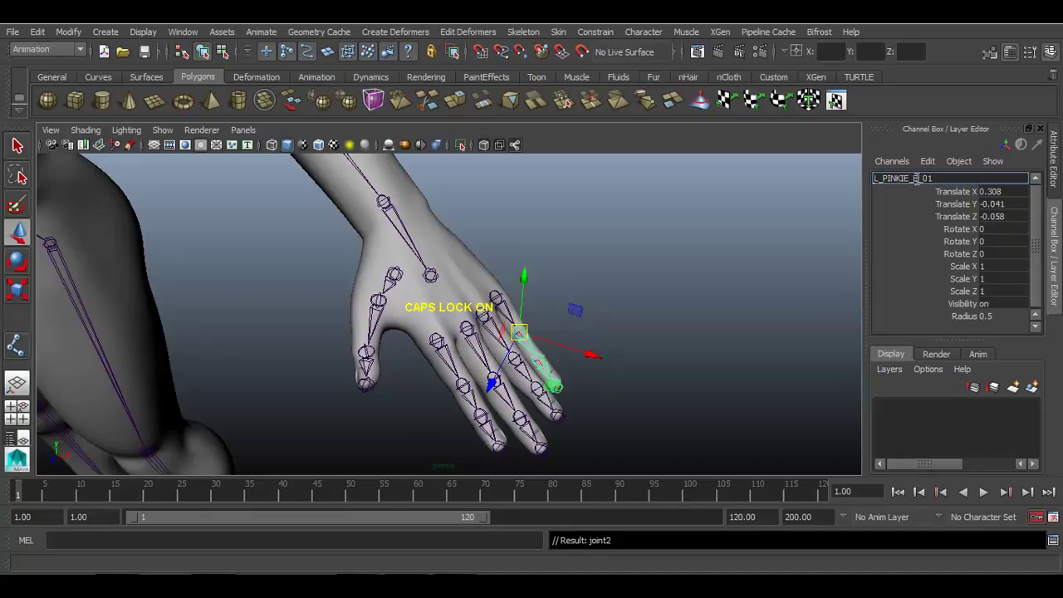
key(Return)
Rename the little finger's third joint L_PINKIE_C_01
key(Down)
click(952, 178)
text(L_PINKIE_A_01)
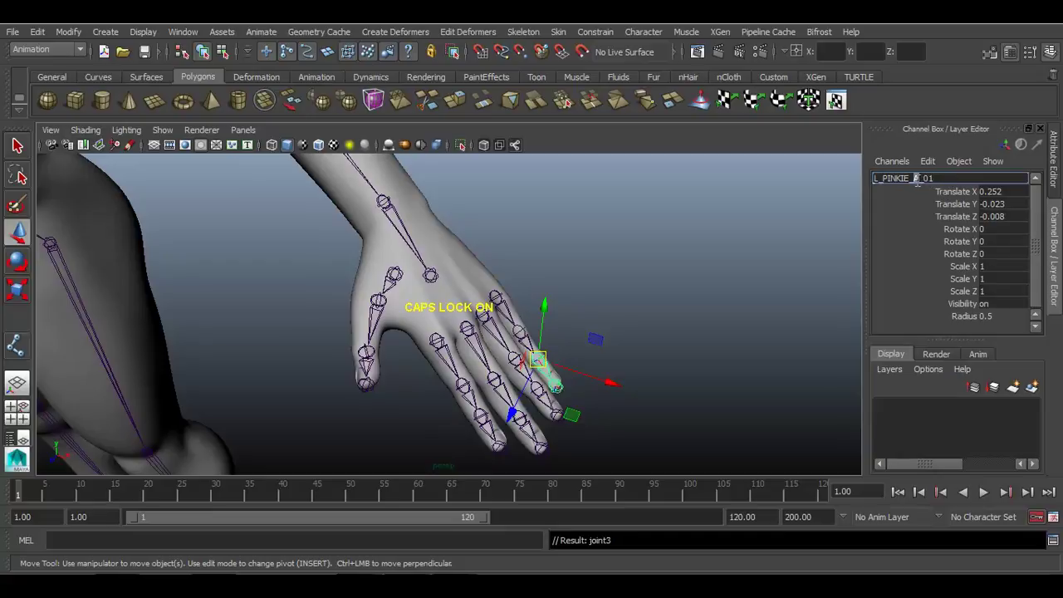
key(Return)
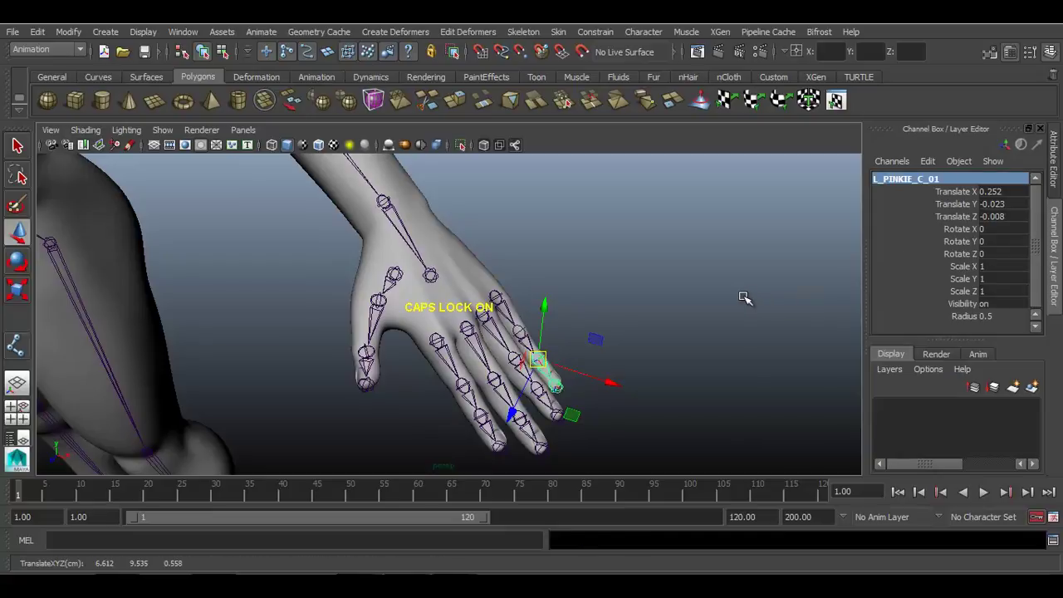
Rename the little finger's tip joint L_PINKIE_D_01
key(Down)
click(919, 179)
text(L_PINKIE_A_01)
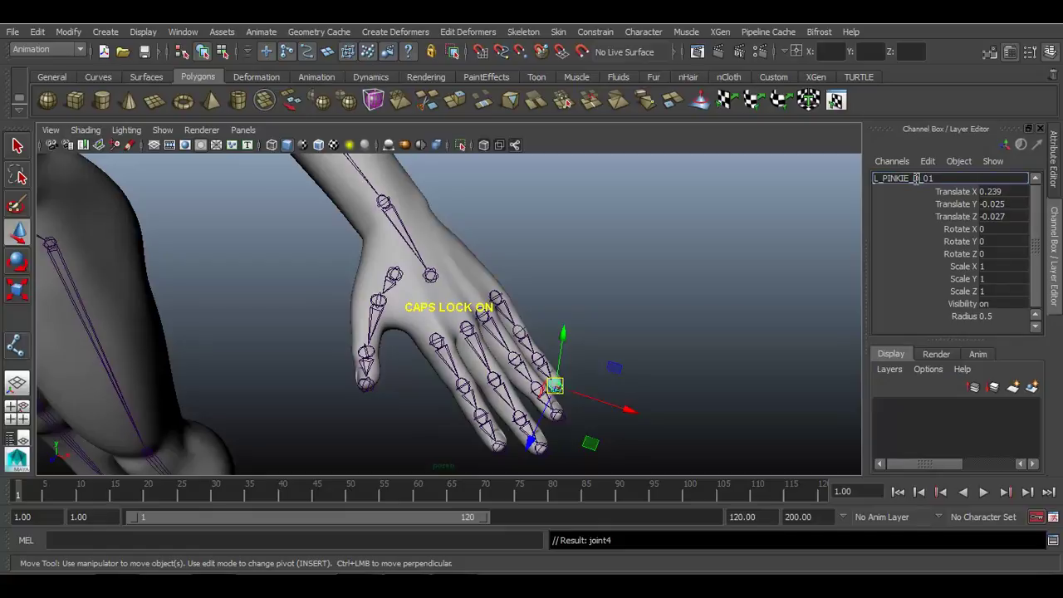
key(Return)
Rename the thumb's first joint L_THUMB_A_01, adapting the copied little finger name
click(409, 273)
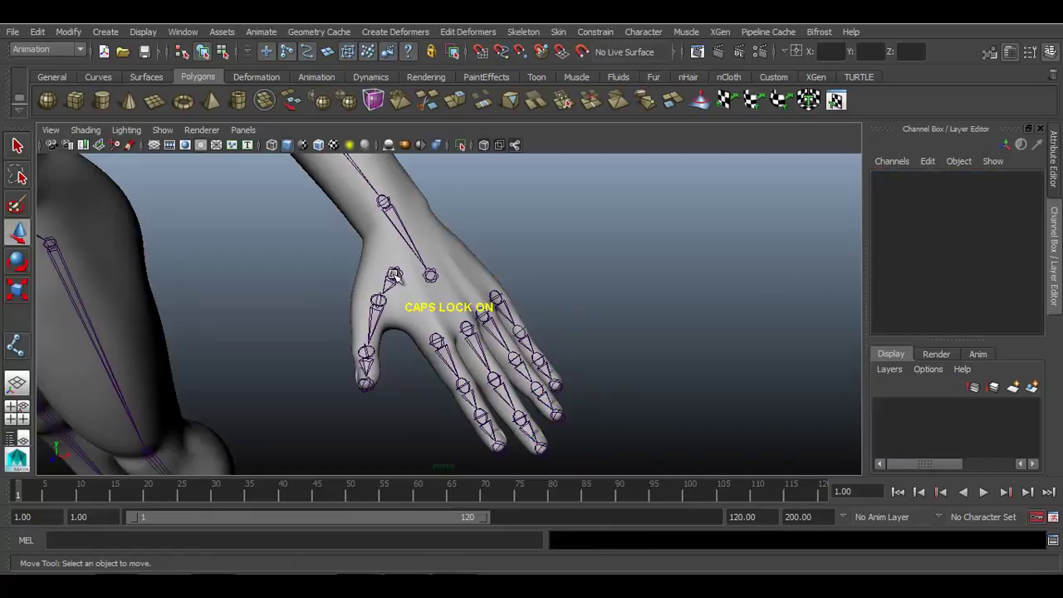
click(394, 273)
click(897, 180)
text(L_PINKIE_A_01)
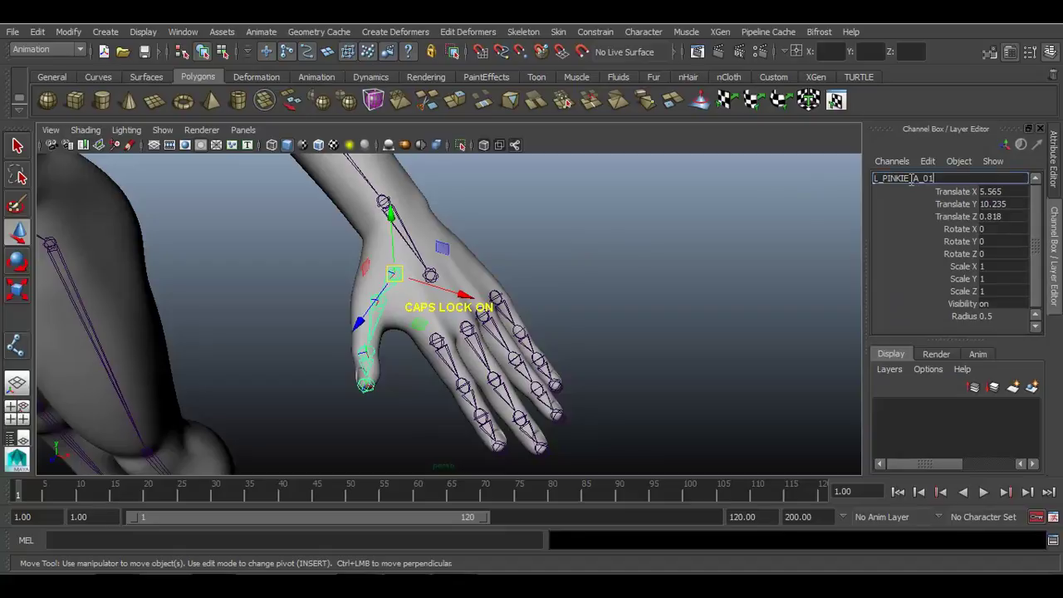
text(THUMB)
key(Return)
Rename the thumb's second joint L_THUMB_B_01
key(Down)
click(914, 178)
text(L_THUMB_A_01)
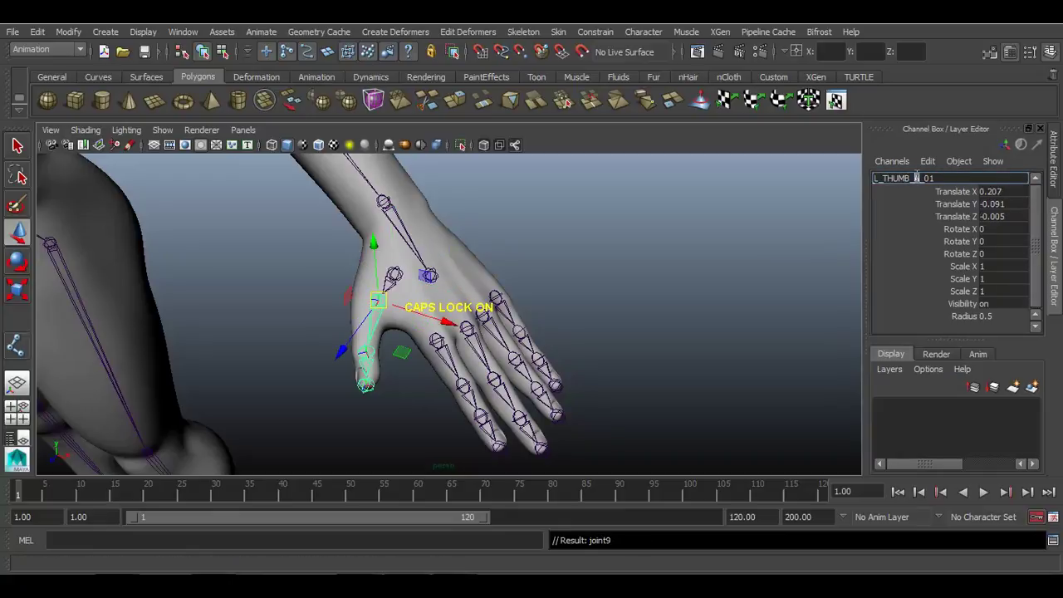
key(Return)
Rename the thumb's third and tip joints from the copied thumb name, continuing the L_THUMB letter sequence
key(Down)
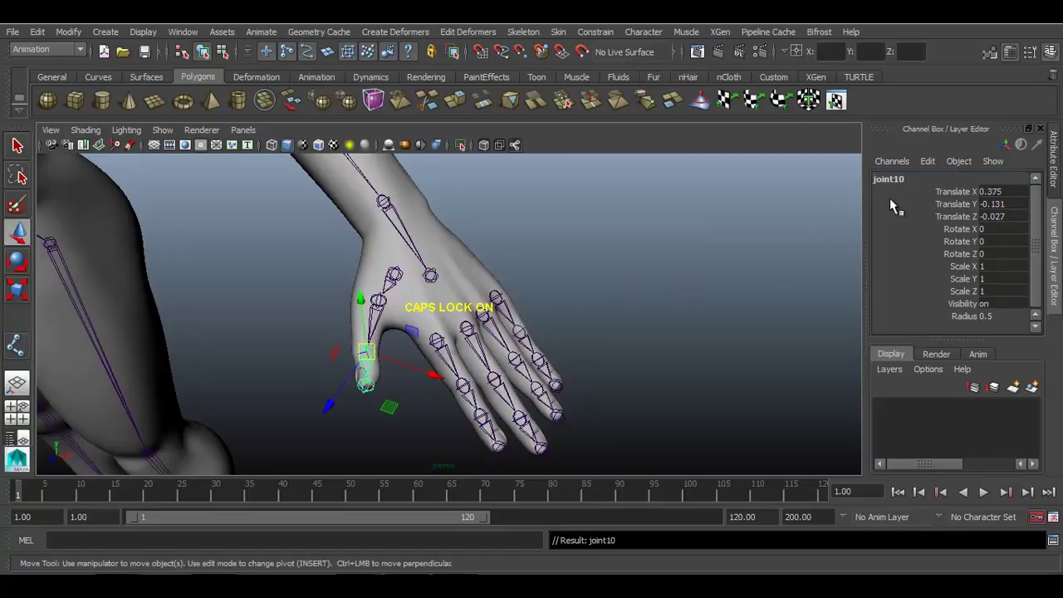
click(907, 179)
text(L_THUMB_A_01)
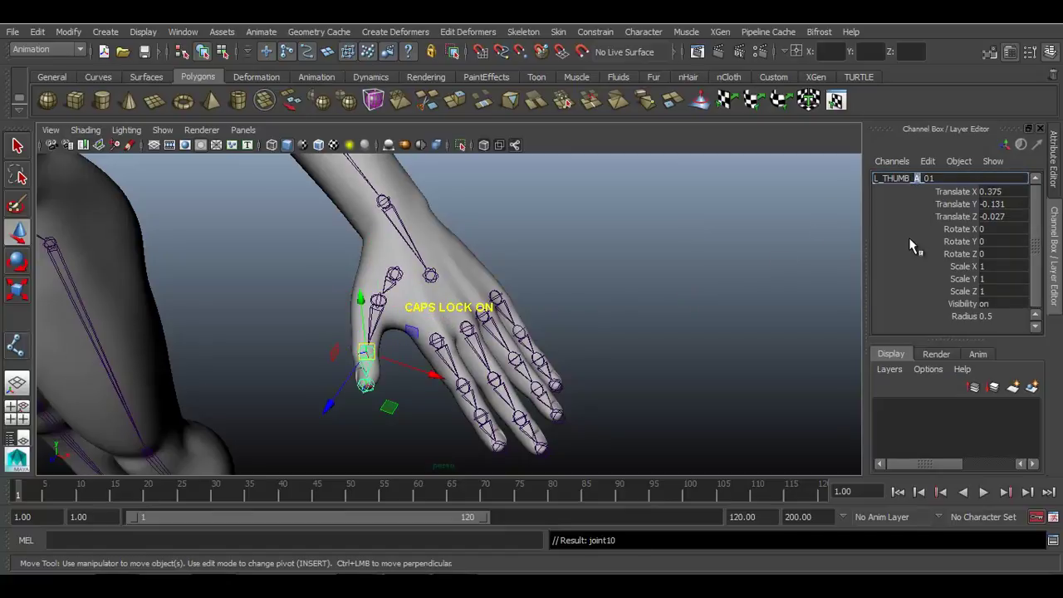
key(Return)
key(Down)
click(886, 179)
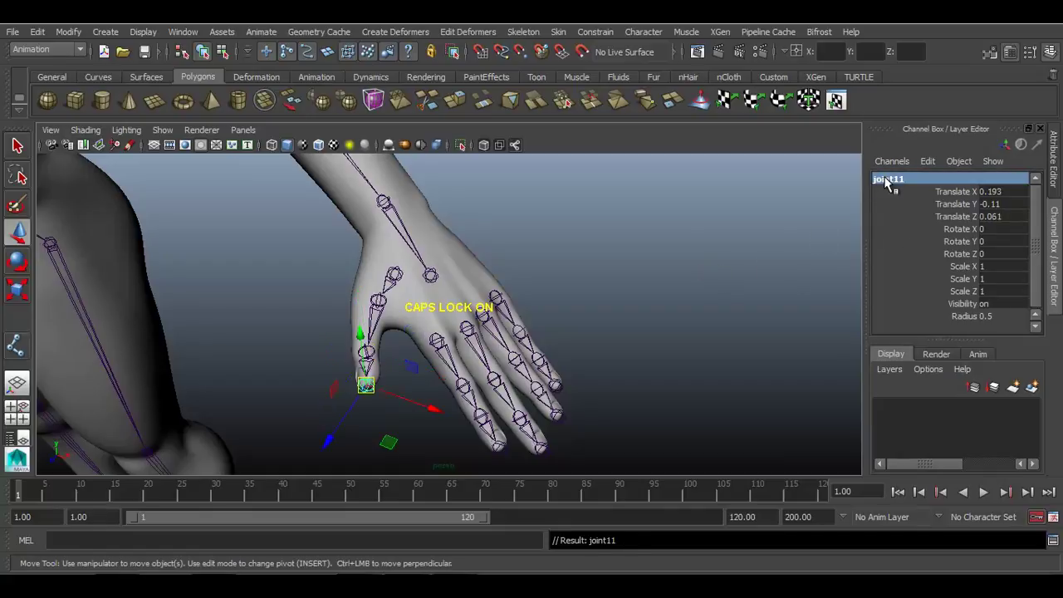
text(L_THUMB_A_01)
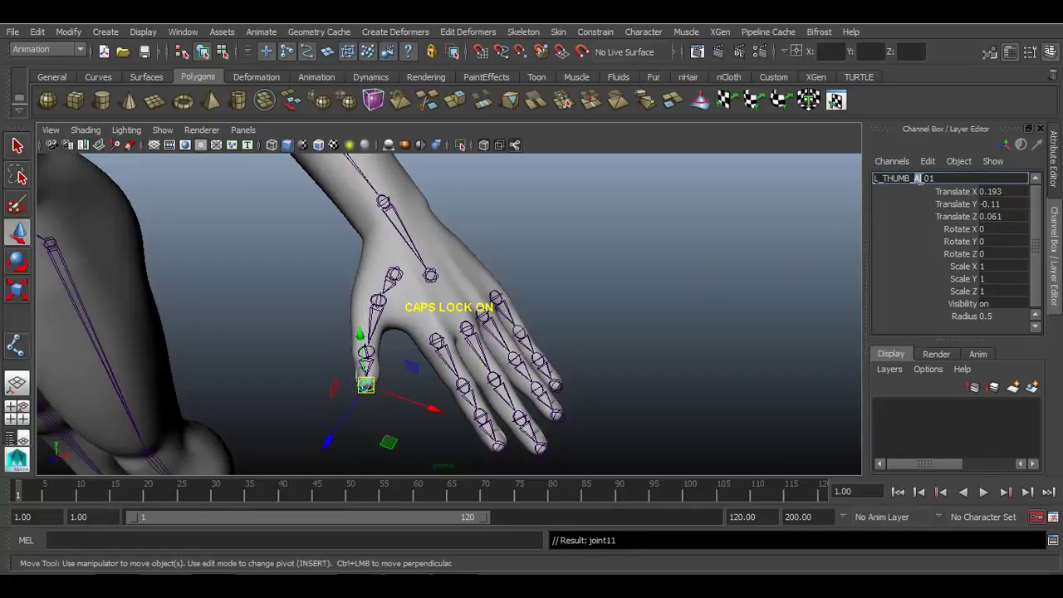
key(Return)
click(653, 363)
Parent the root joints of the four fingers and the thumb to the palm joint L_PALM01
alt+drag(653, 363, 582, 371)
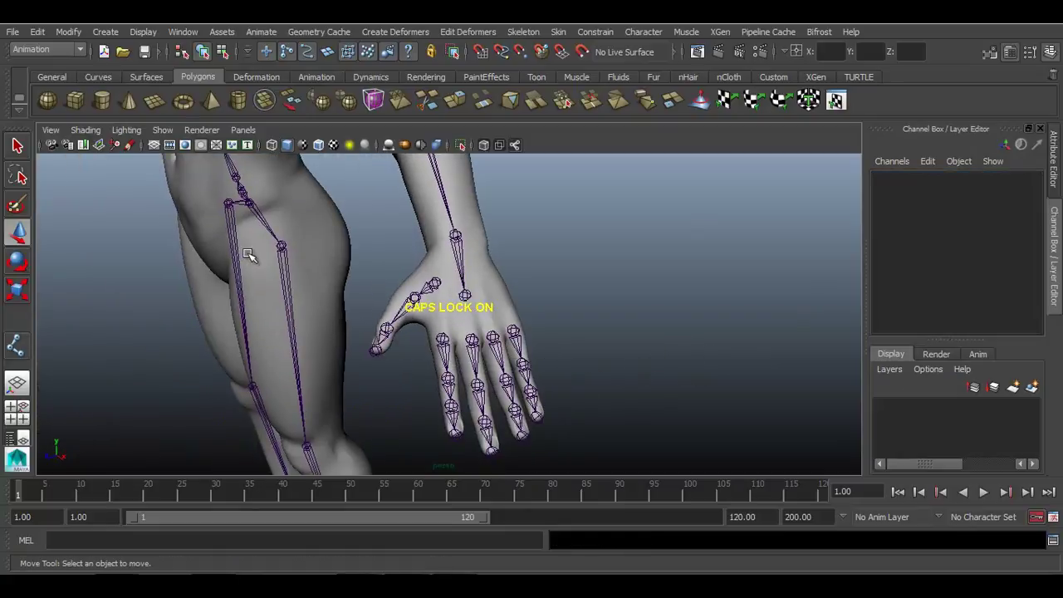
alt+drag(361, 327, 417, 318)
click(471, 341)
shift+click(471, 340)
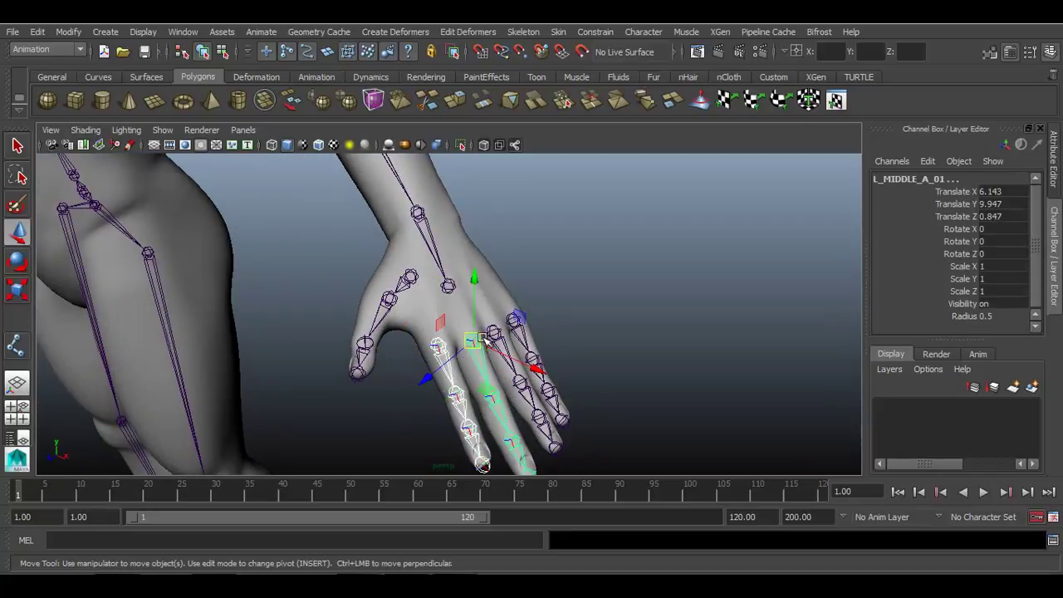
shift+click(494, 332)
shift+click(513, 321)
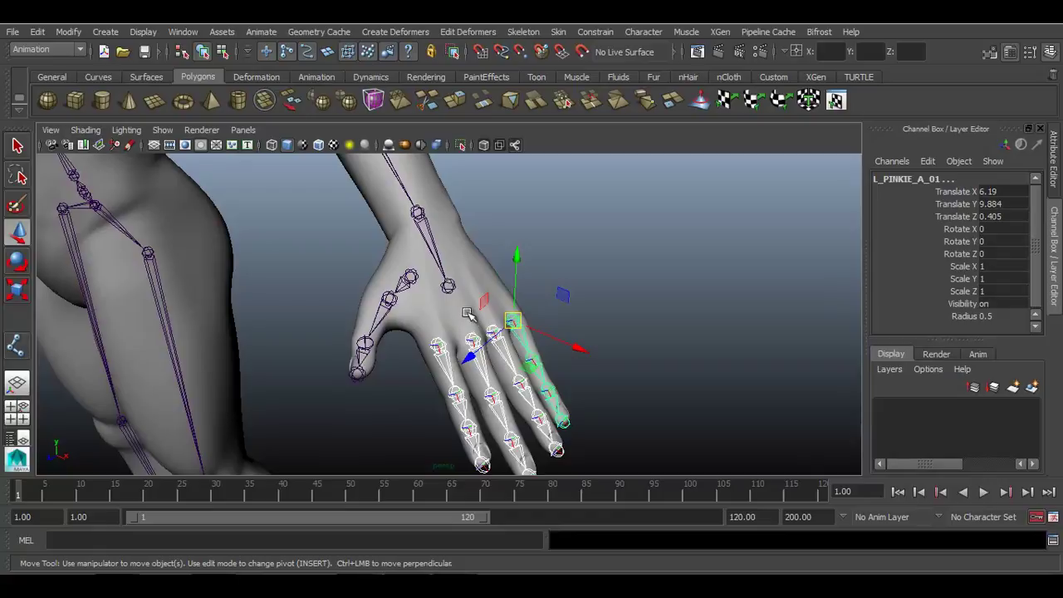
click(412, 279)
click(449, 285)
alt+drag(696, 311, 661, 308)
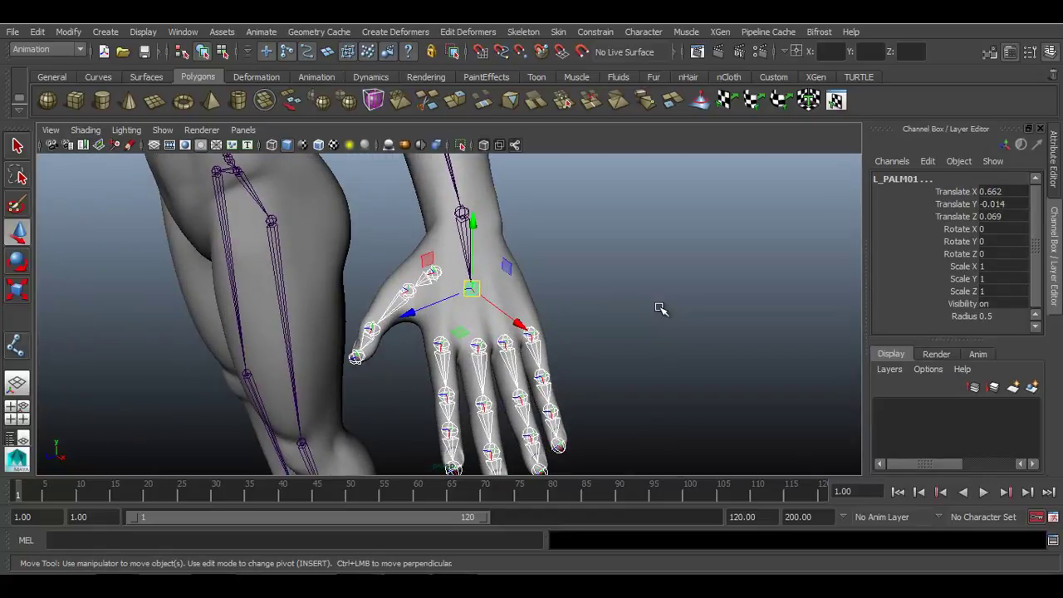
key(Down)
click(632, 310)
Place a single new joint beside the upper spine at the left collarbone, at about X 0.283 and Y 12.836 in the front view
mouse_move(423, 327)
alt+mouse_down()
mouse_move(537, 328)
mouse_move(688, 368)
mouse_move(645, 375)
mouse_move(425, 338)
alt+mouse_up()
scroll(503, 335, down, 5)
alt+drag(498, 339, 550, 313)
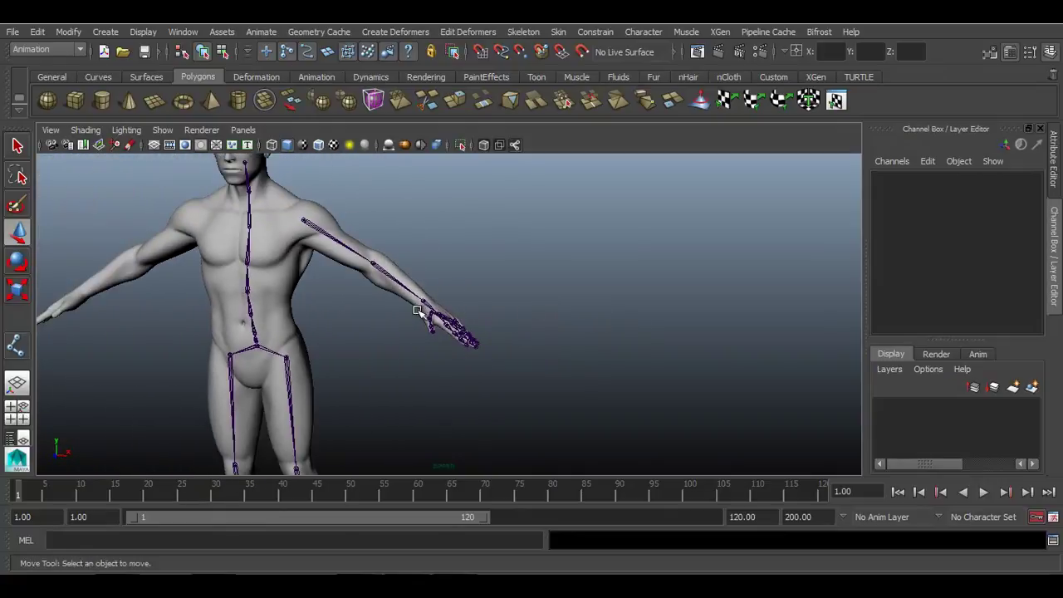
alt+drag(417, 310, 378, 293)
alt+right_drag(378, 293, 517, 294)
click(451, 201)
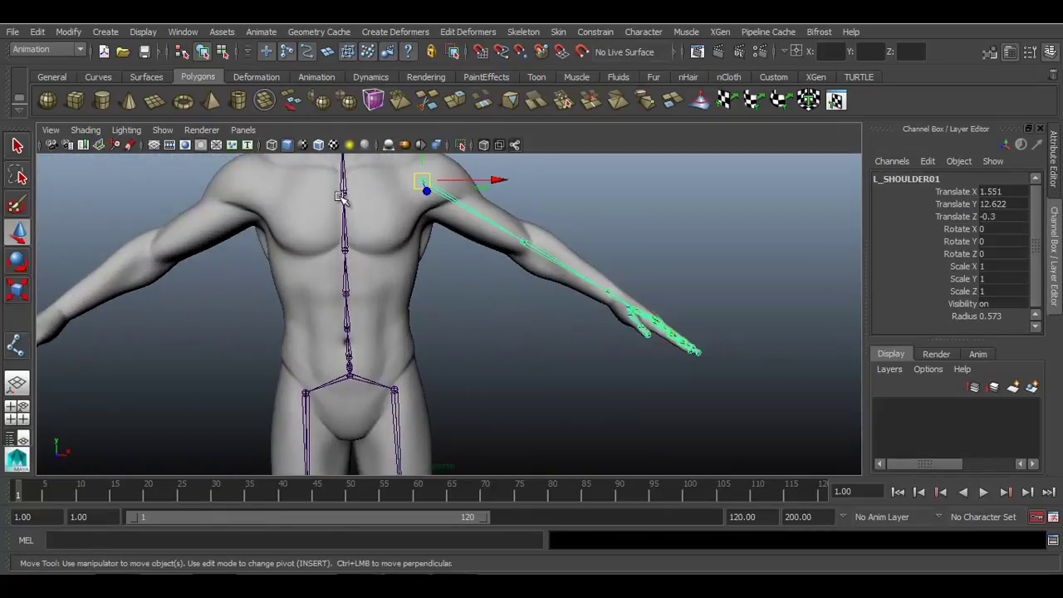
alt+drag(443, 218, 321, 251)
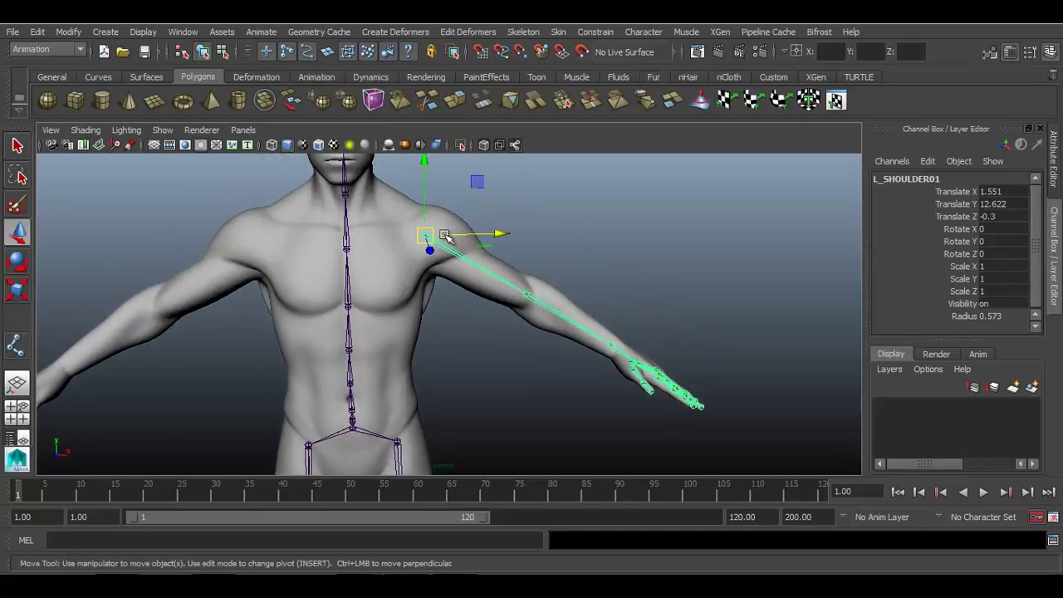
click(579, 202)
key(space)
drag(579, 202, 580, 228)
alt+right_drag(448, 288, 232, 277)
alt+middle_drag(411, 277, 534, 320)
alt+right_drag(365, 349, 473, 361)
click(18, 347)
scroll(339, 241, up, 3)
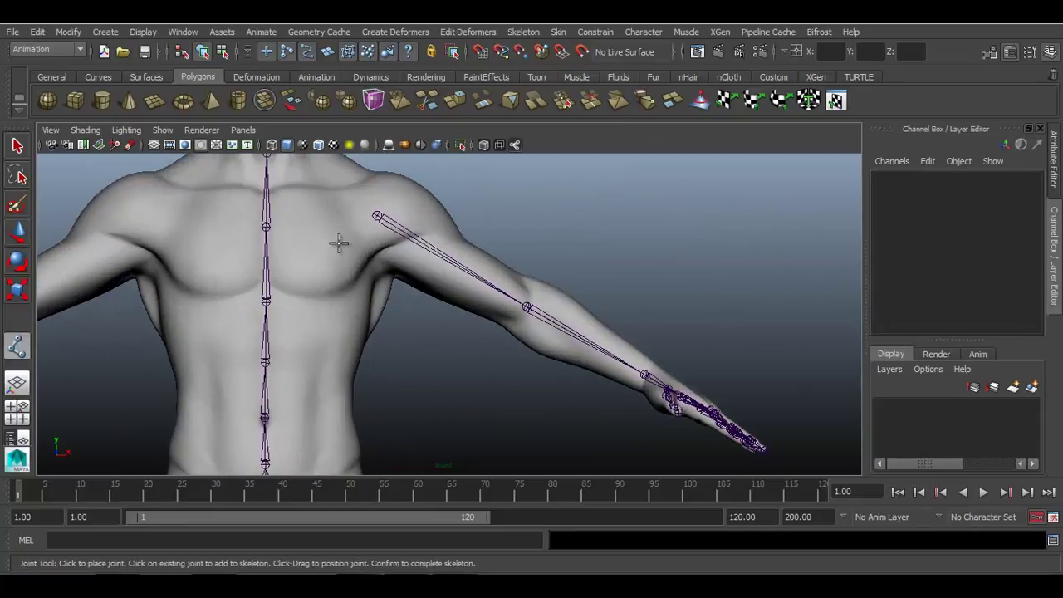
scroll(387, 309, up, 3)
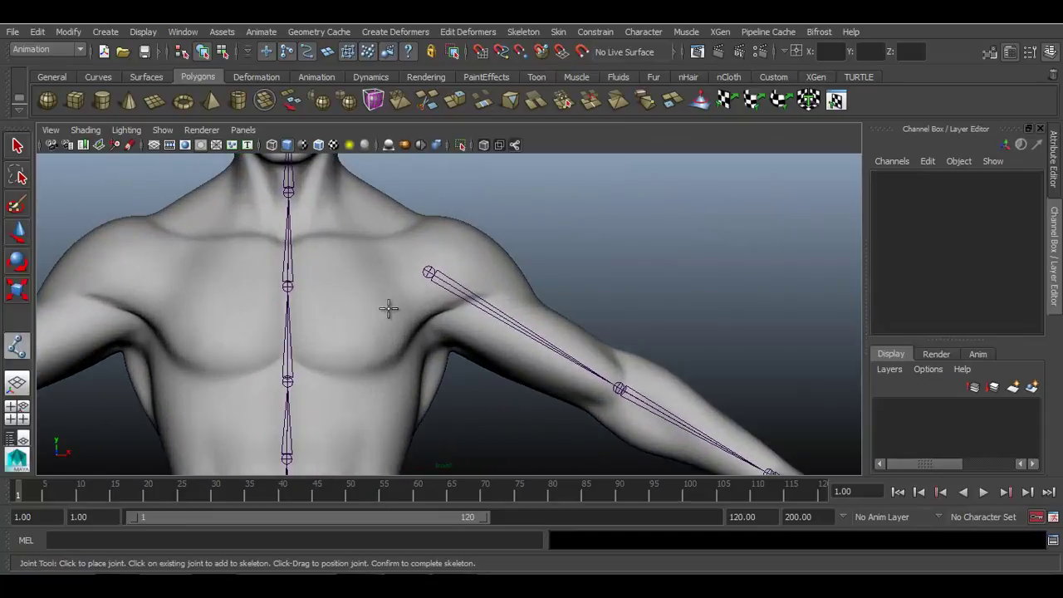
click(309, 254)
drag(309, 254, 311, 247)
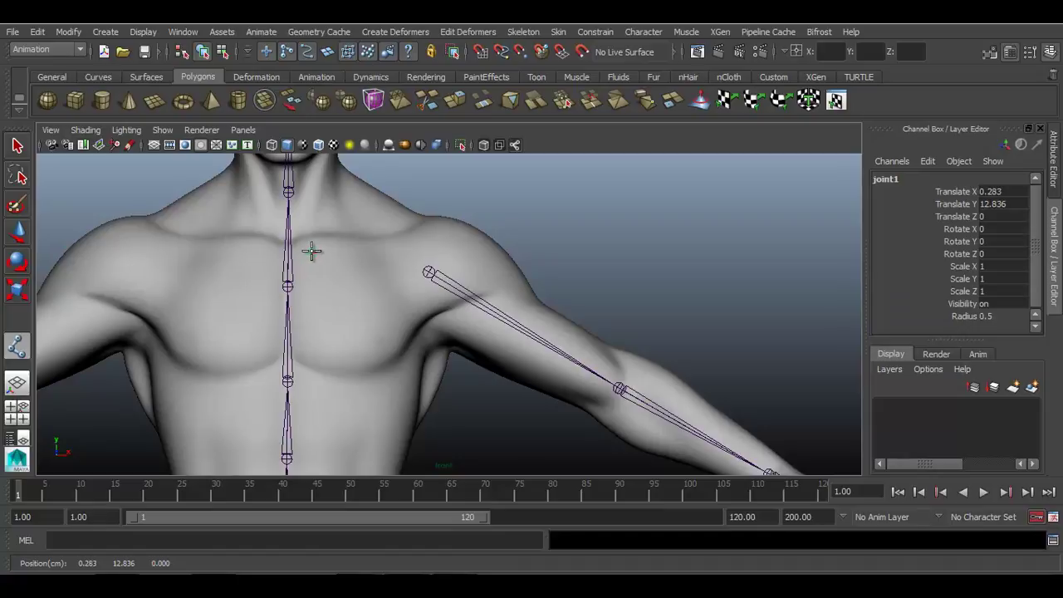
Move the new collarbone joint forward to about Z 0.622, near the front of the chest, in the side view
scroll(330, 354, up, 2)
key(space)
drag(348, 349, 391, 343)
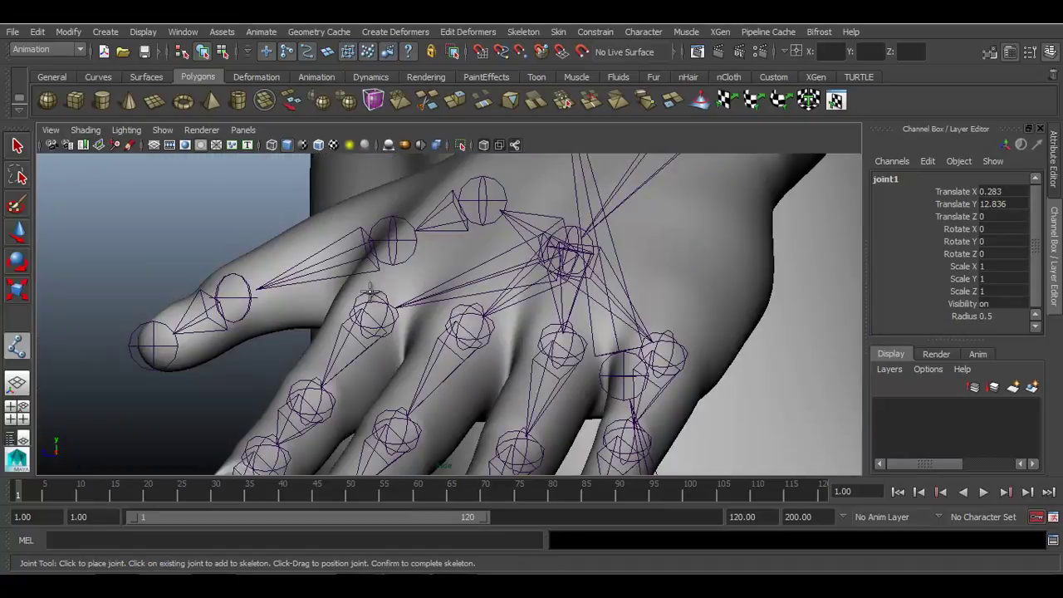
scroll(459, 311, up, 4)
scroll(459, 312, up, 2)
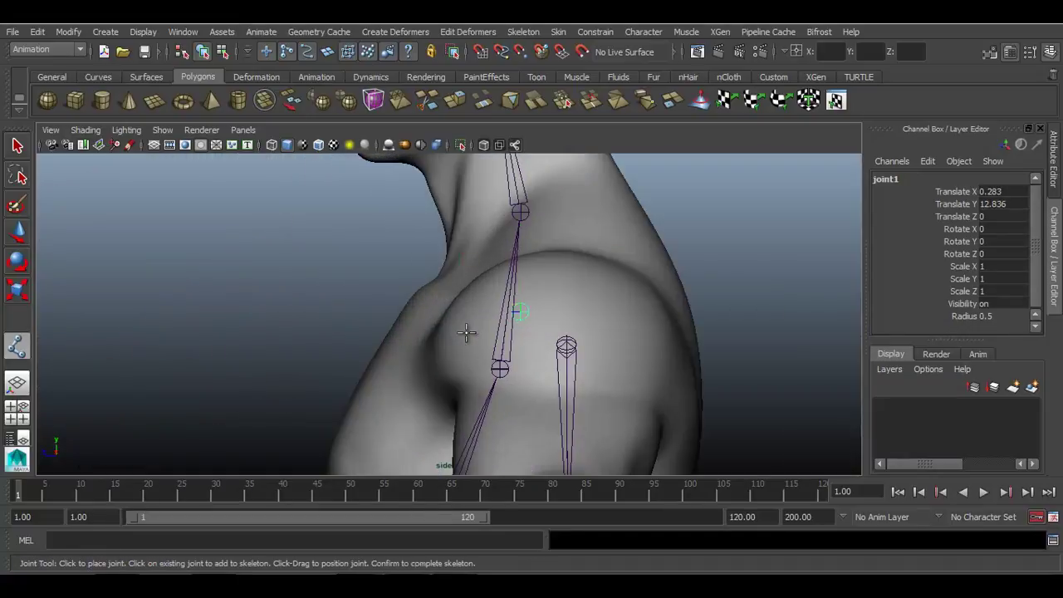
key(w)
drag(451, 309, 367, 296)
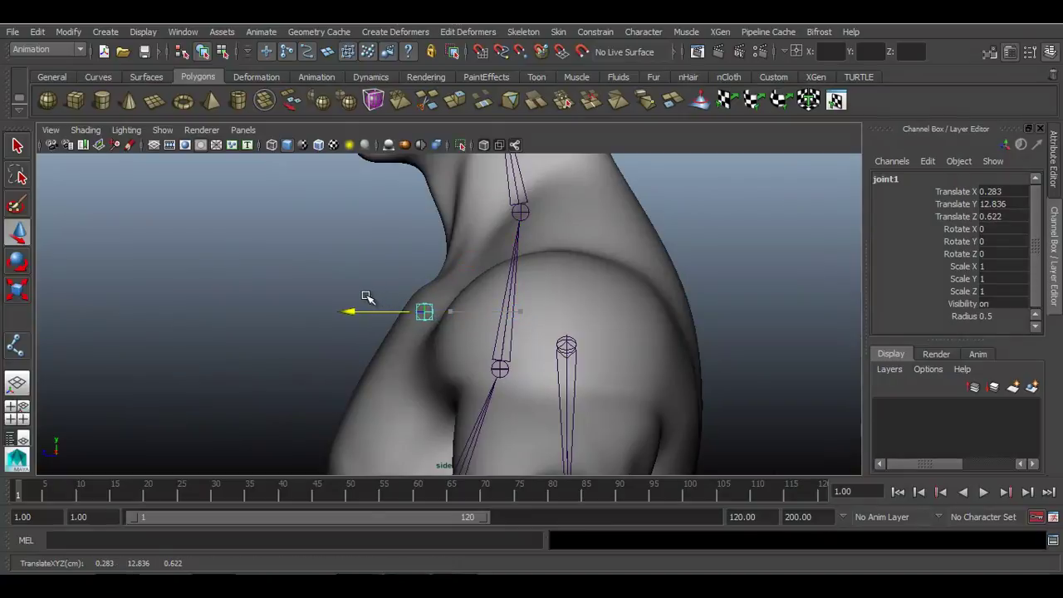
Rename the new collarbone joint L_CHOLLER_01
key(space)
drag(512, 328, 522, 245)
alt+drag(528, 309, 498, 320)
click(476, 309)
scroll(478, 311, up, 4)
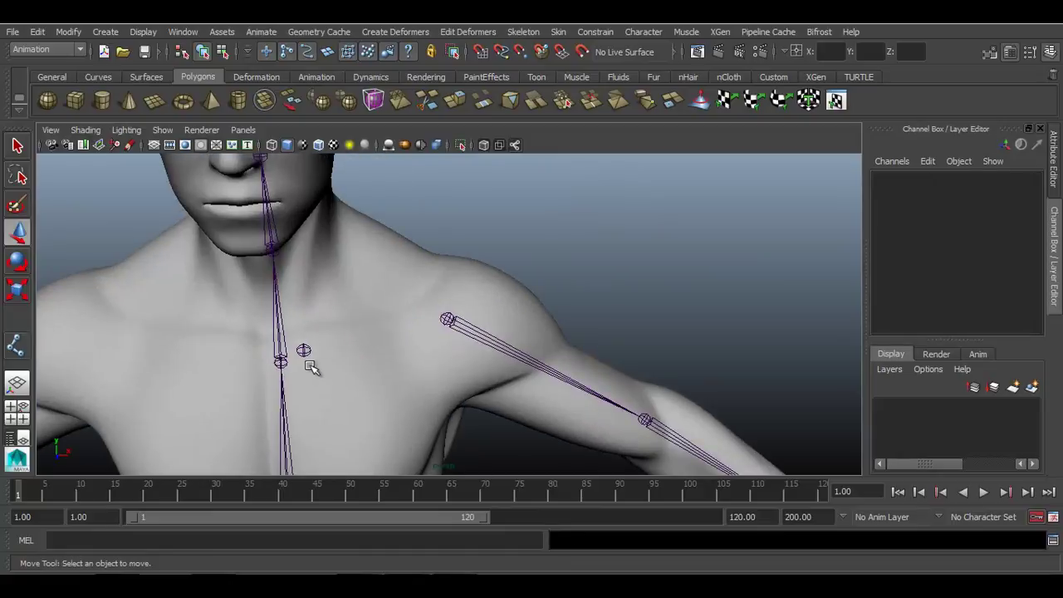
click(304, 350)
double_click(894, 180)
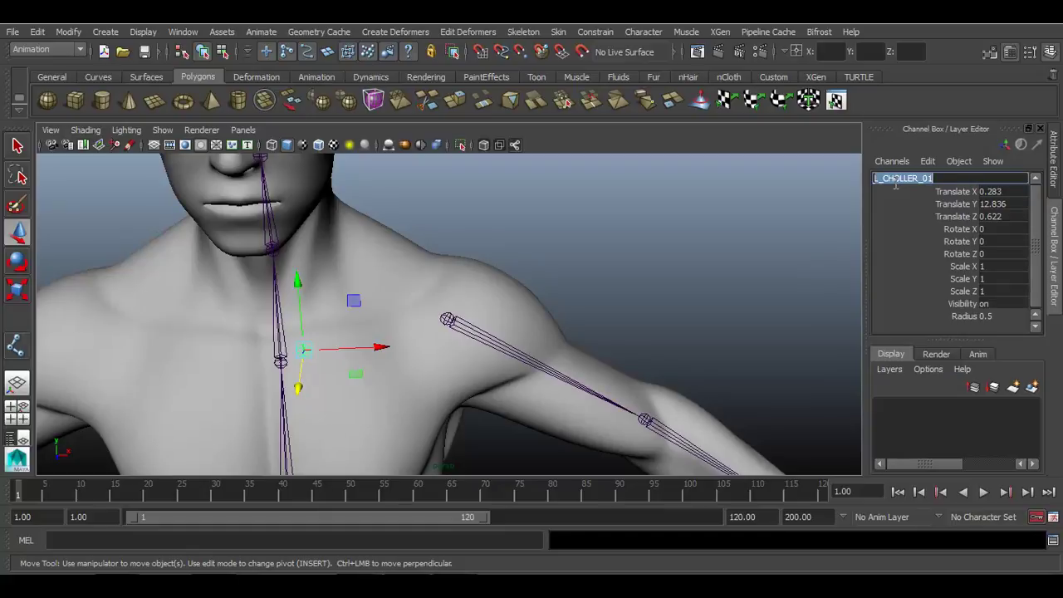
key(Return)
key(Caps_Lock)
Parent the left shoulder joint L_SHOULDER01 to the collarbone joint L_CHOLLER_01
click(605, 285)
alt+right_drag(474, 351, 541, 373)
click(464, 287)
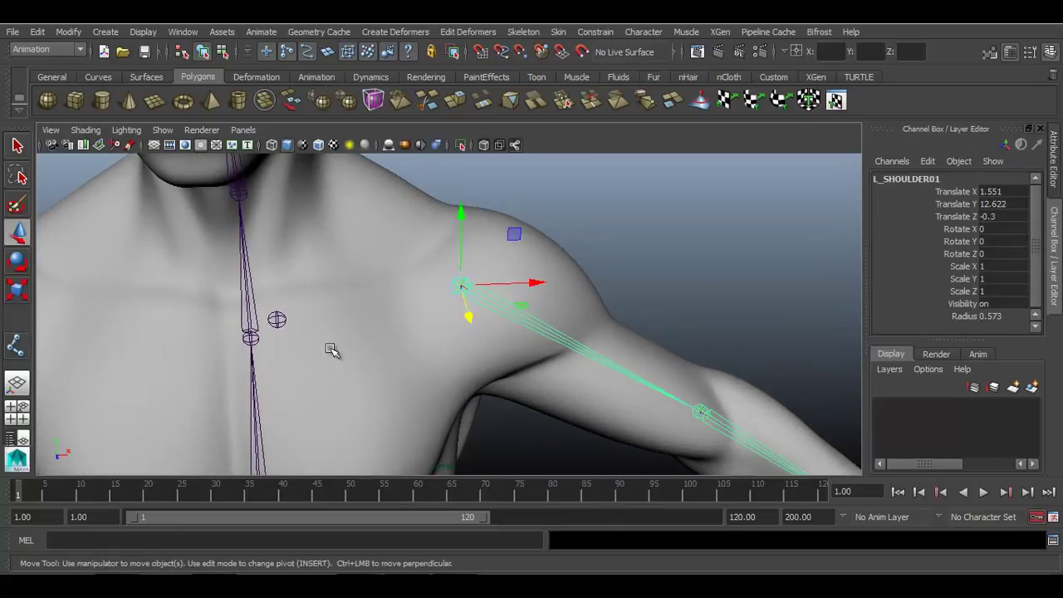
click(277, 321)
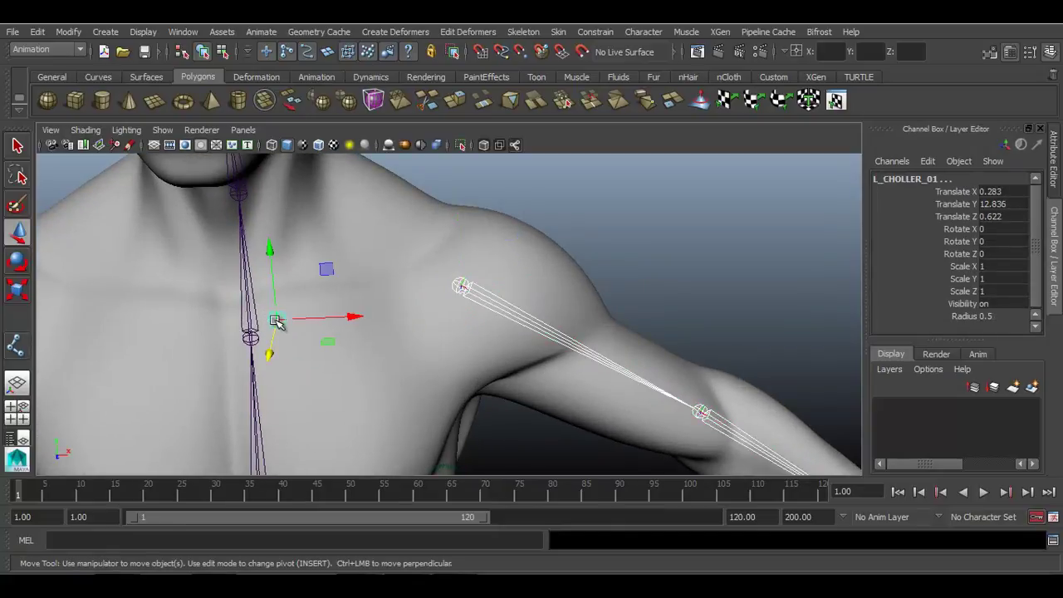
key(p)
click(669, 248)
Parent the collarbone joint L_CHOLLER_01 to the upper spine joint UP_SPINE_E_01
click(283, 332)
alt+drag(290, 335, 251, 375)
click(235, 374)
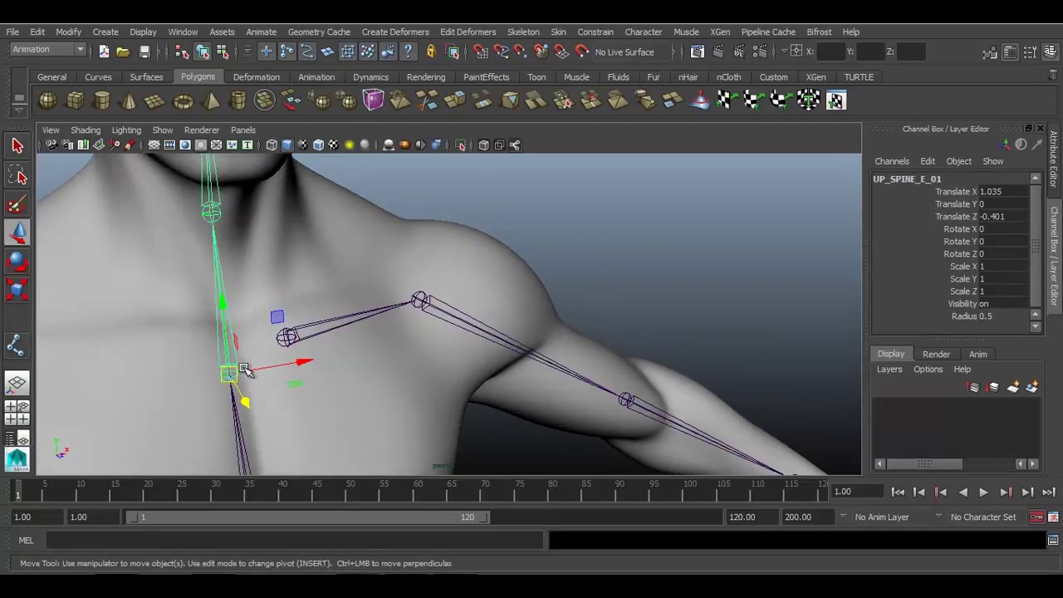
click(287, 338)
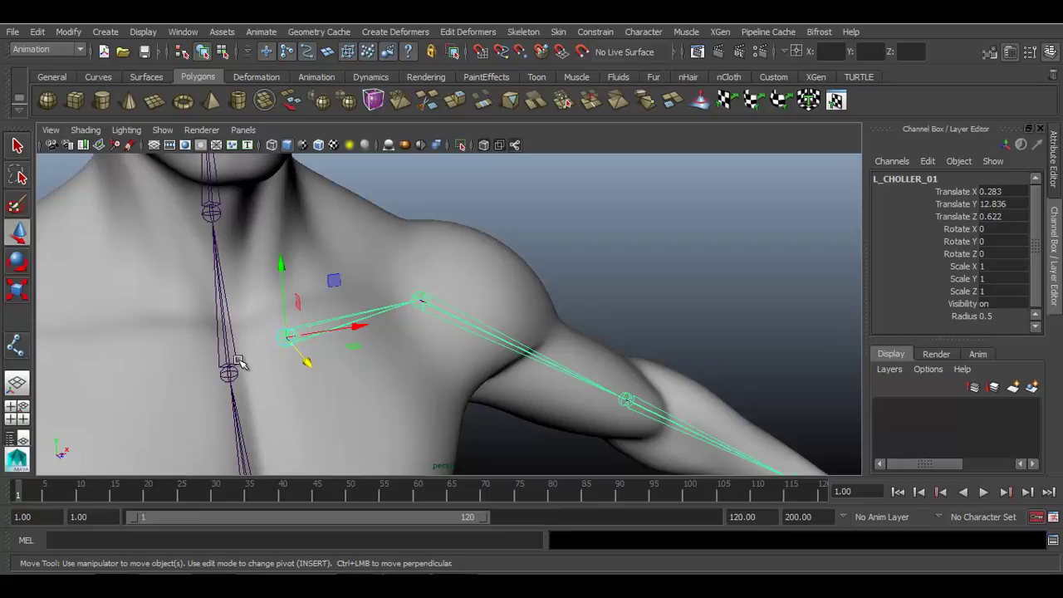
click(235, 363)
key(p)
click(688, 220)
Raise only the collarbone joint L_CHOLLER_01 slightly, to about Translate X 0.466 and Y -0.256, keeping its child arm joints in place
alt+right_drag(614, 318, 498, 324)
alt+drag(499, 324, 606, 402)
alt+drag(813, 410, 664, 399)
click(441, 307)
alt+drag(465, 336, 520, 356)
alt+middle_drag(520, 356, 572, 285)
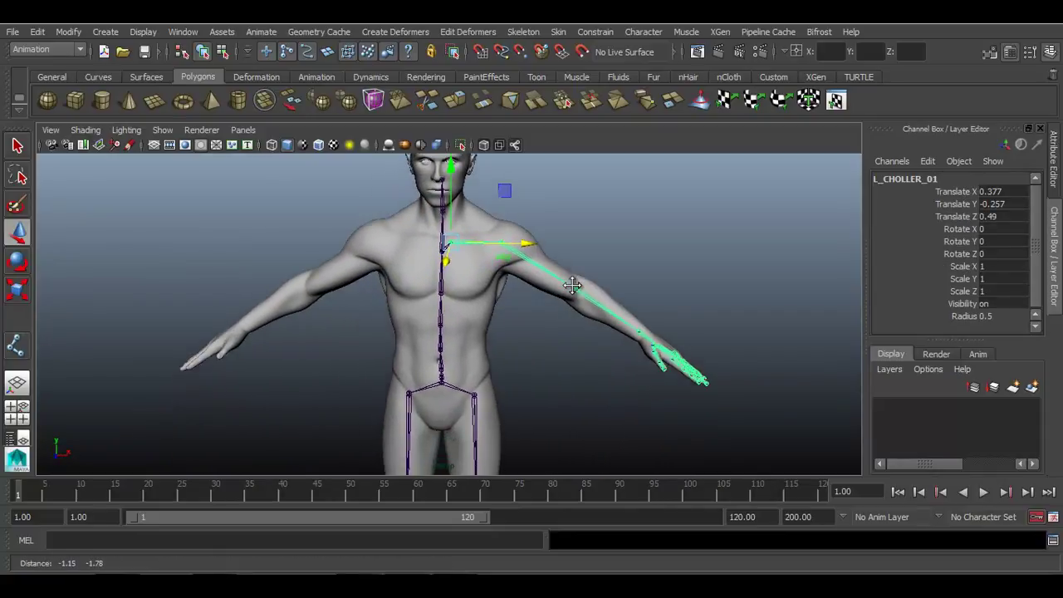
alt+middle_drag(634, 225, 630, 279)
scroll(630, 279, up, 5)
click(635, 262)
click(428, 272)
alt+drag(458, 280, 465, 278)
key(Insert)
drag(421, 217, 422, 209)
key(Insert)
click(607, 230)
alt+right_drag(607, 230, 444, 277)
Mirror the L_CHOLLER_01 arm chain across YZ with the Behavior function, replacing L_ with R_ in the duplicated joint names
click(446, 280)
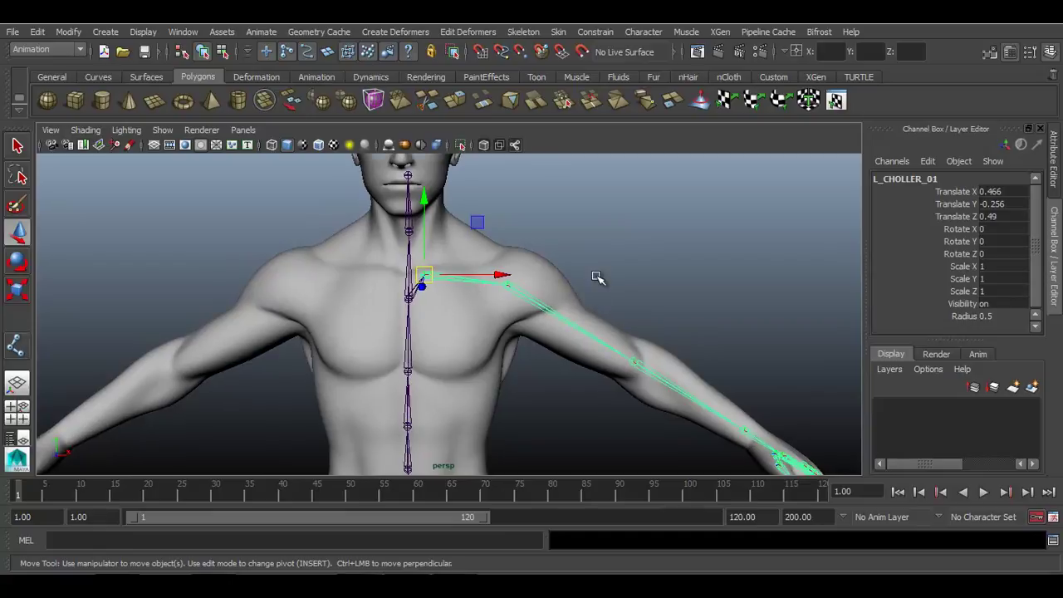
scroll(598, 278, down, 3)
mouse_move(645, 299)
alt+mouse_down()
mouse_move(577, 305)
mouse_move(639, 304)
alt+mouse_up()
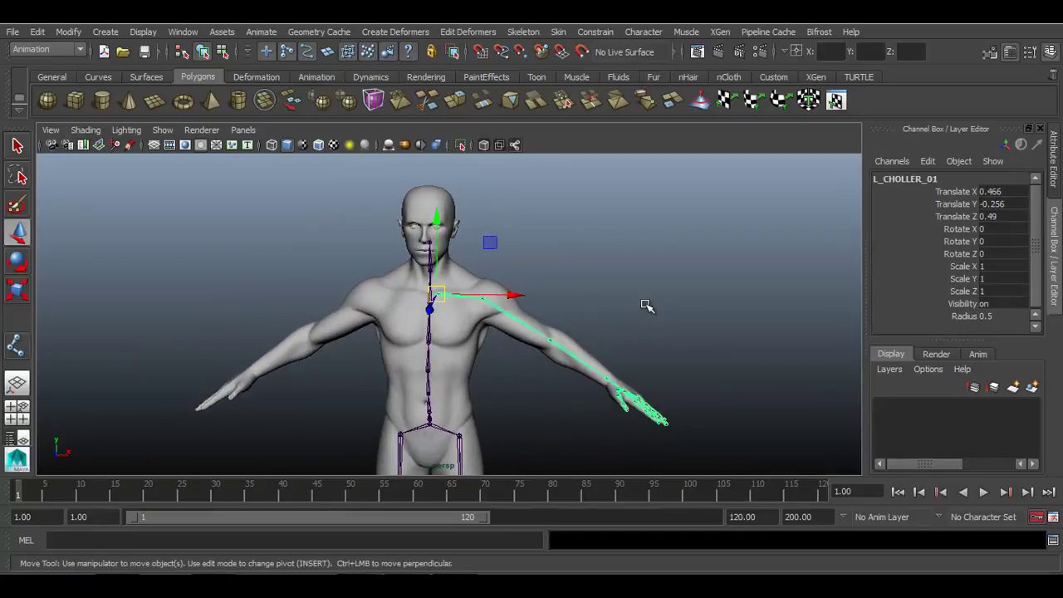
click(523, 32)
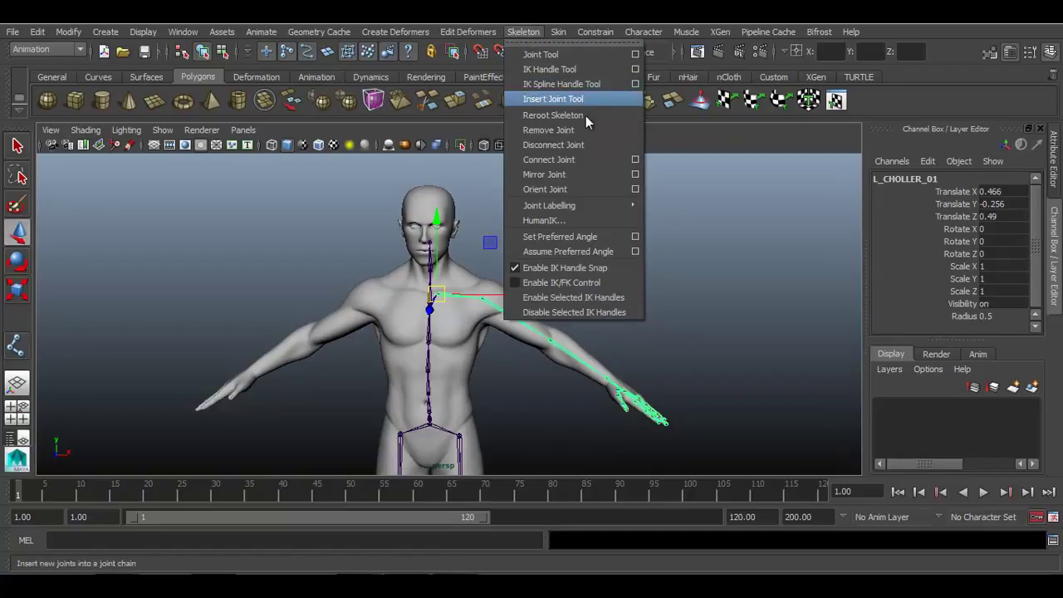
click(635, 174)
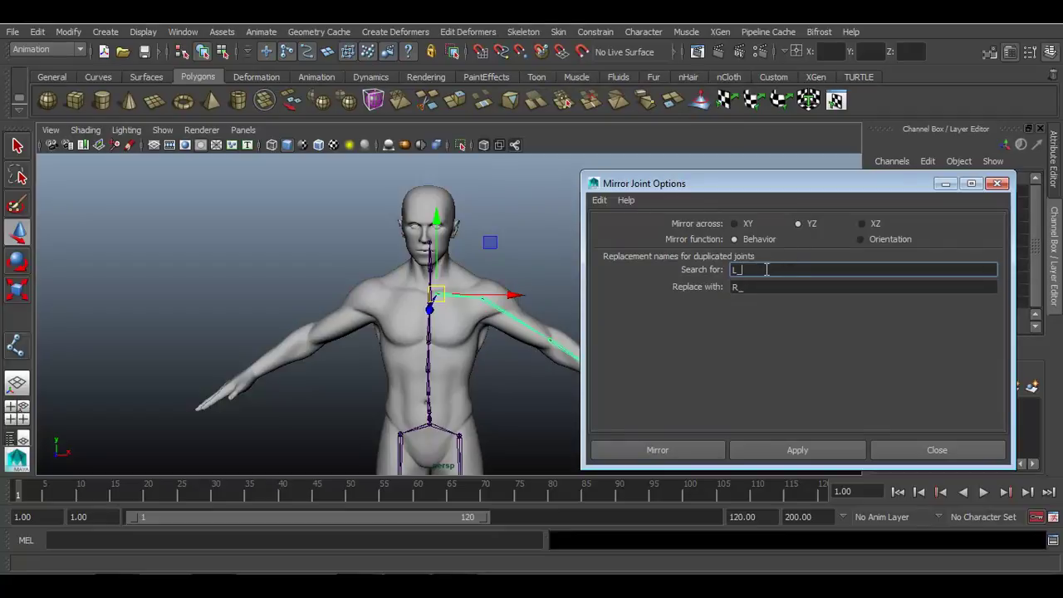
drag(767, 269, 567, 271)
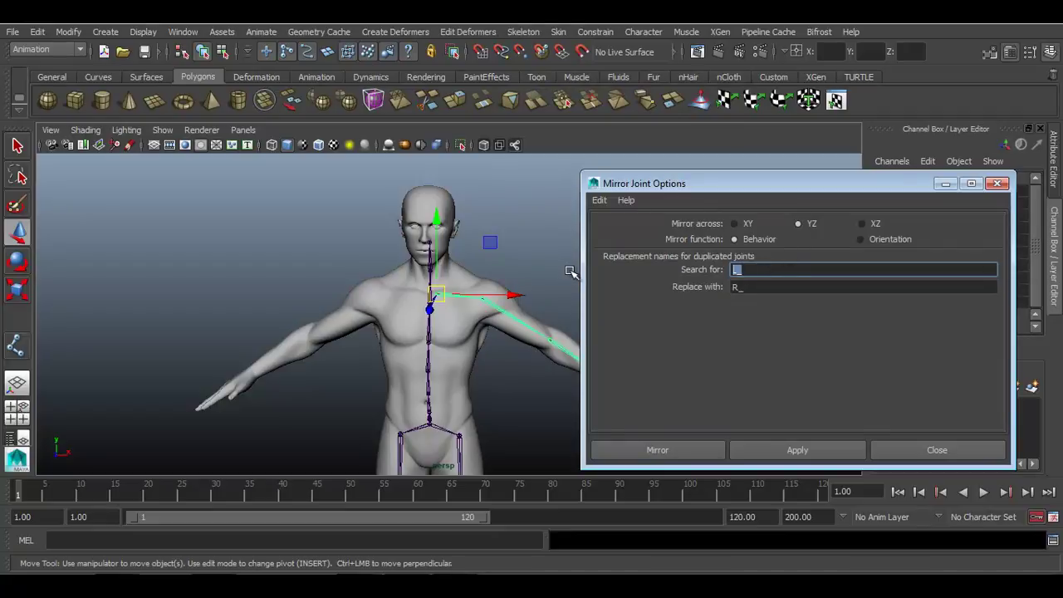
drag(768, 284, 679, 287)
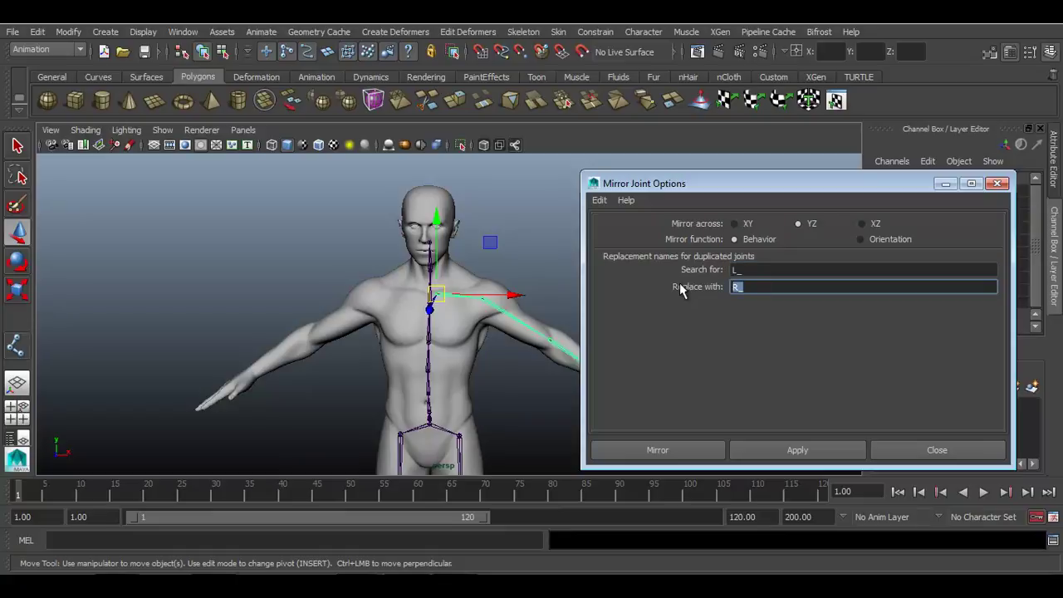
click(677, 453)
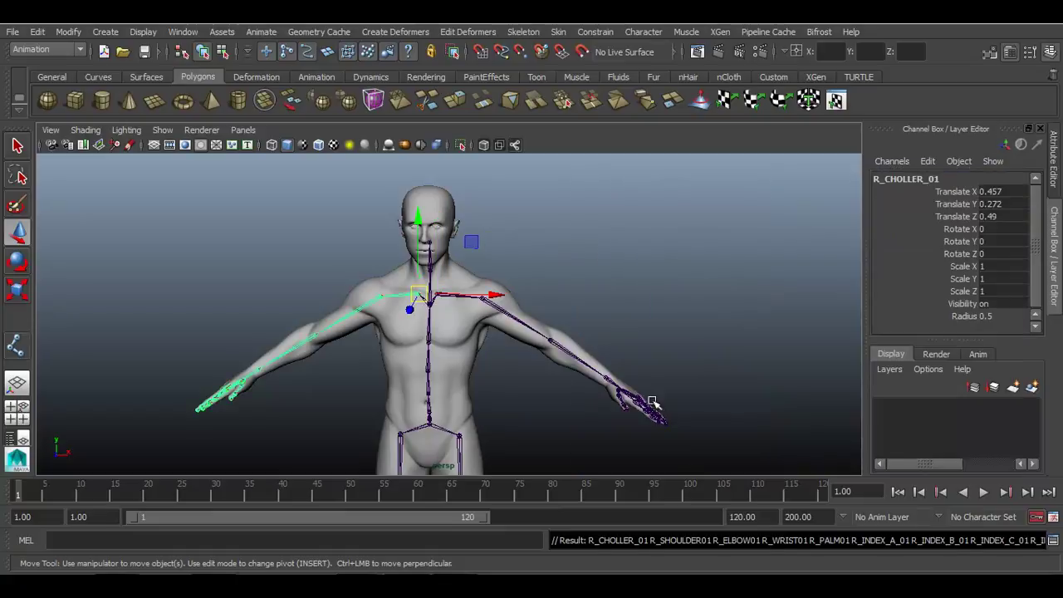
Examine the whole character skeleton from several angles, checking both arms and hands against the body mesh
click(620, 311)
alt+drag(620, 310, 617, 384)
alt+right_drag(617, 385, 426, 358)
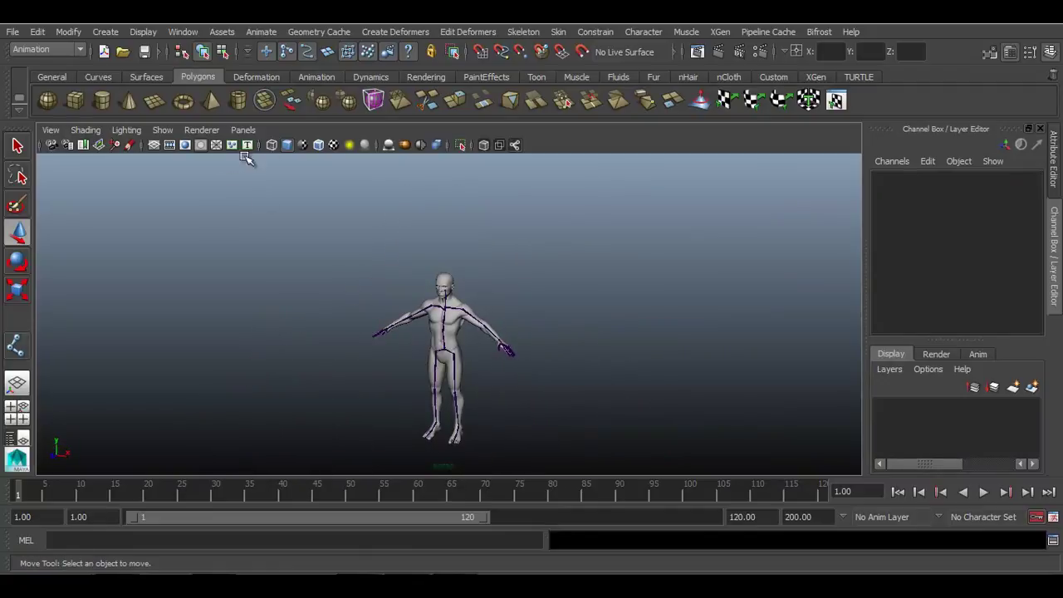
alt+right_drag(494, 317, 637, 406)
alt+drag(637, 406, 681, 404)
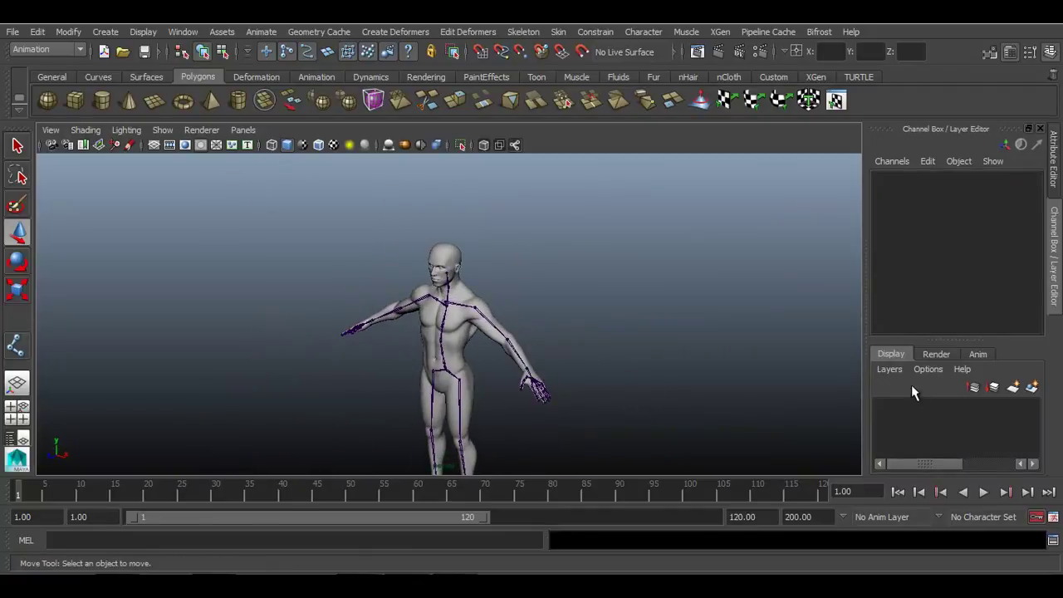
alt+drag(556, 322, 520, 325)
alt+right_drag(520, 326, 711, 415)
alt+drag(711, 416, 650, 384)
alt+right_drag(649, 383, 525, 304)
alt+drag(525, 304, 489, 296)
alt+right_drag(489, 296, 518, 322)
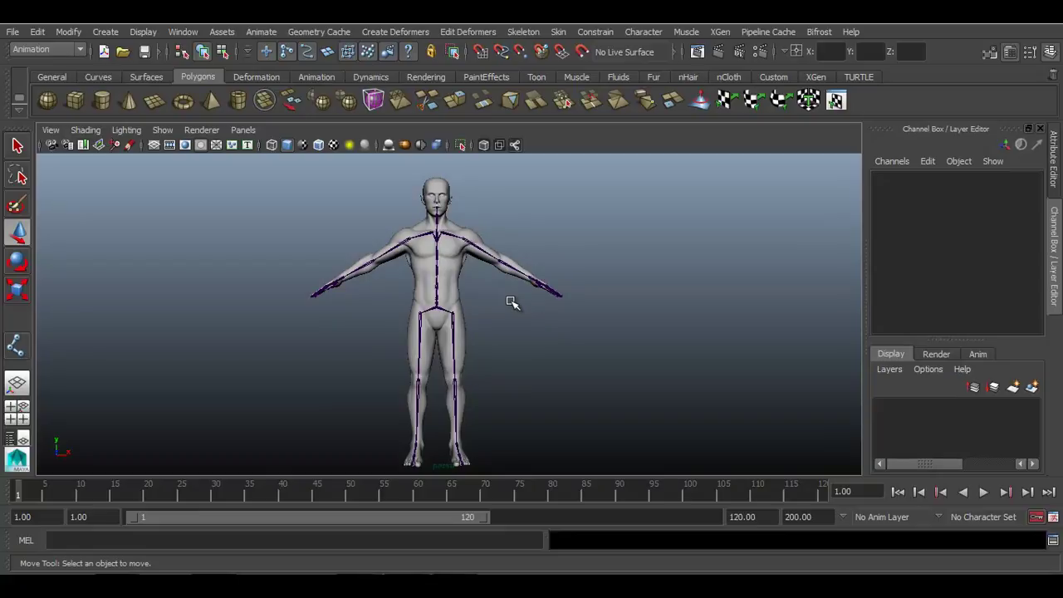
alt+middle_drag(515, 301, 520, 292)
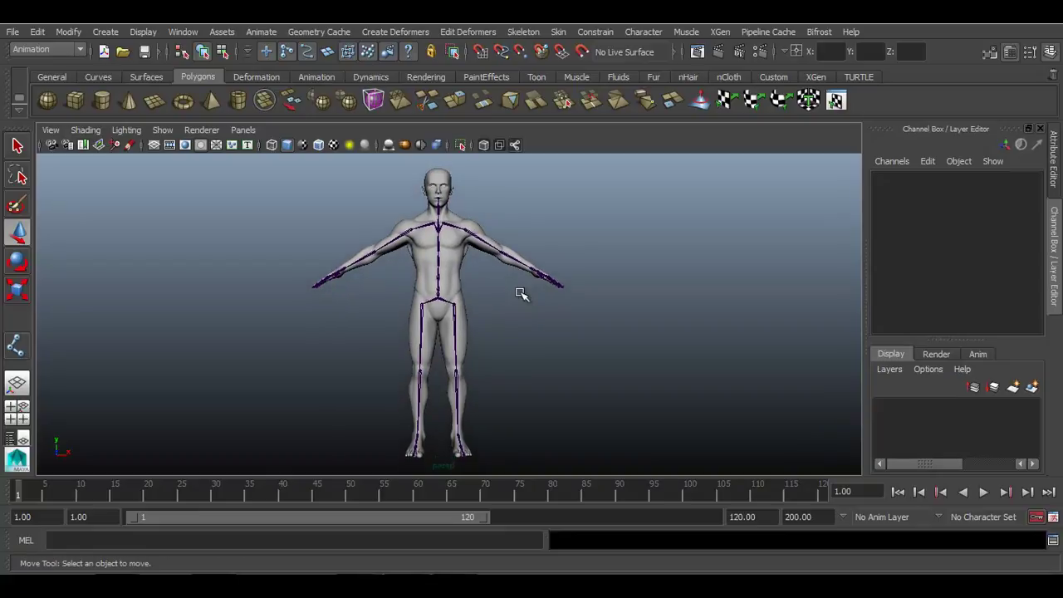